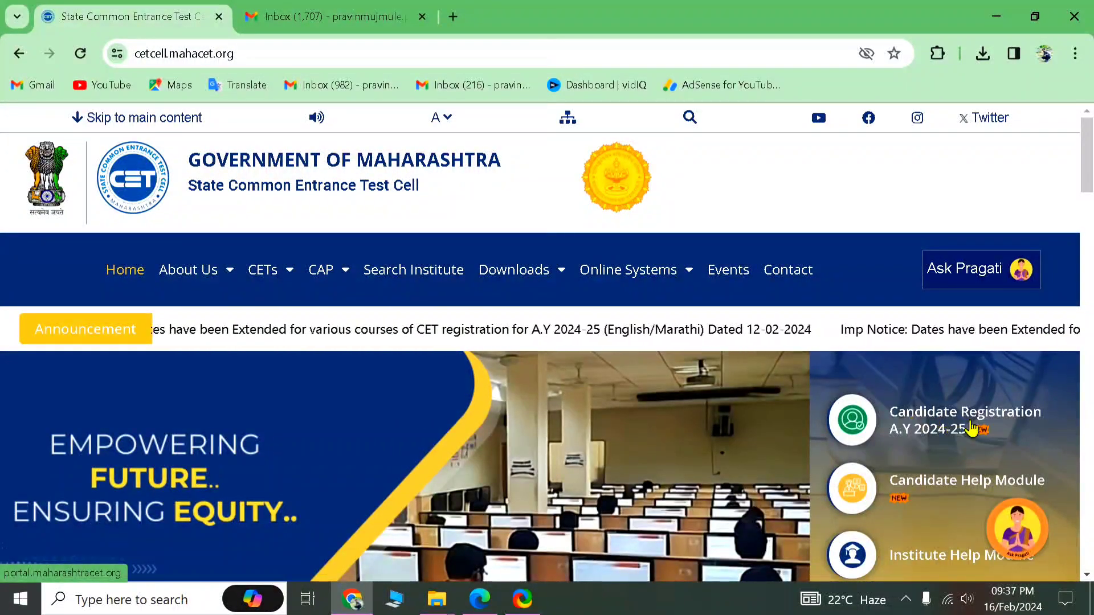
Open Candidate Registration A.Y 2024-25 from the CET Cell home page and start registering as a new user.
scroll(949, 424, "down", 2)
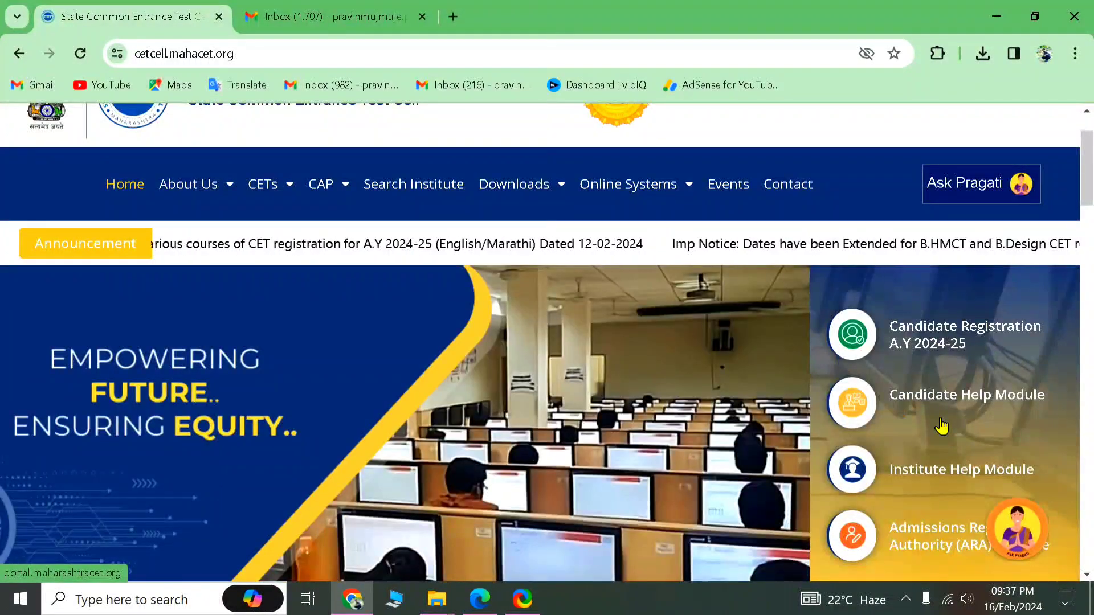
left_click(949, 345)
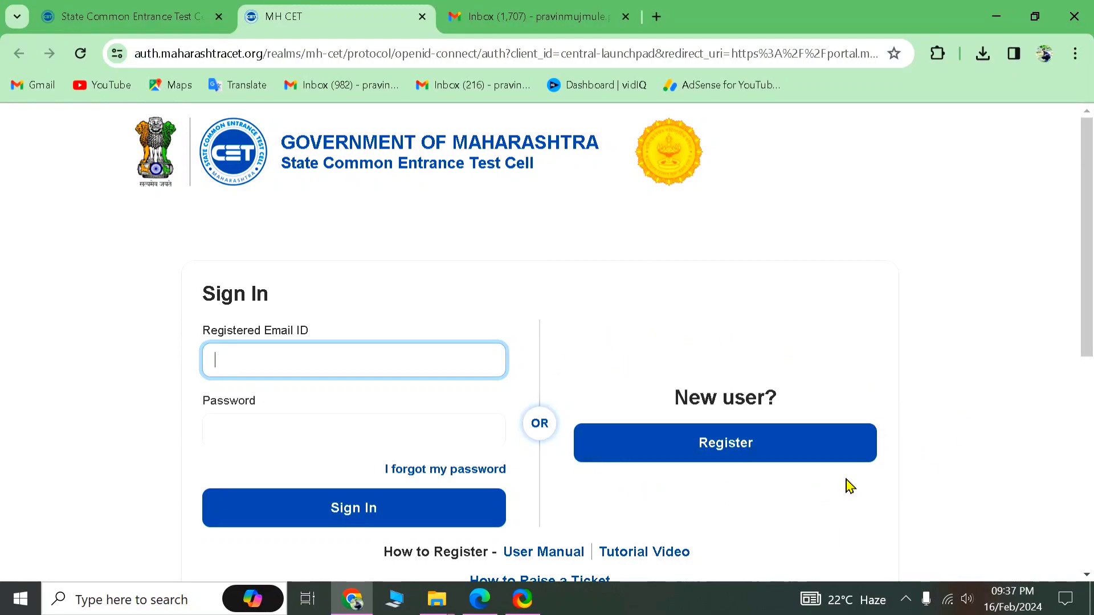
left_click(729, 450)
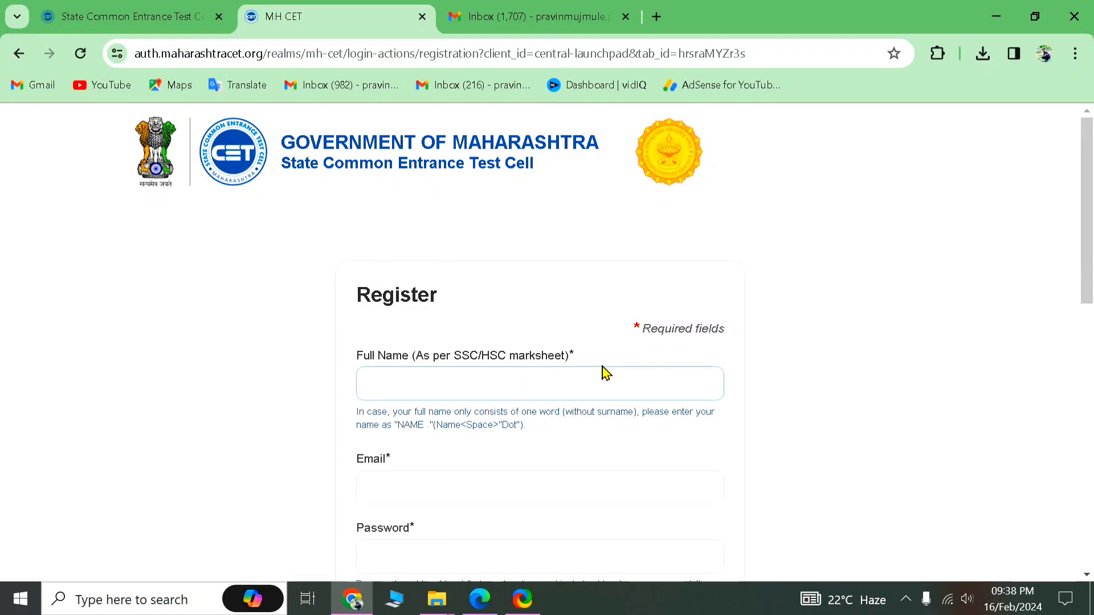
Examine the registration form's required fields, from full name and email to password rules and date of birth.
left_click(414, 356)
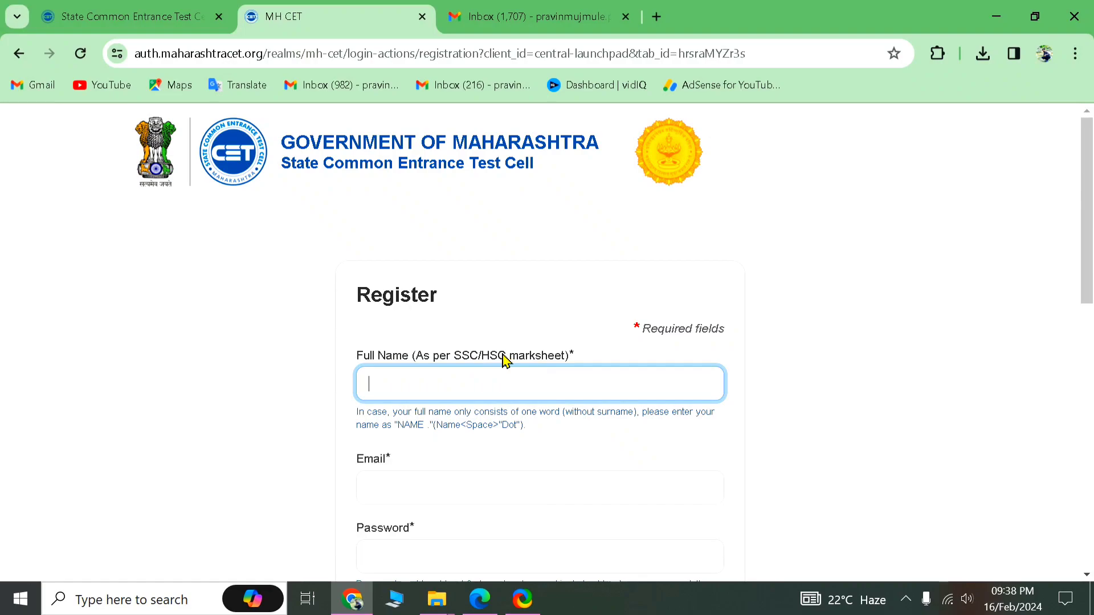
scroll(576, 373, "down", 1)
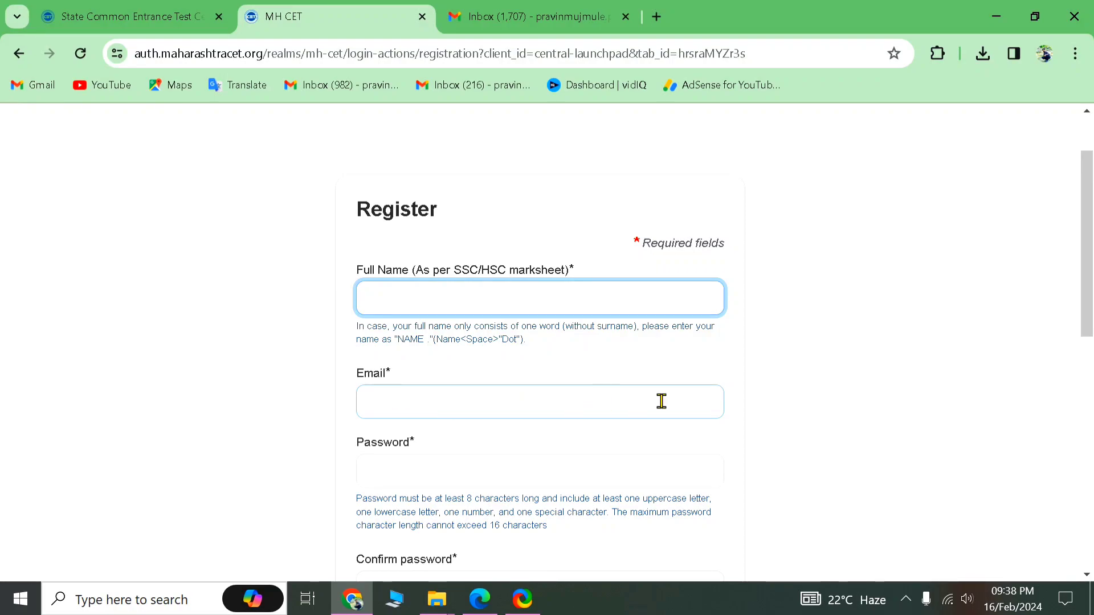
scroll(661, 401, "down", 1)
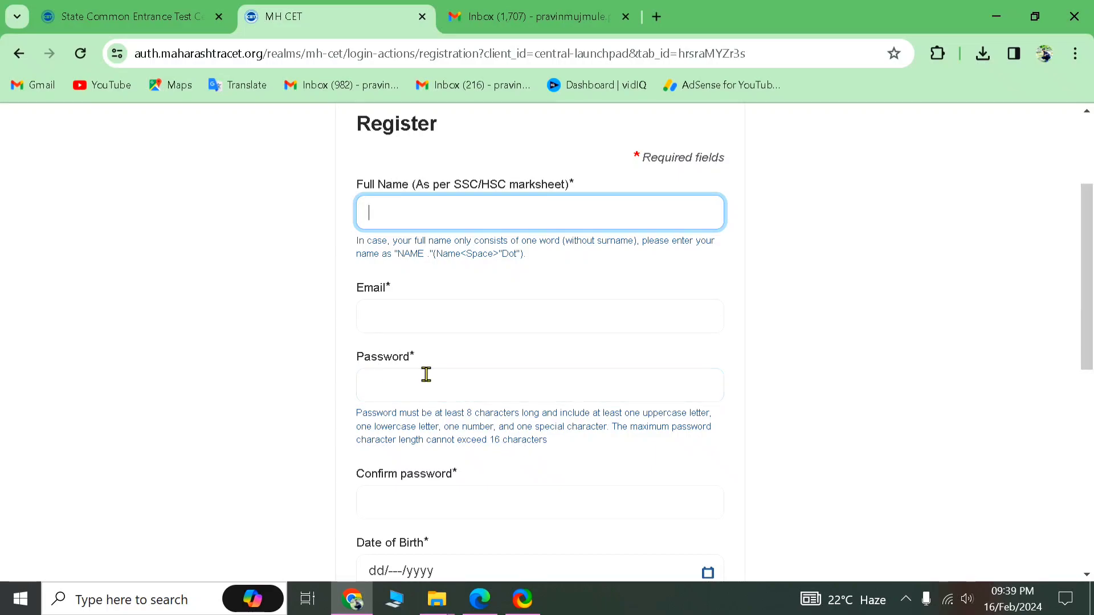
scroll(413, 507, "down", 2)
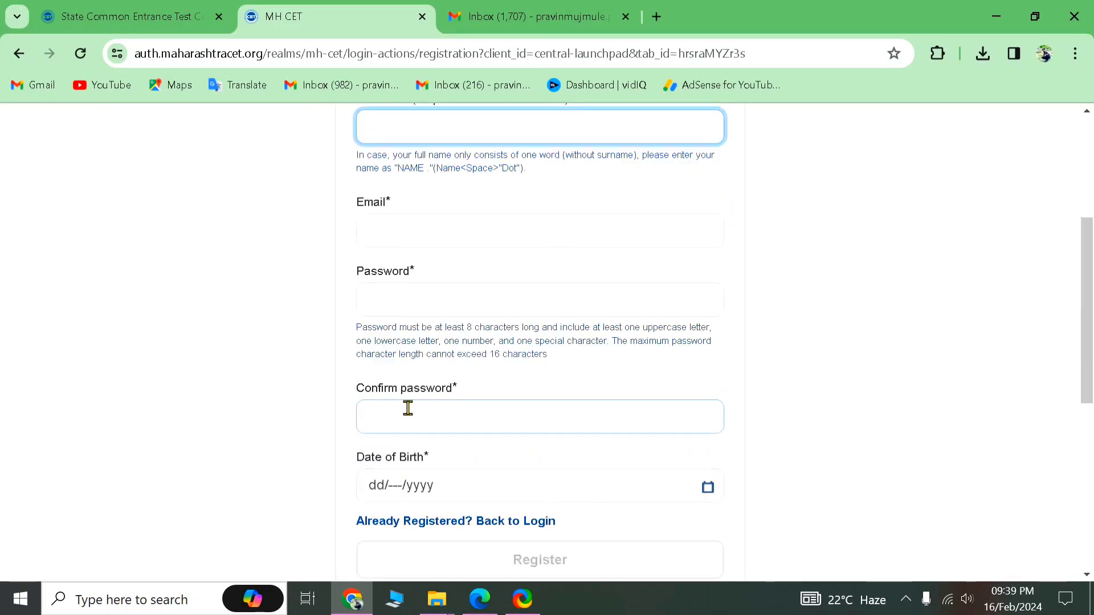
scroll(428, 473, "down", 2)
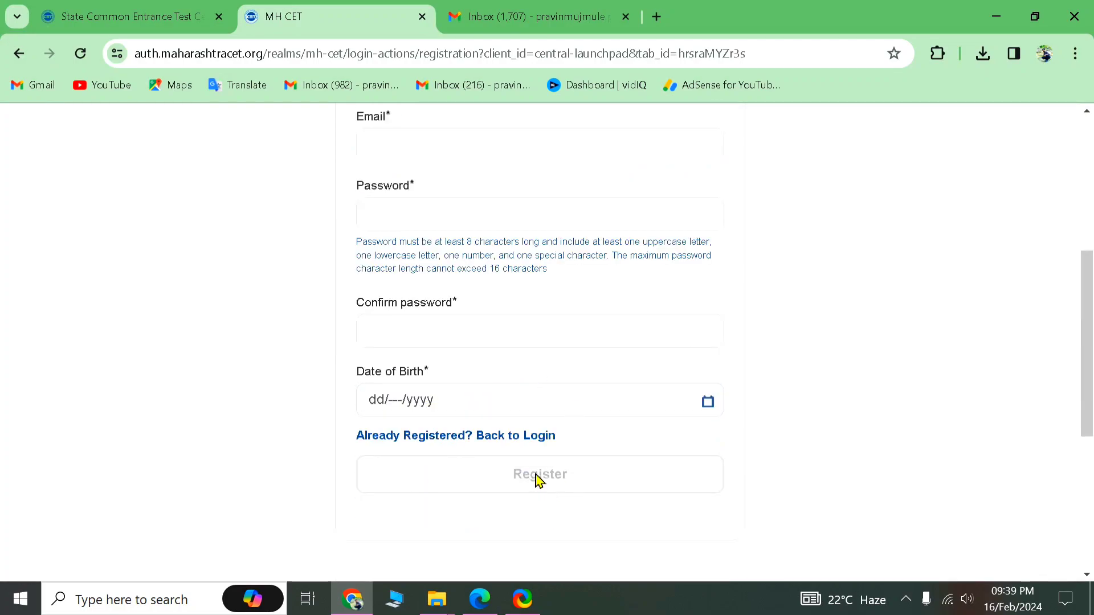
scroll(639, 468, "up", 4)
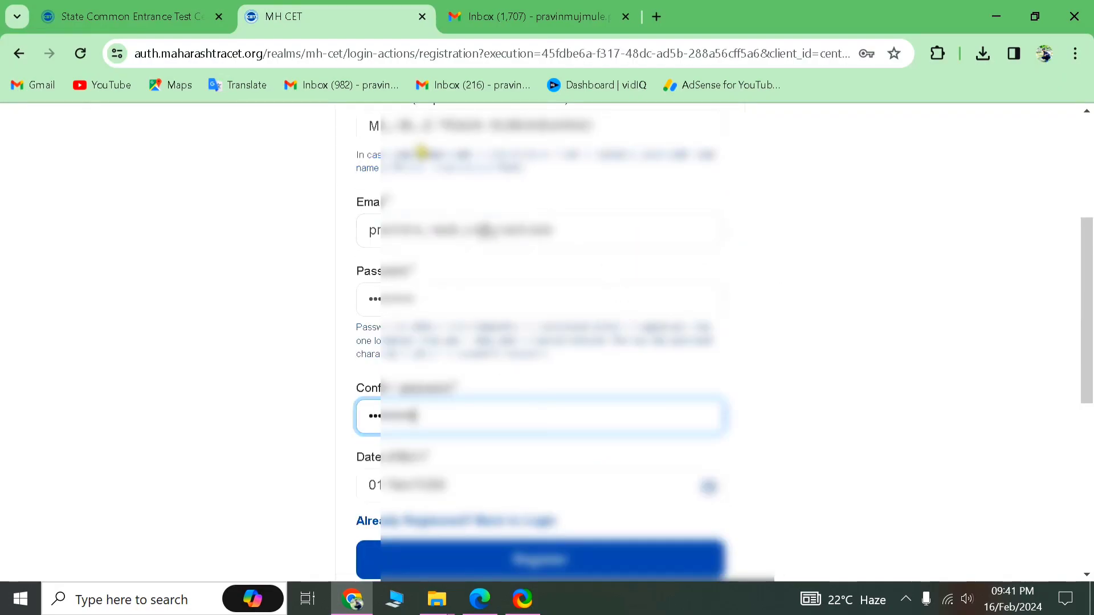
Review the completed candidate registration form and submit it.
scroll(462, 317, "down", 3)
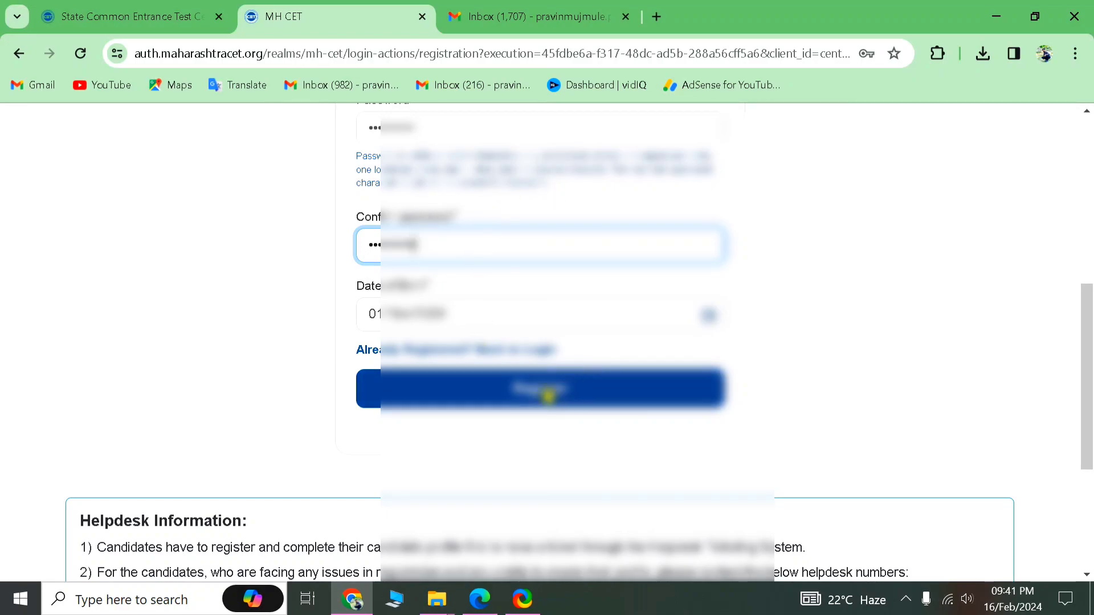
scroll(583, 311, "up", 4)
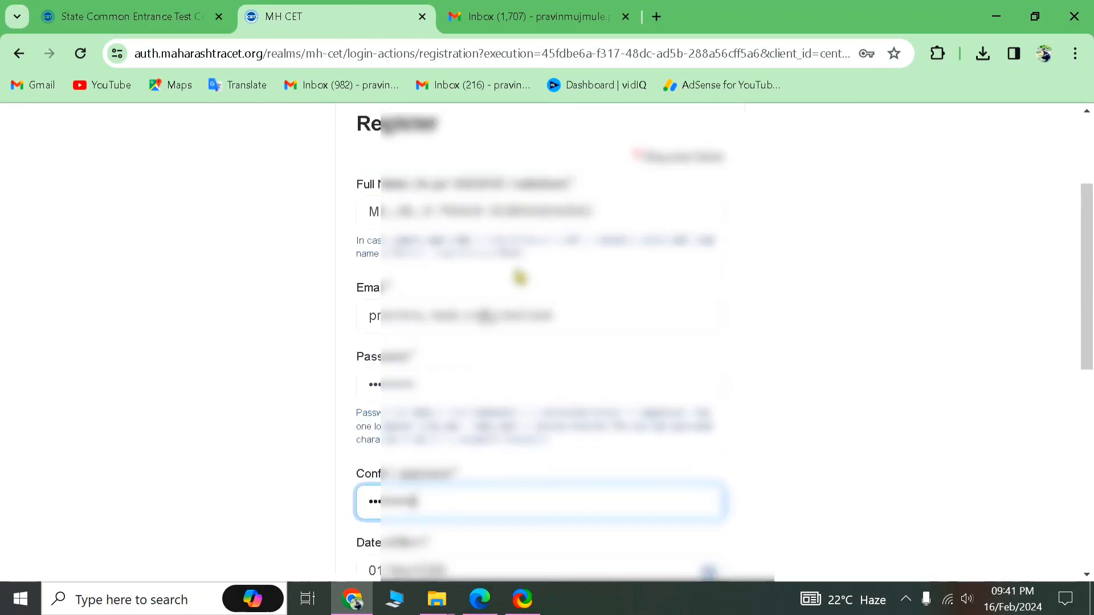
scroll(561, 319, "down", 1)
scroll(561, 319, "down", 2)
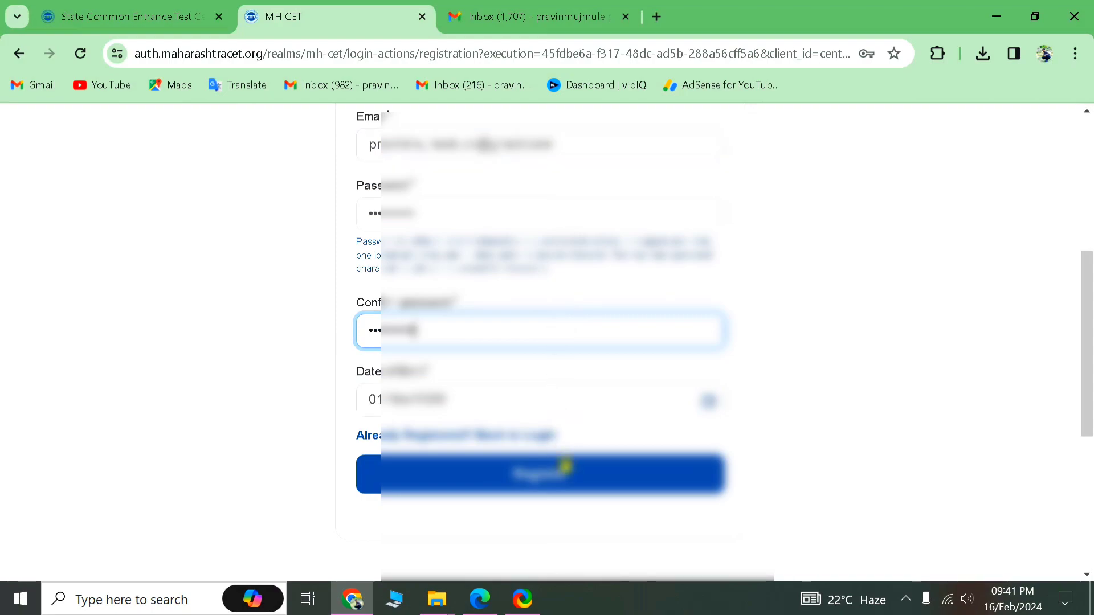
left_click(560, 488)
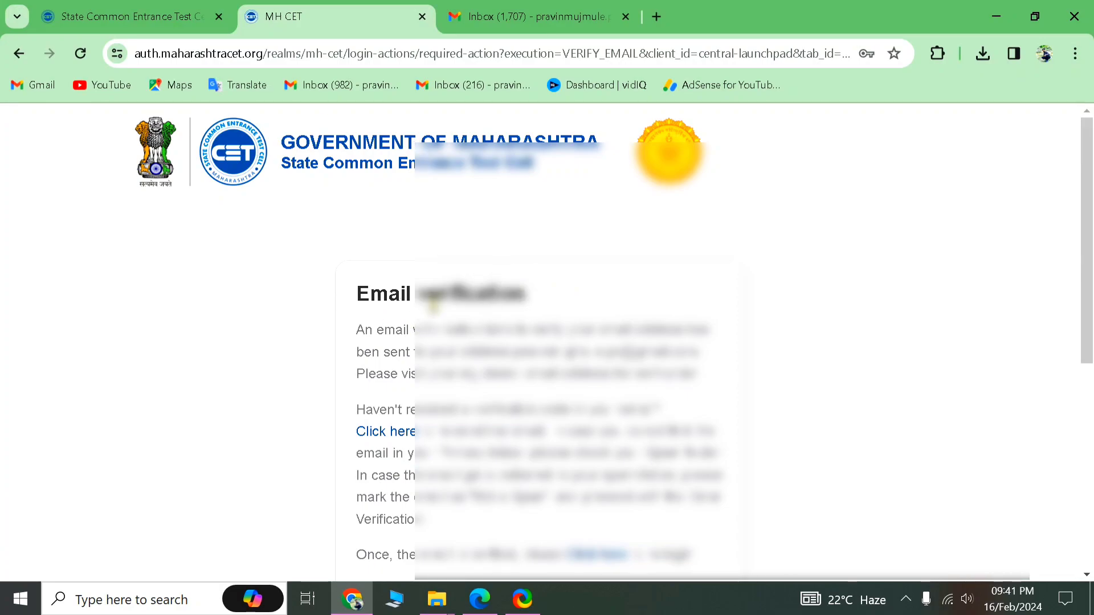
Read the email verification instructions, switch to the Gmail inbox and open the message from MH CET.
scroll(482, 324, "down", 3)
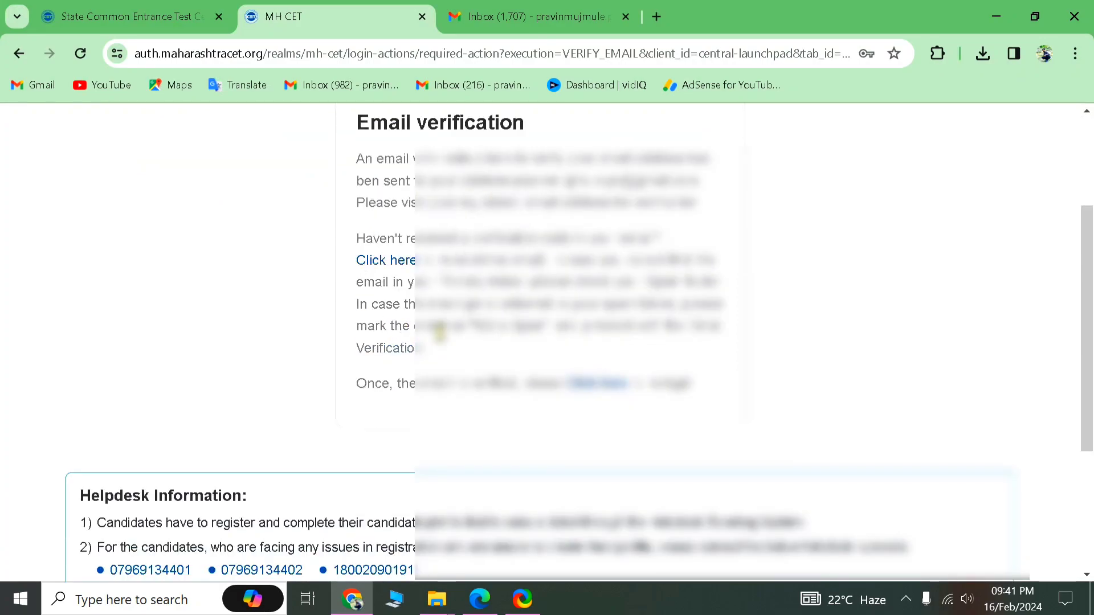
scroll(481, 324, "up", 3)
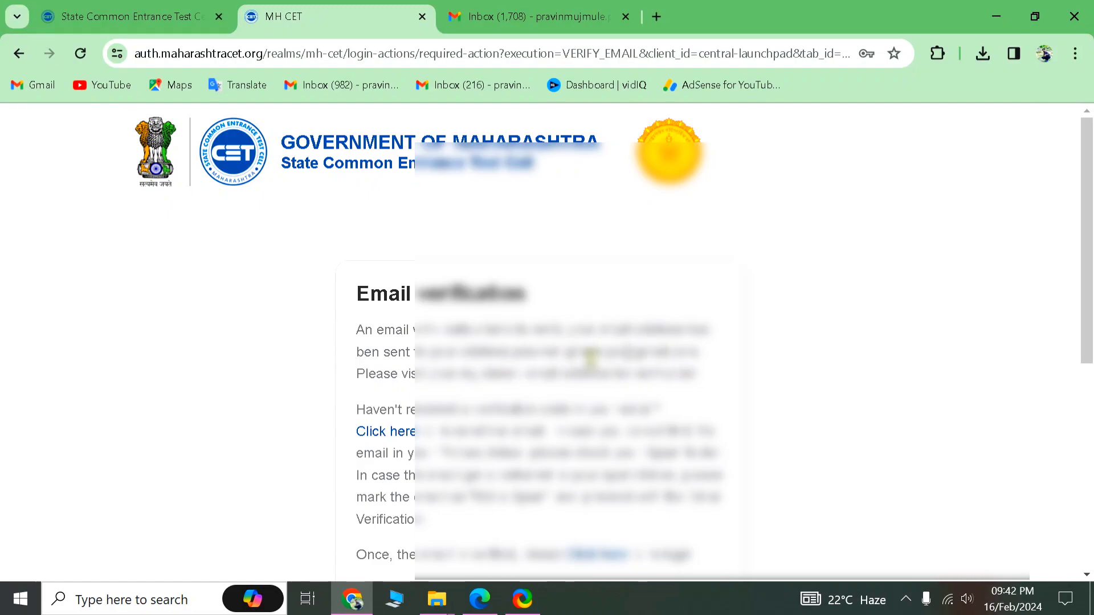
left_click(546, 28)
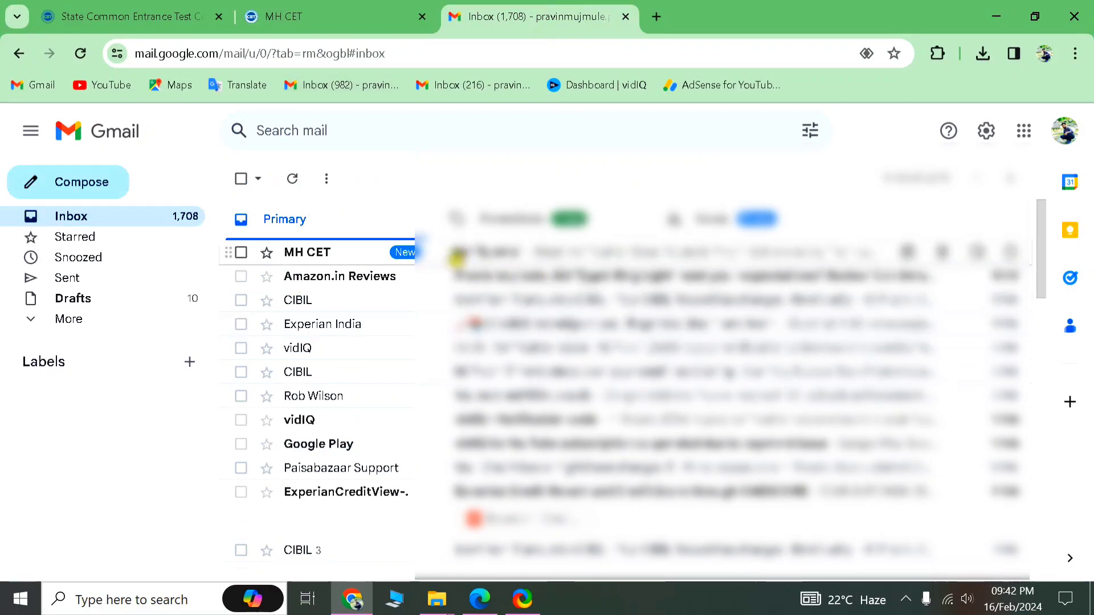
left_click(505, 256)
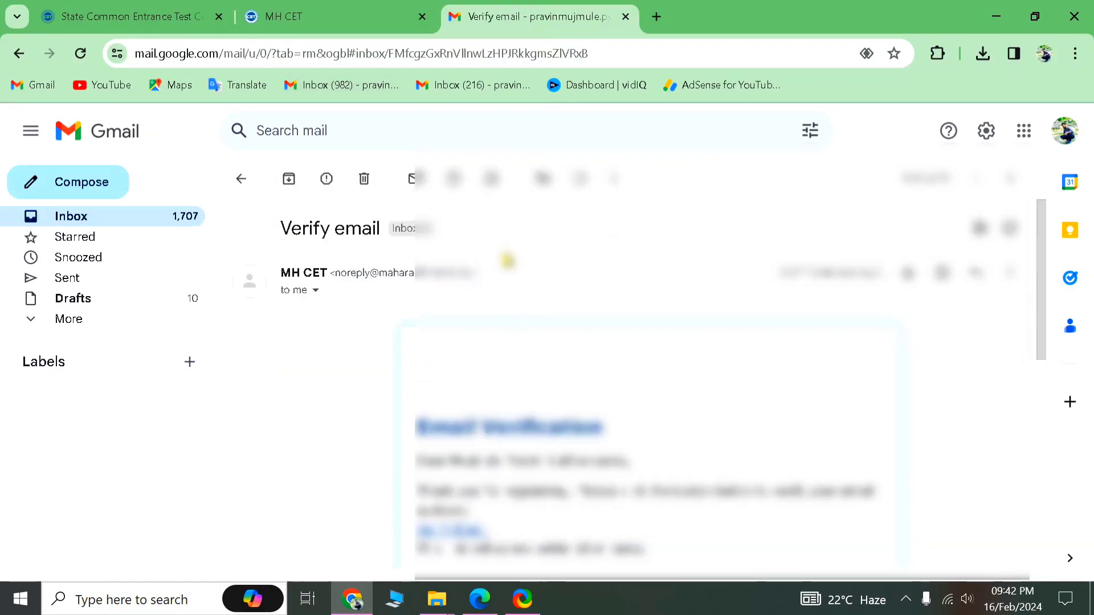
Follow the verification link in the MH CET message to verify the registered email address.
scroll(542, 336, "down", 3)
scroll(581, 393, "down", 4)
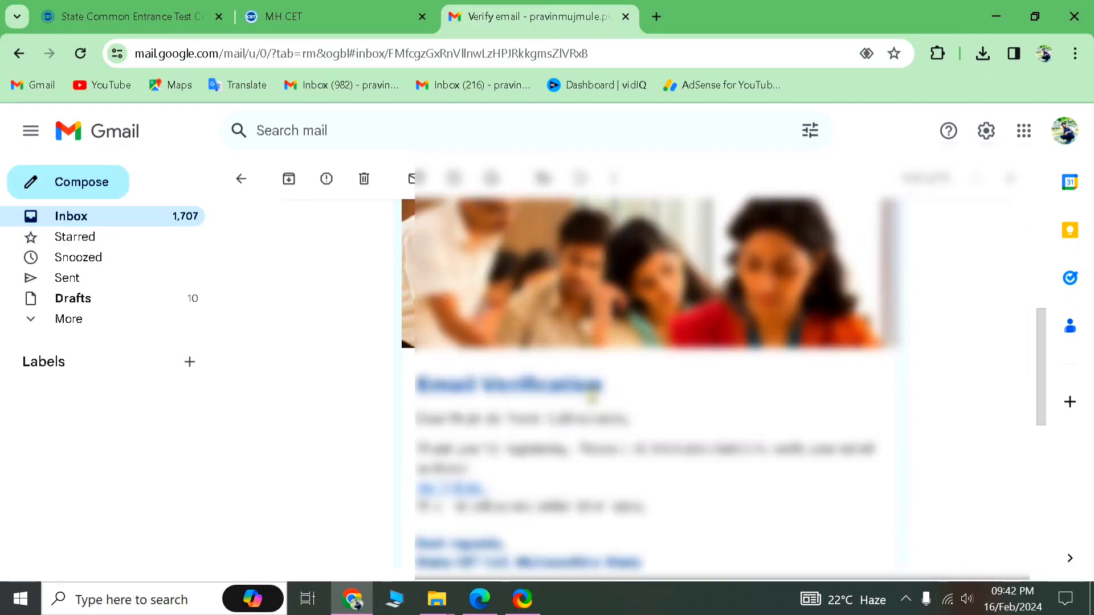
scroll(570, 387, "up", 2)
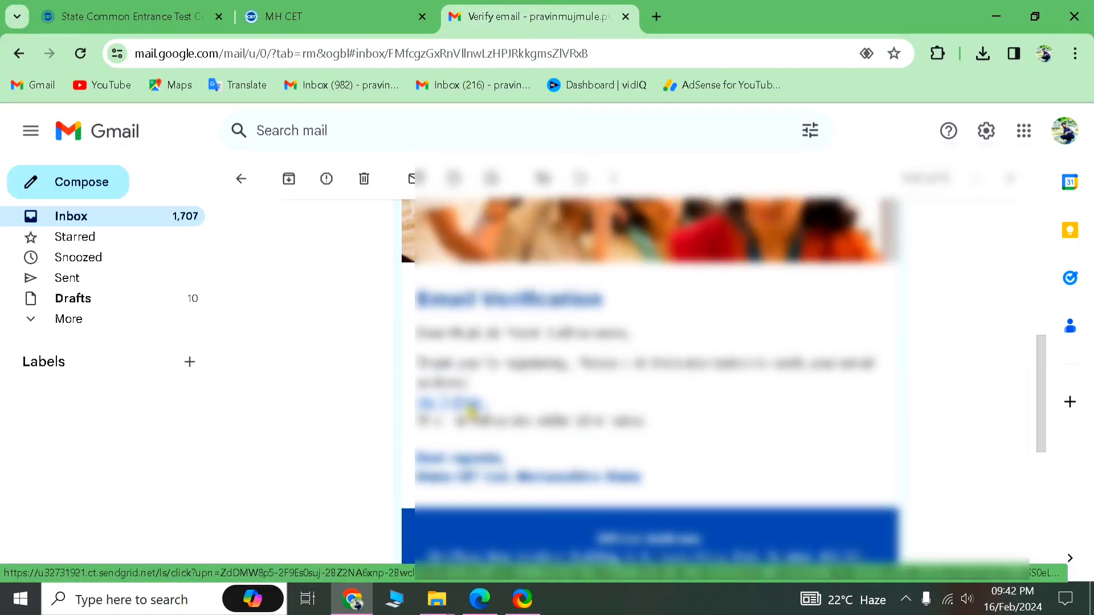
left_click(468, 409)
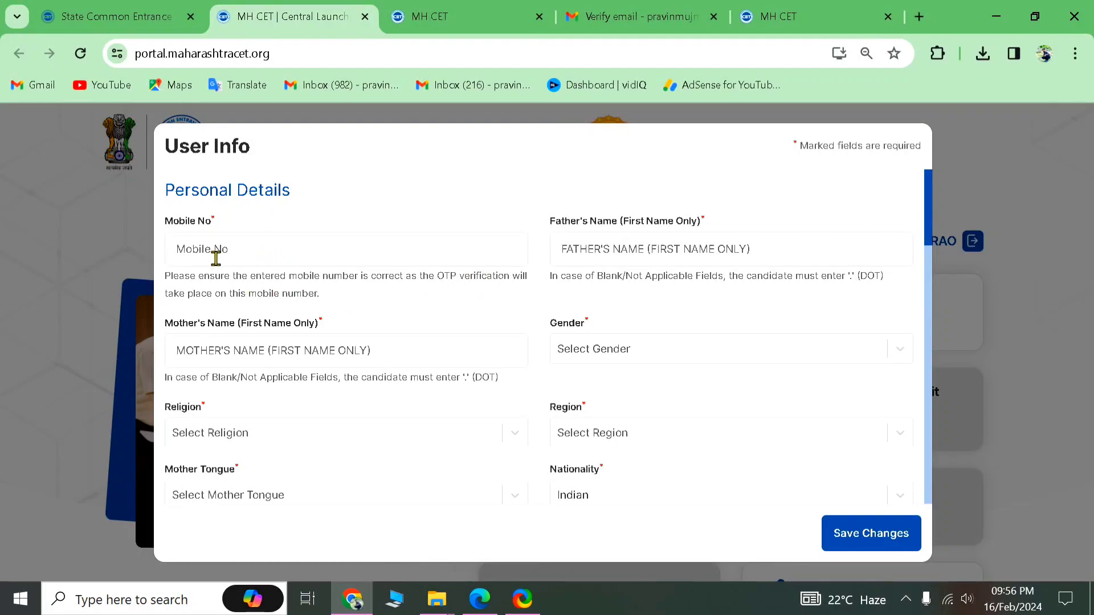
Go through the mobile number and father's name fields in the personal details and set the gender to Male.
left_click(233, 257)
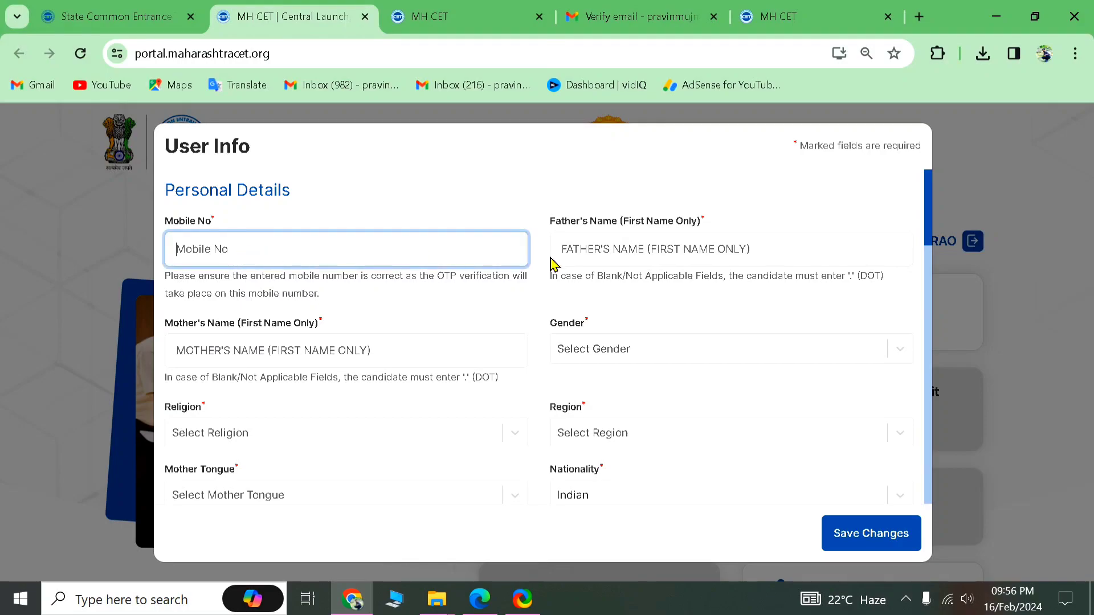
left_click(653, 254)
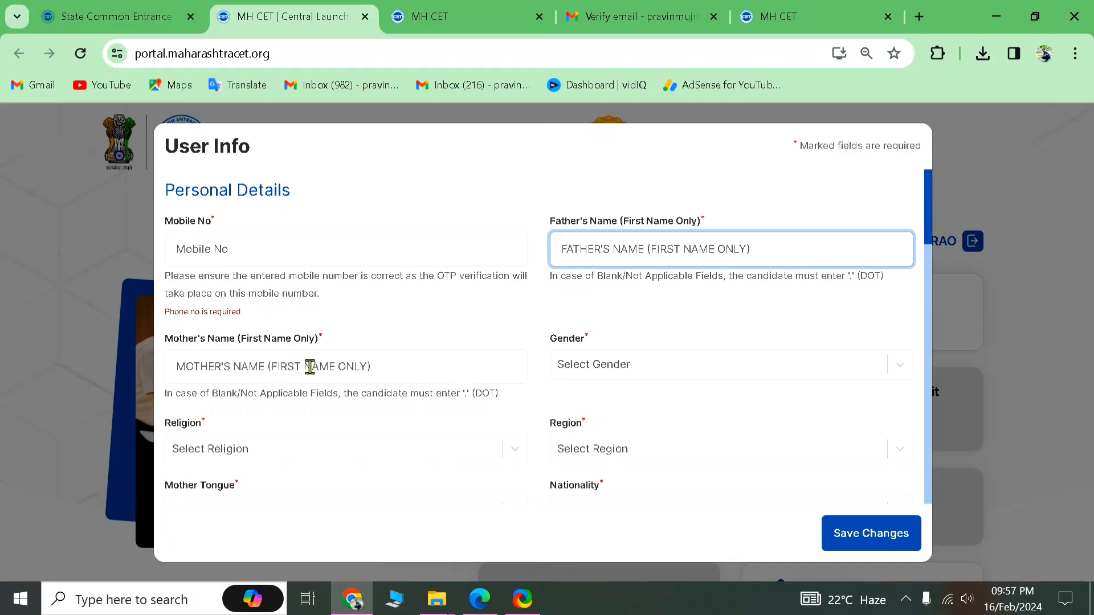
left_click(595, 370)
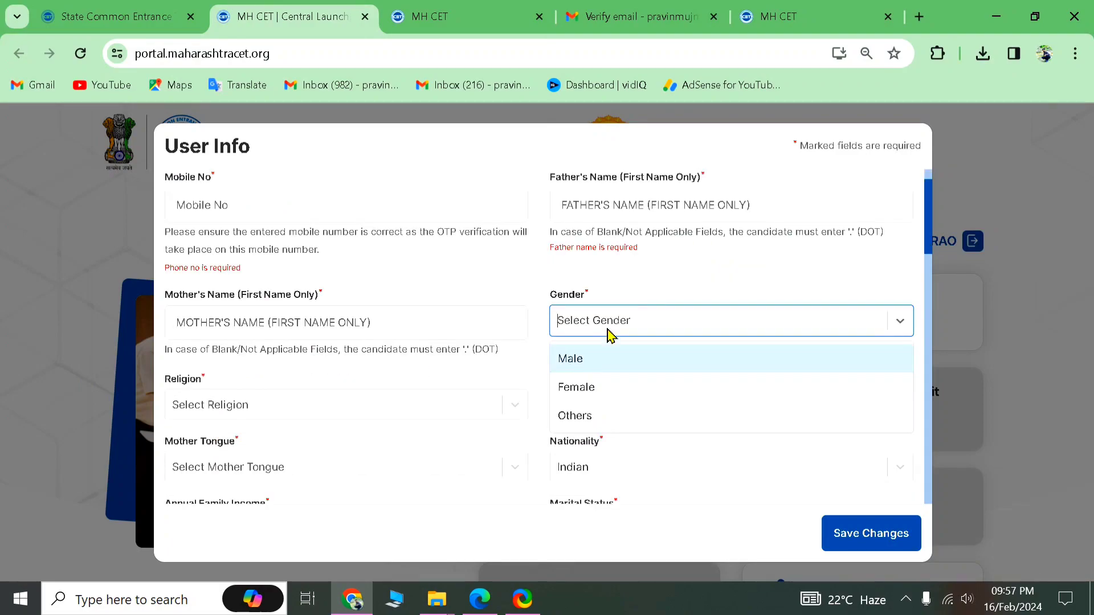
left_click(570, 359)
scroll(220, 355, "down", 1)
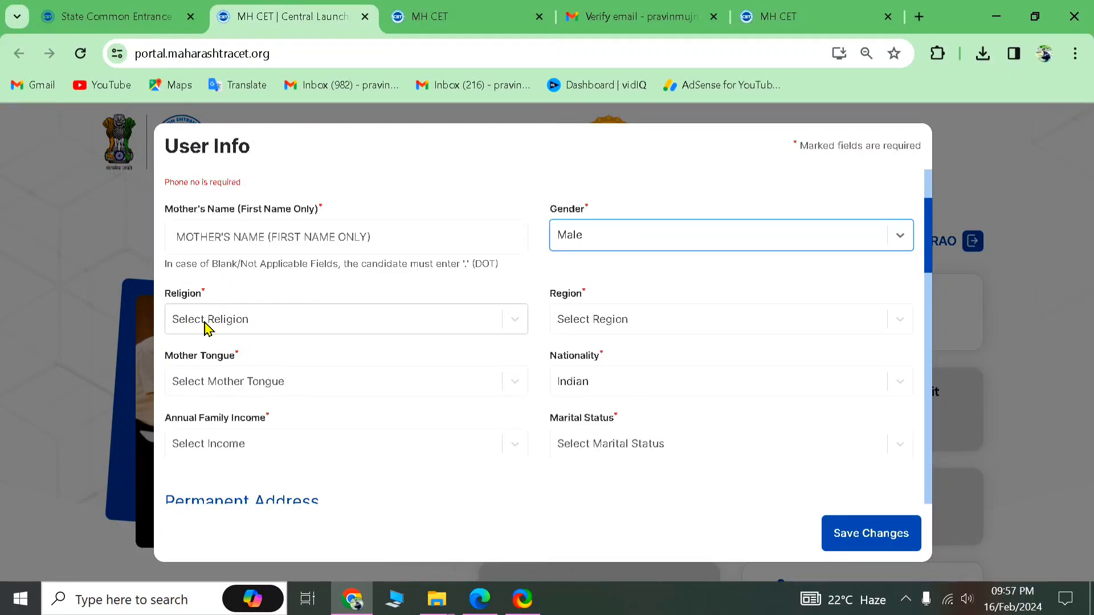
Look through the available options for religion, region and mother tongue in the personal details.
left_click(248, 322)
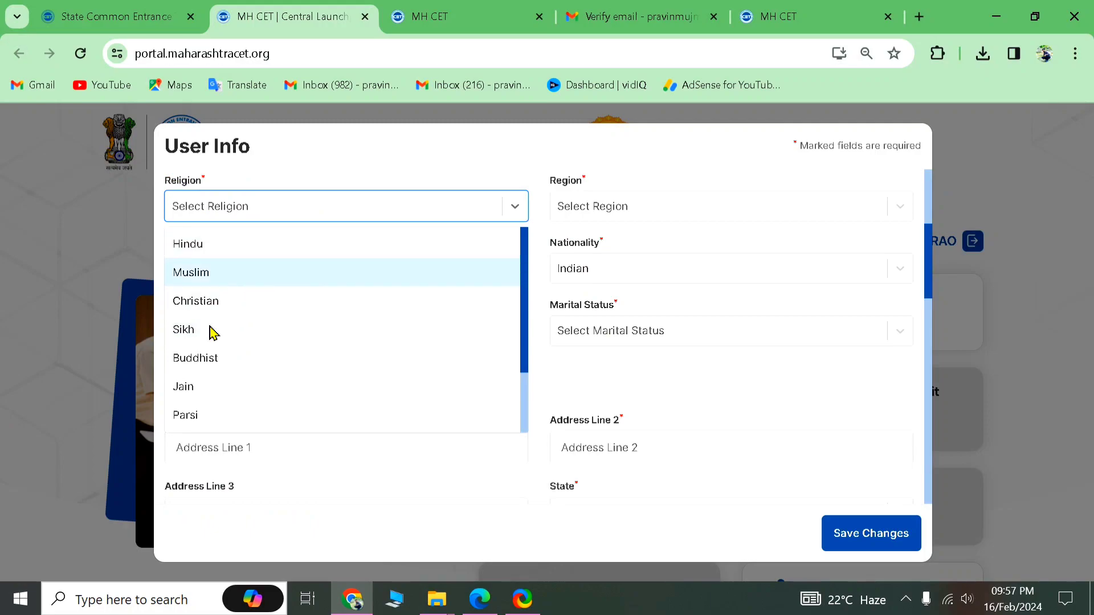
left_click(248, 207)
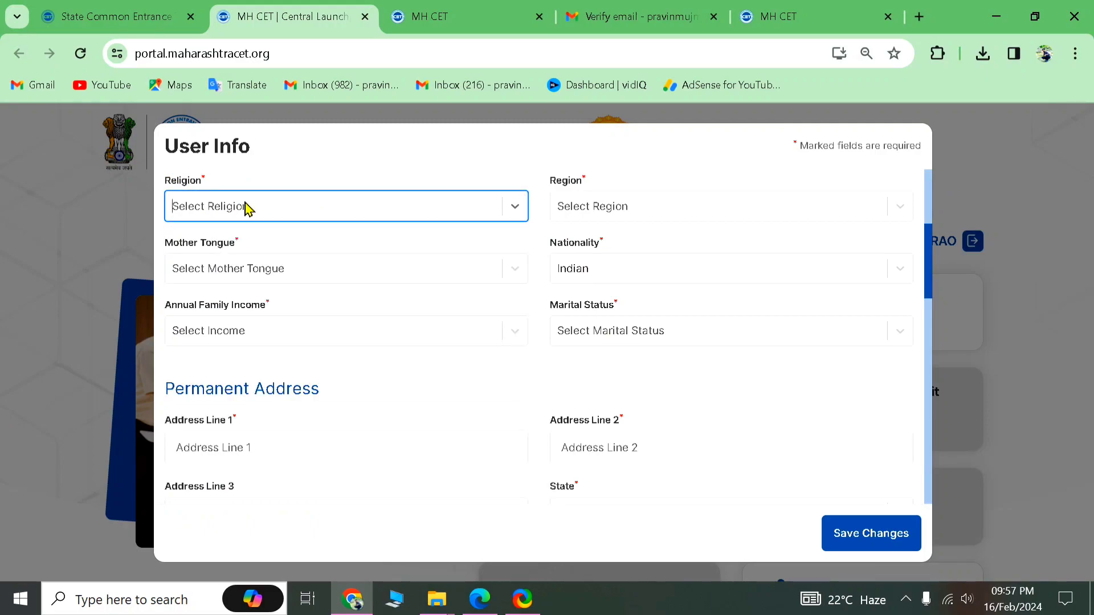
left_click(590, 210)
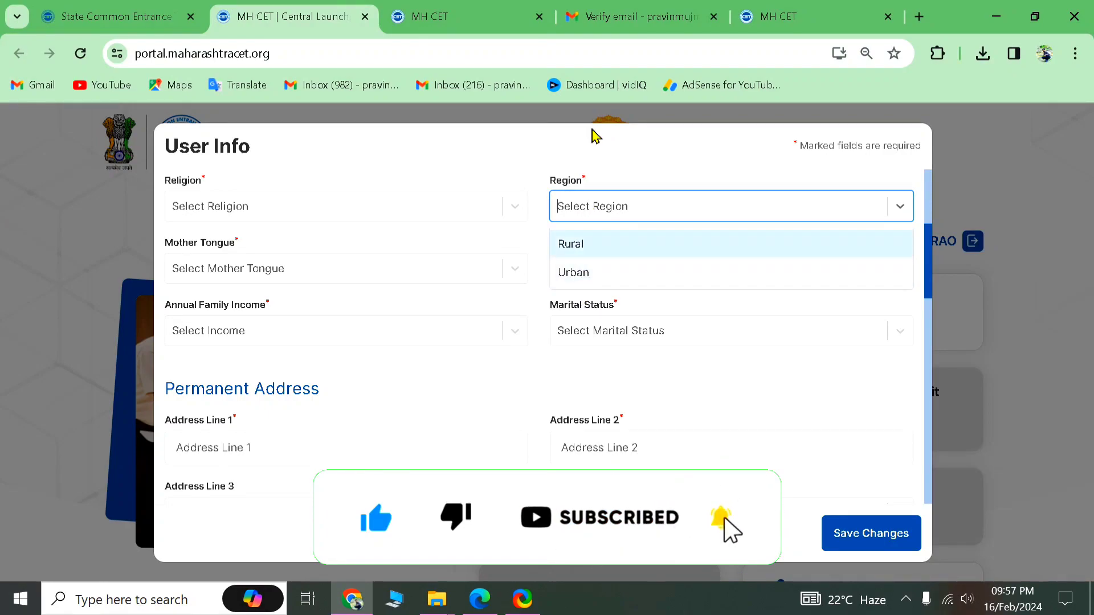
left_click(498, 173)
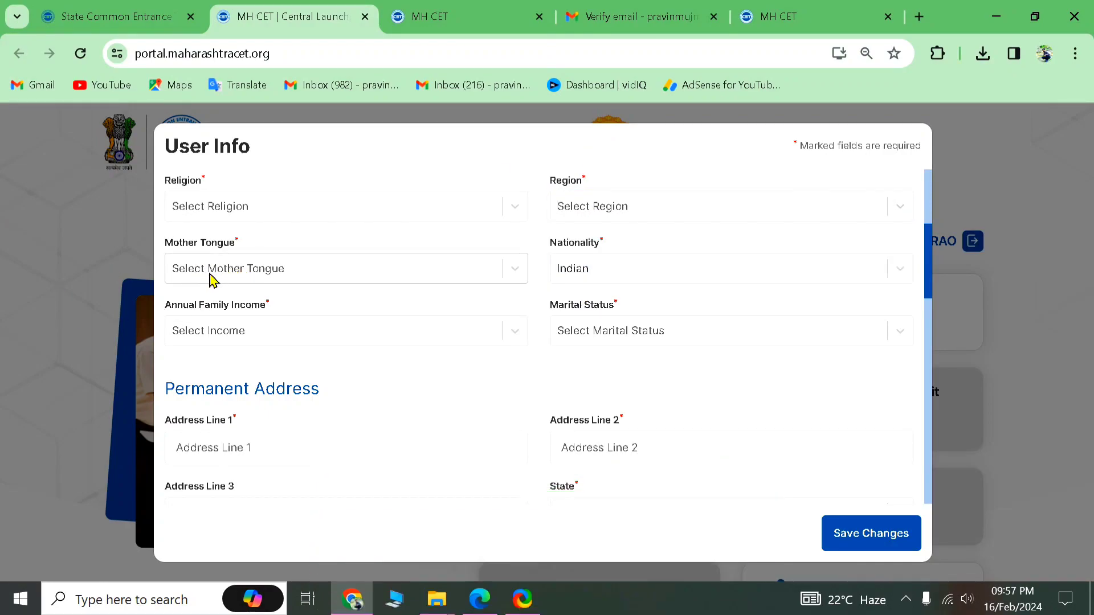
left_click(268, 272)
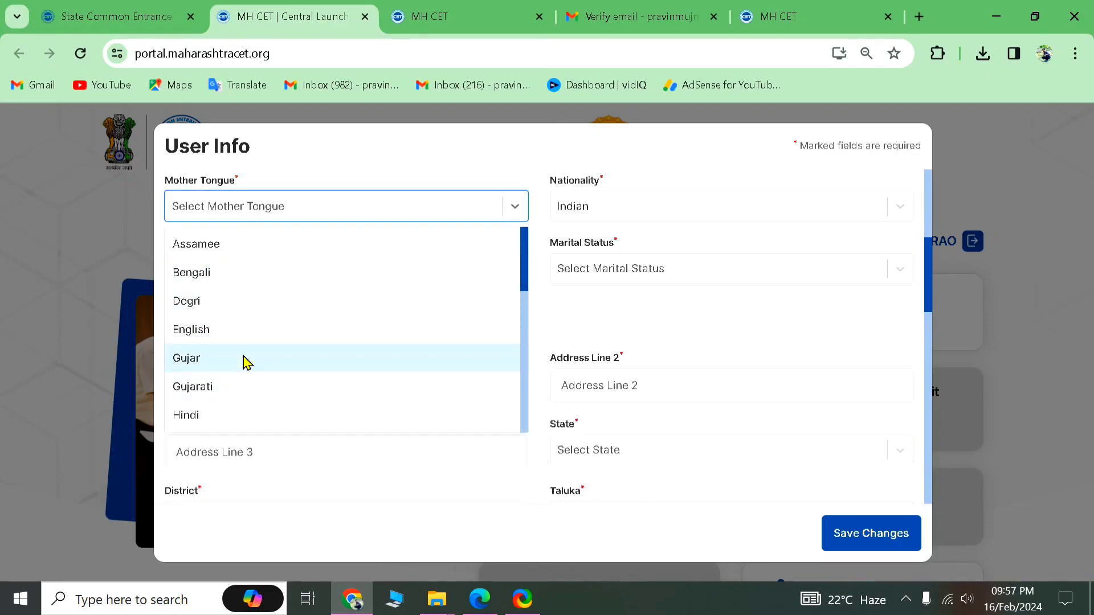
scroll(245, 359, "down", 2)
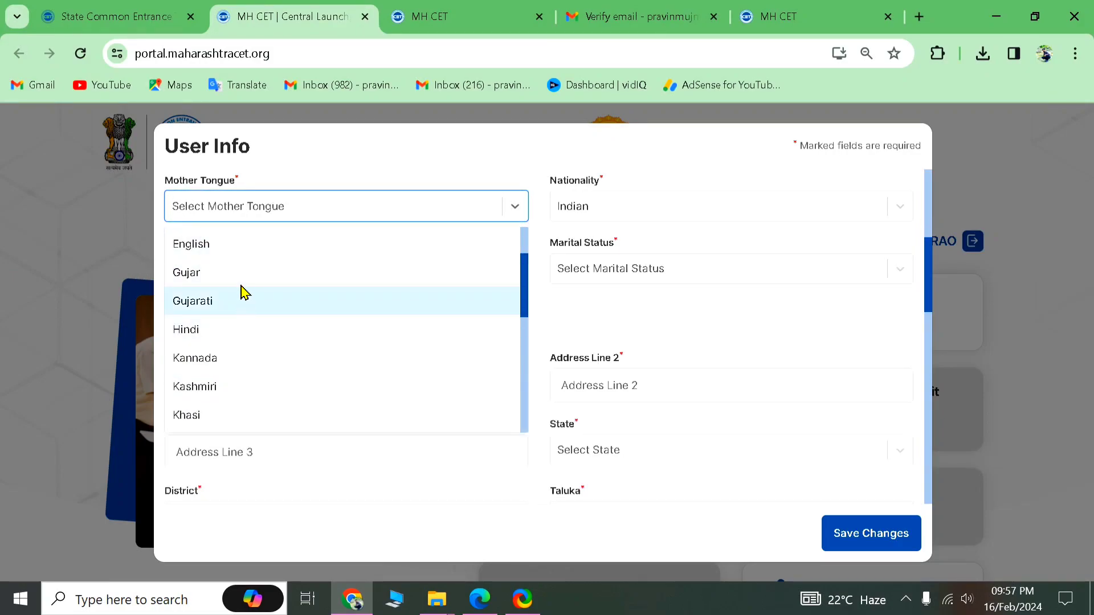
left_click(237, 209)
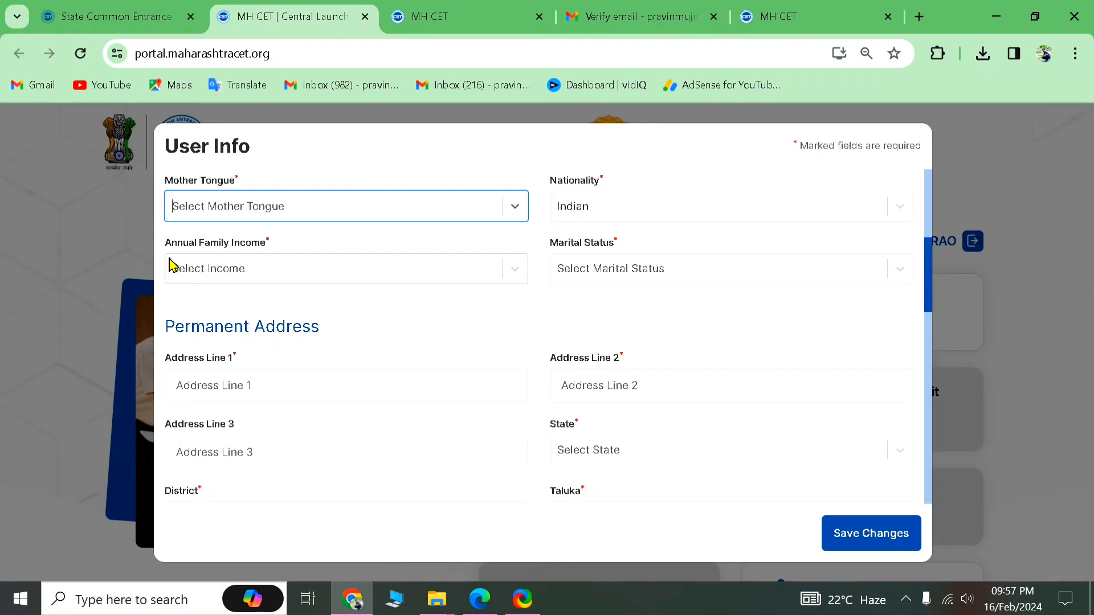
Set the annual family income to 50,001 - 1,00,000 and the marital status to UnMarried.
left_click(269, 268)
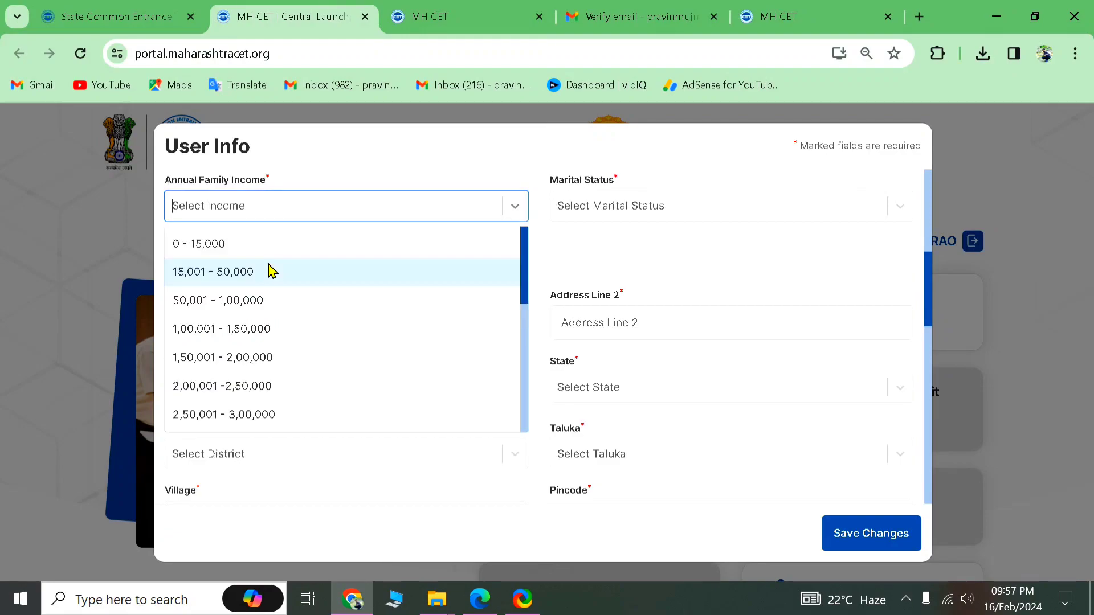
left_click(252, 303)
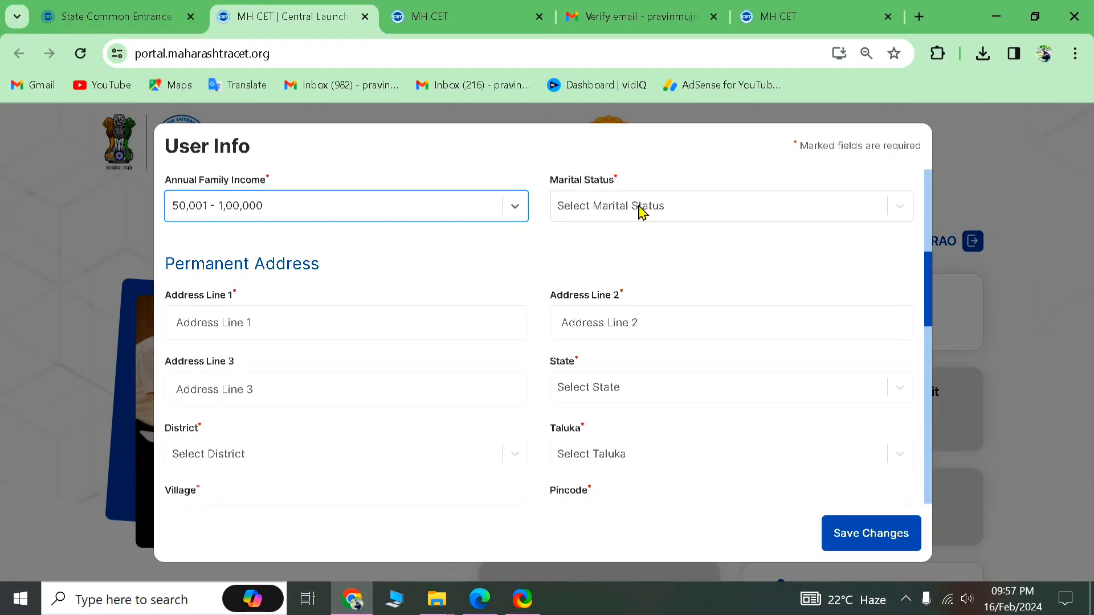
left_click(616, 212)
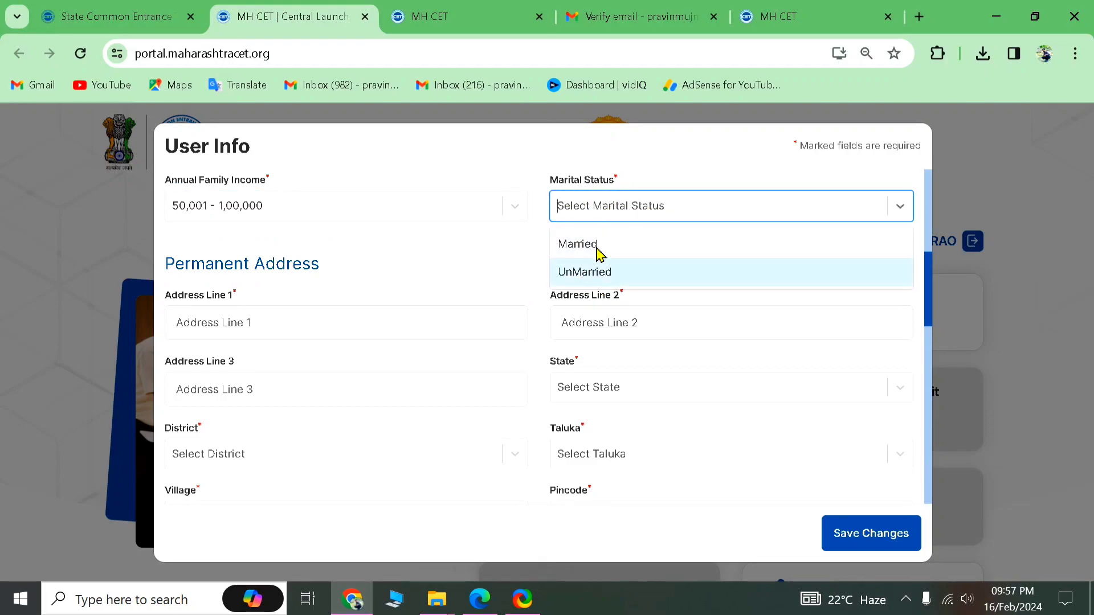
left_click(618, 272)
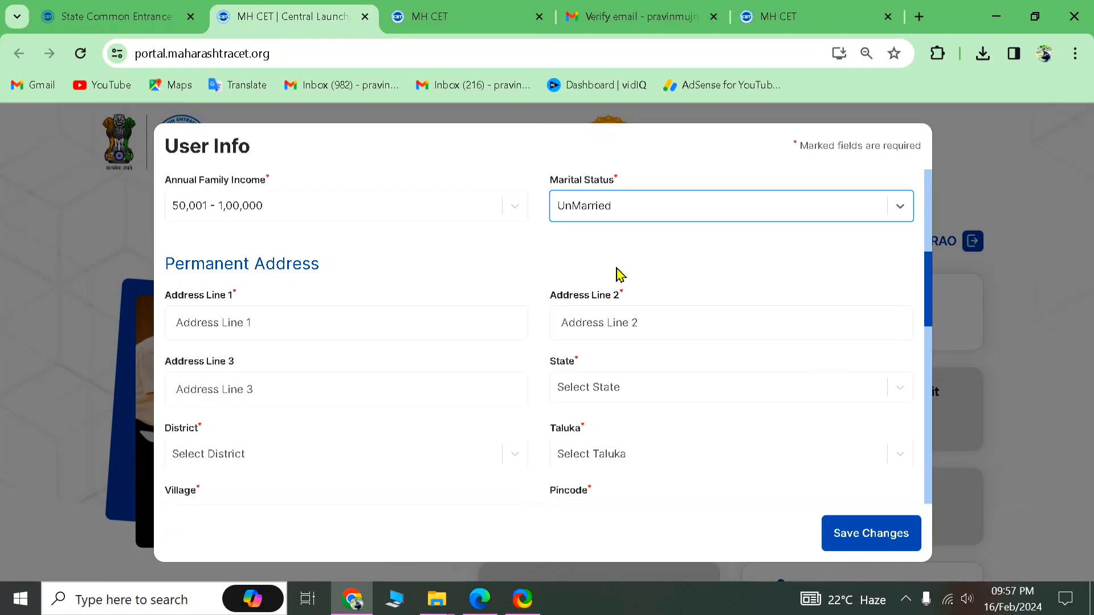
Try Married as the marital status and set it back to UnMarried.
left_click(632, 219)
left_click(611, 249)
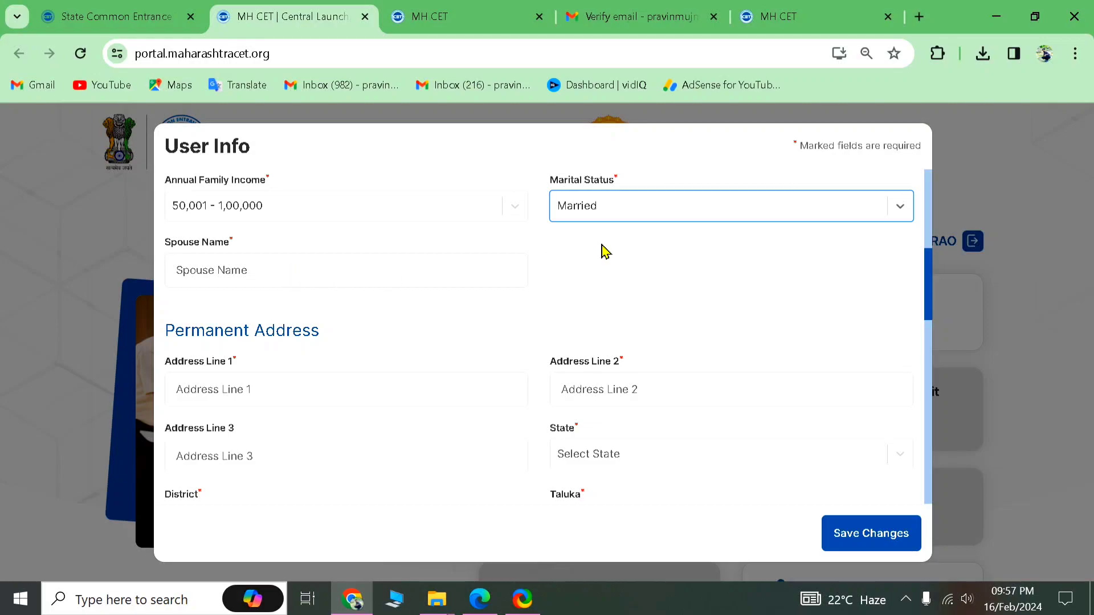
left_click(655, 213)
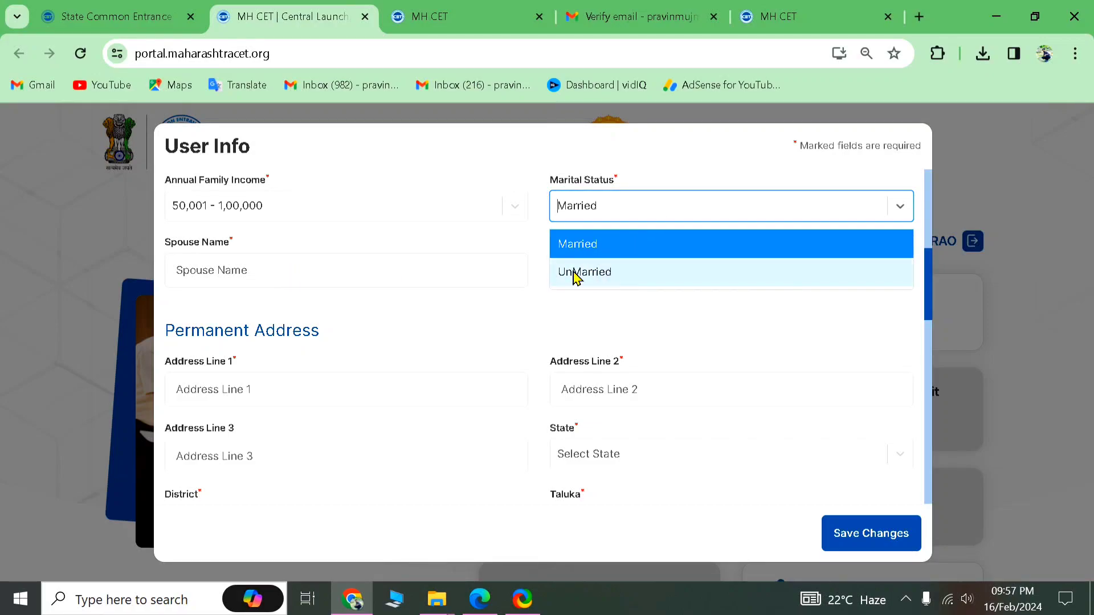
left_click(594, 274)
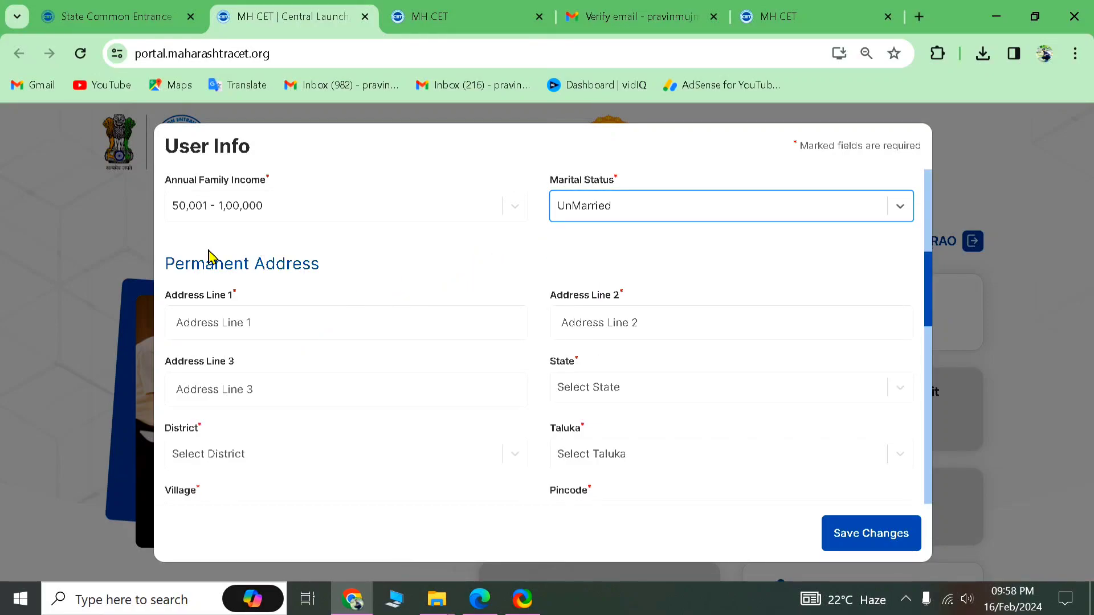
Set the state in the permanent address to Maharashtra.
left_click_drag(930, 291, 935, 305)
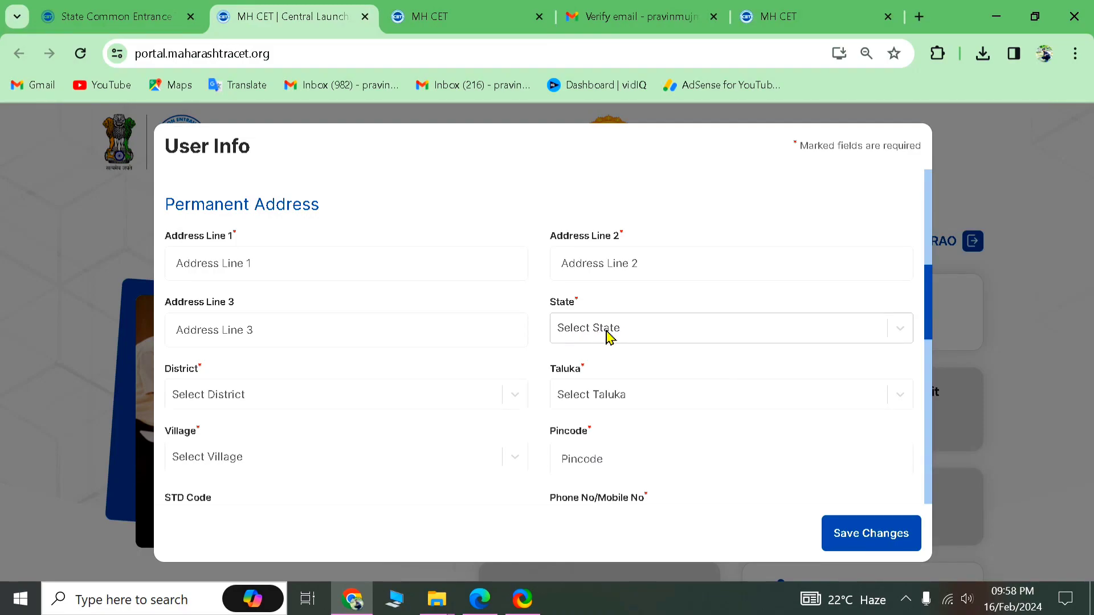
left_click(645, 334)
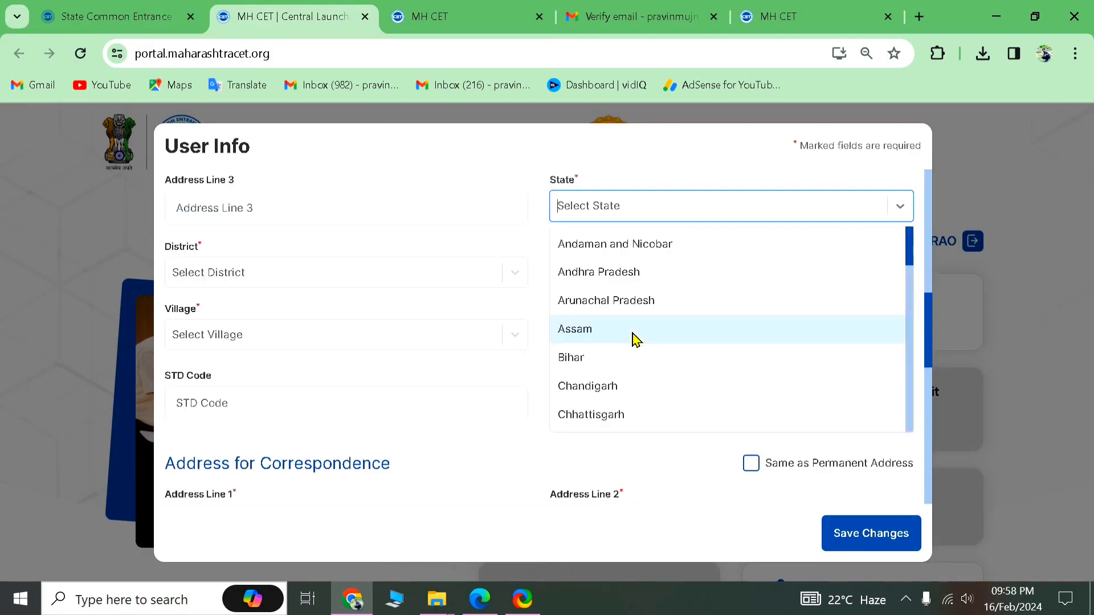
scroll(650, 319, "down", 3)
scroll(650, 342, "down", 4)
scroll(647, 371, "up", 8)
scroll(638, 330, "down", 5)
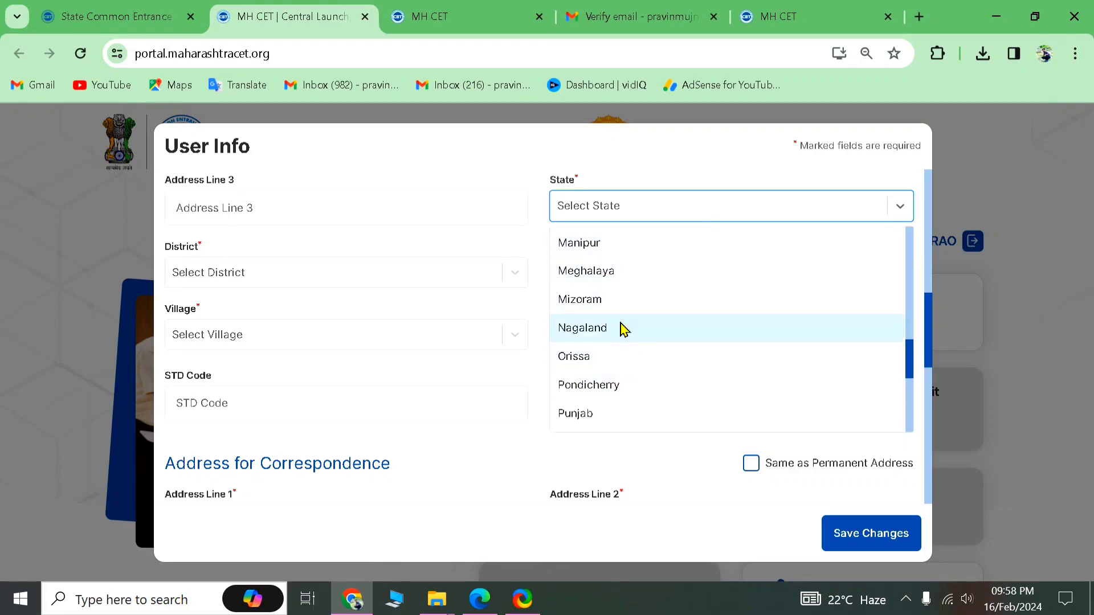
scroll(623, 324, "up", 2)
left_click(621, 302)
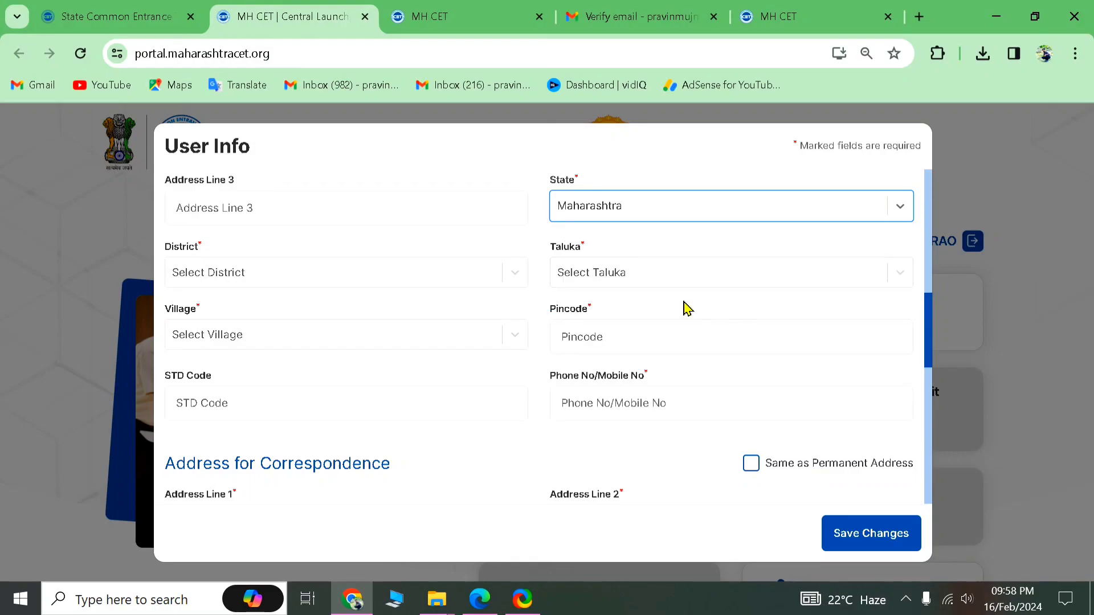
Look through the permanent address districts and mark the address for correspondence as same as the permanent address.
left_click(231, 277)
scroll(265, 285, "down", 8)
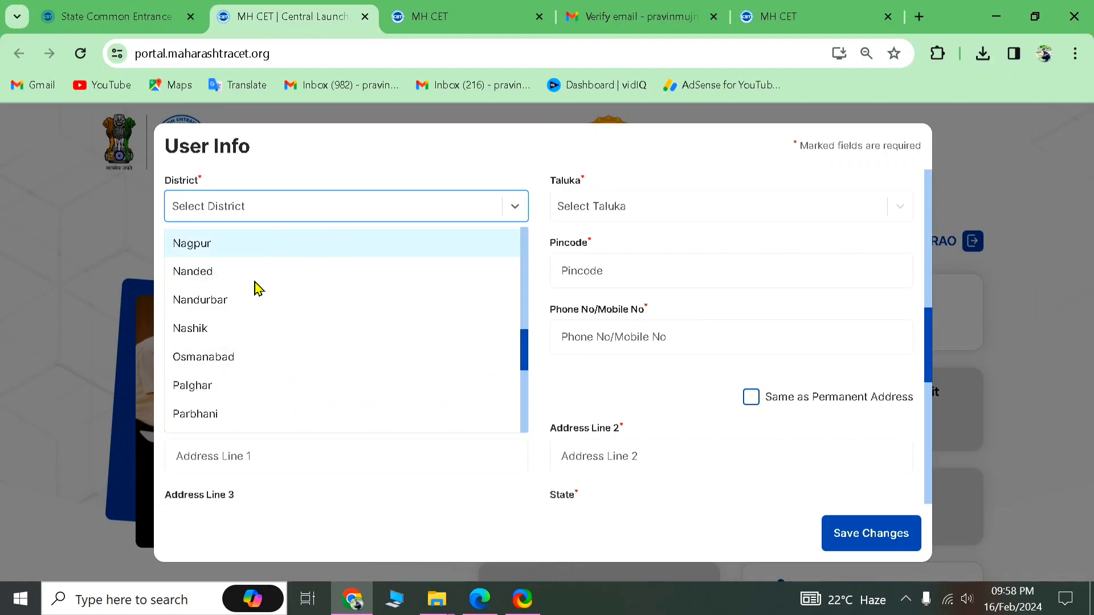
left_click(364, 215)
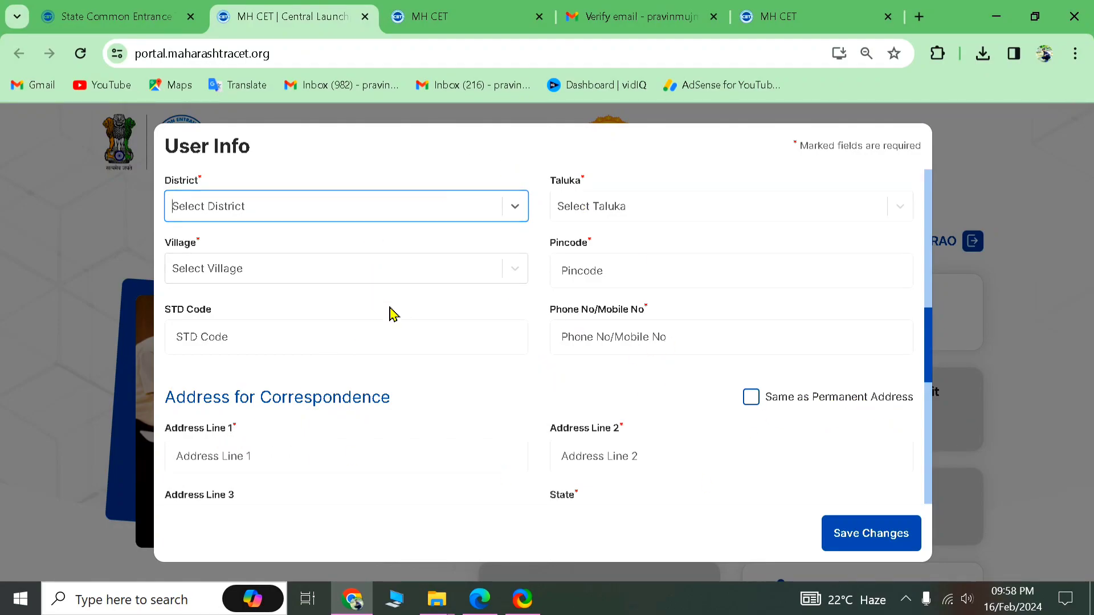
left_click(752, 399)
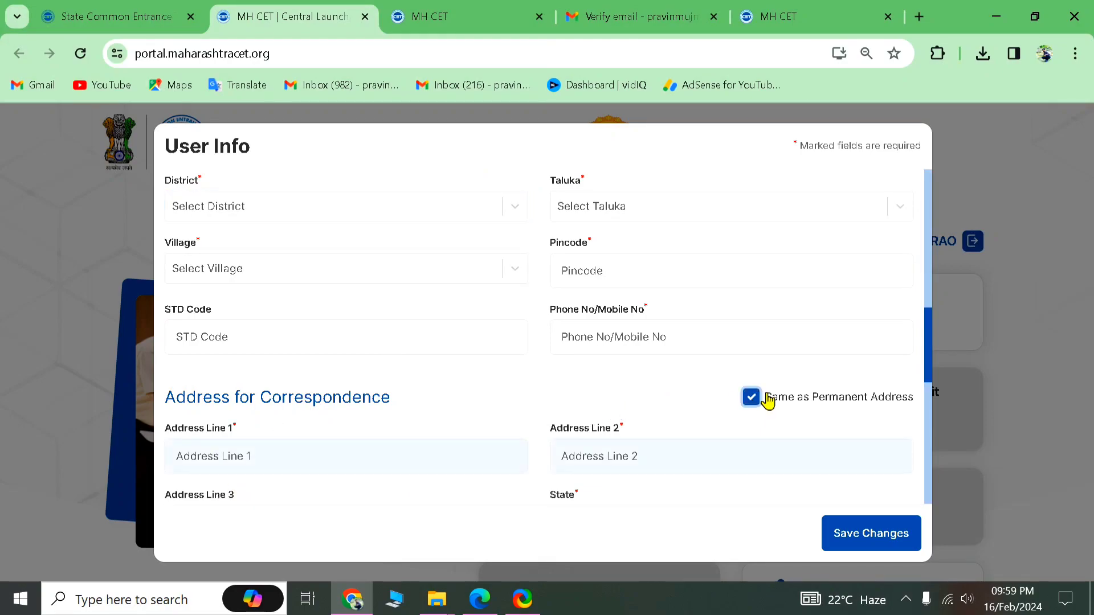
scroll(751, 401, "down", 3)
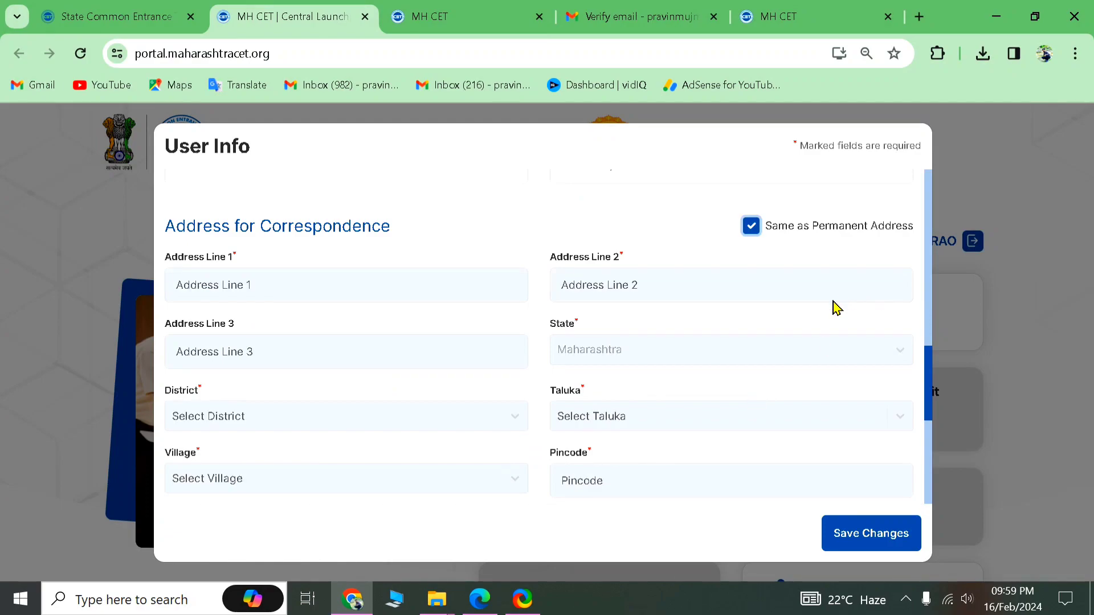
In the other details, set the Maharashtra domicile to Yes, minority details to No and person with disability to No.
scroll(691, 298, "down", 5)
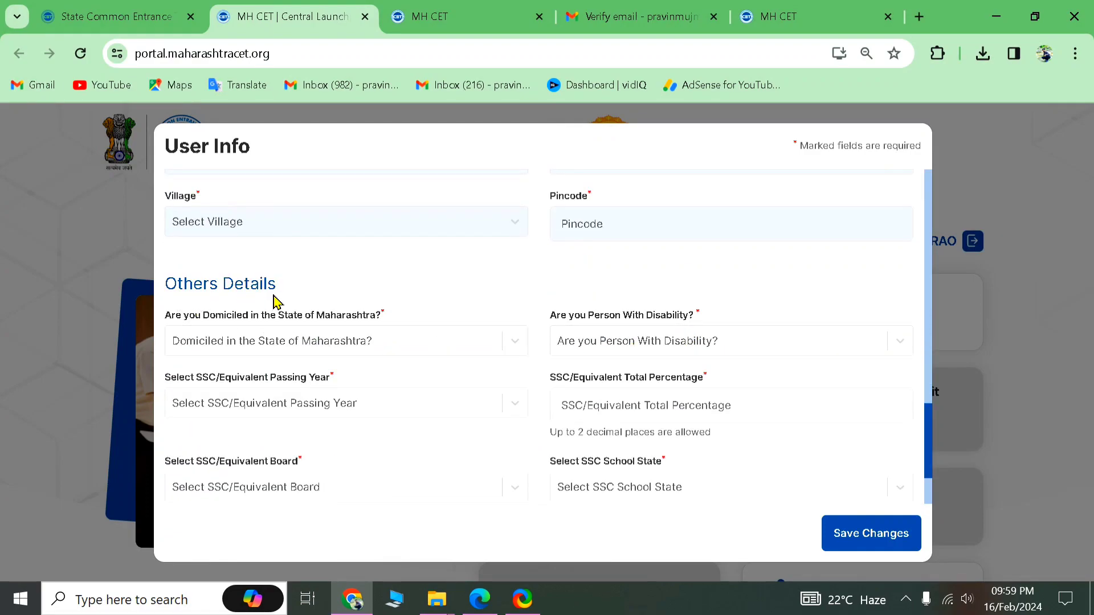
scroll(279, 319, "down", 2)
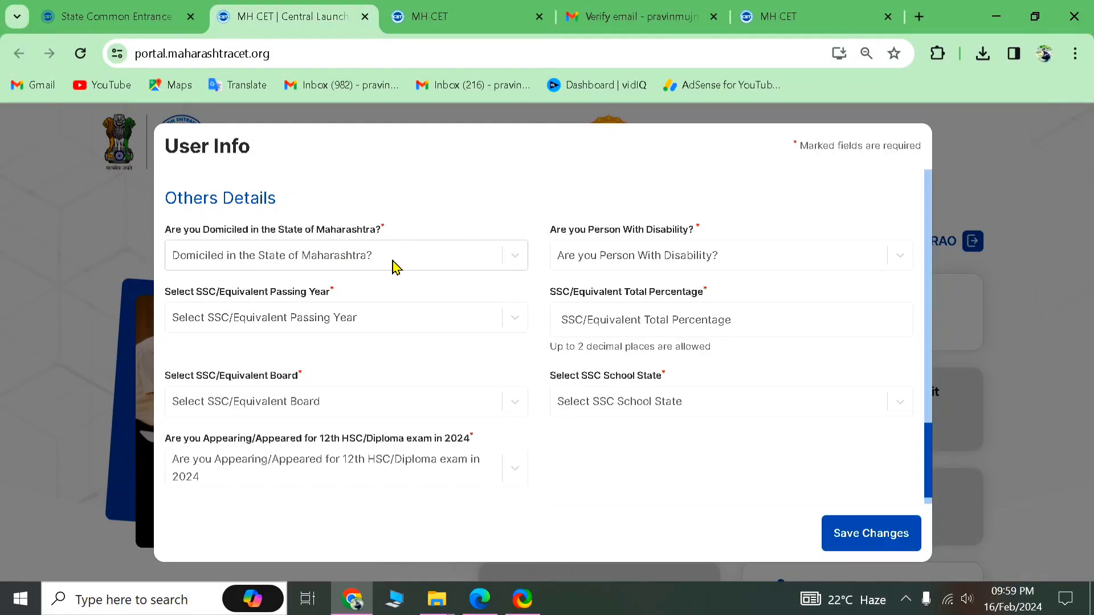
left_click(514, 255)
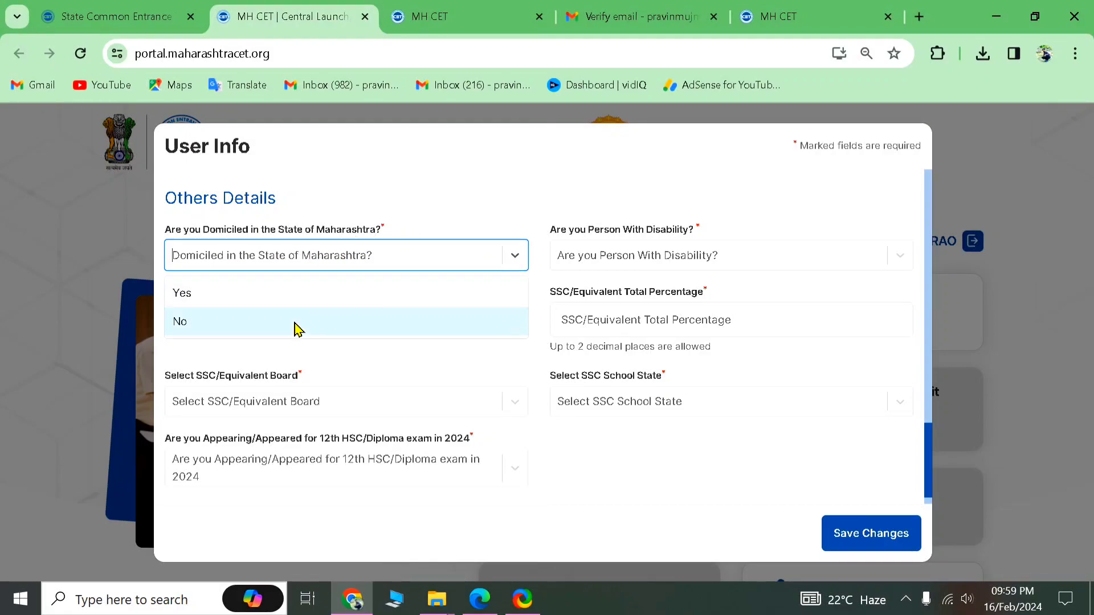
left_click(276, 293)
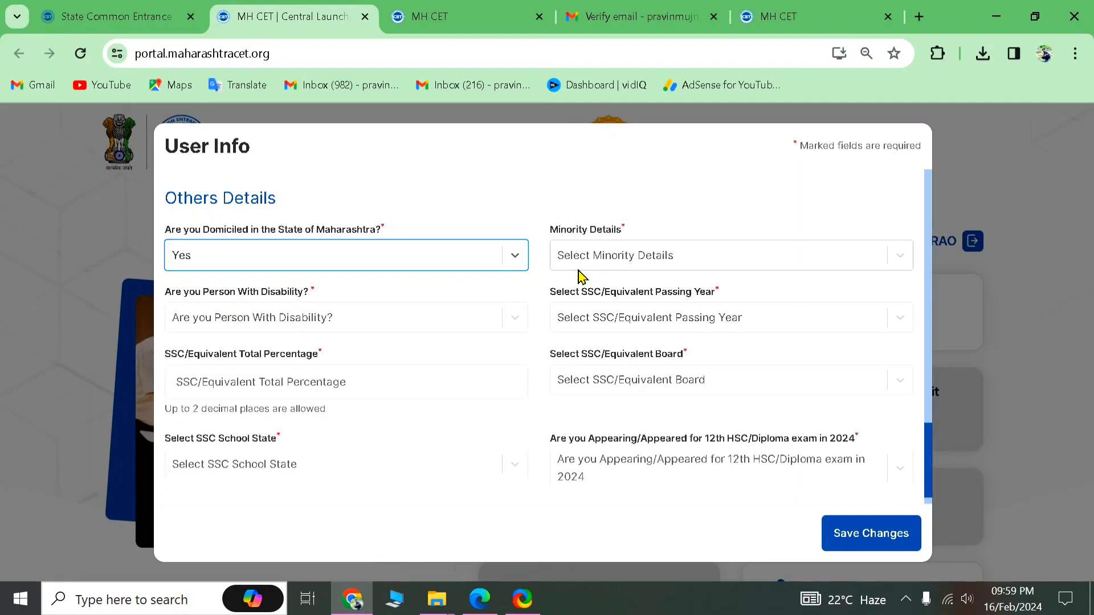
left_click(694, 256)
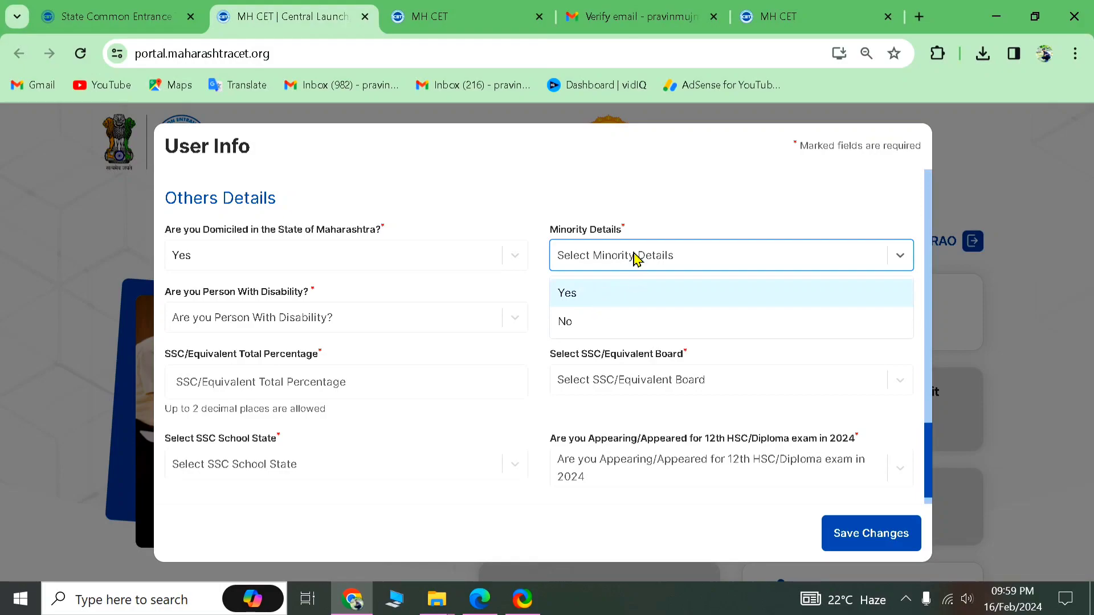
left_click(592, 322)
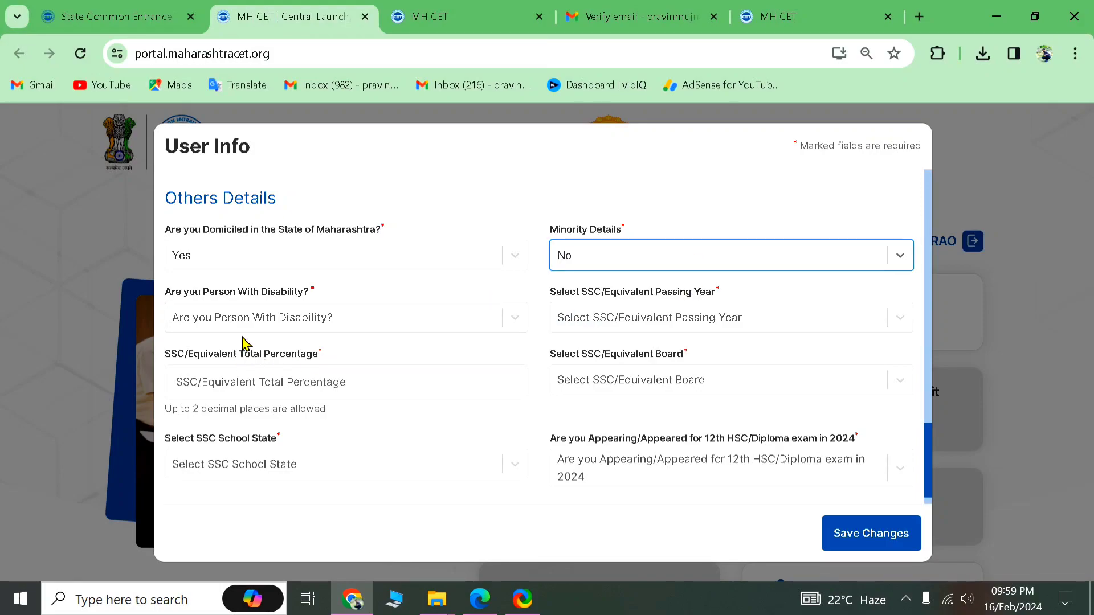
left_click(311, 318)
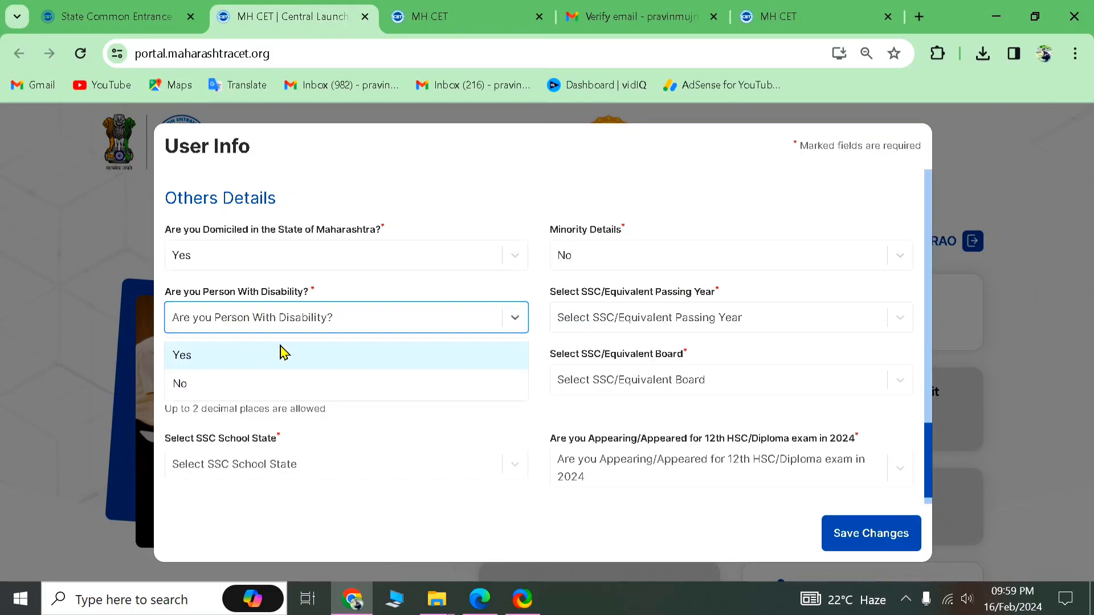
left_click(194, 393)
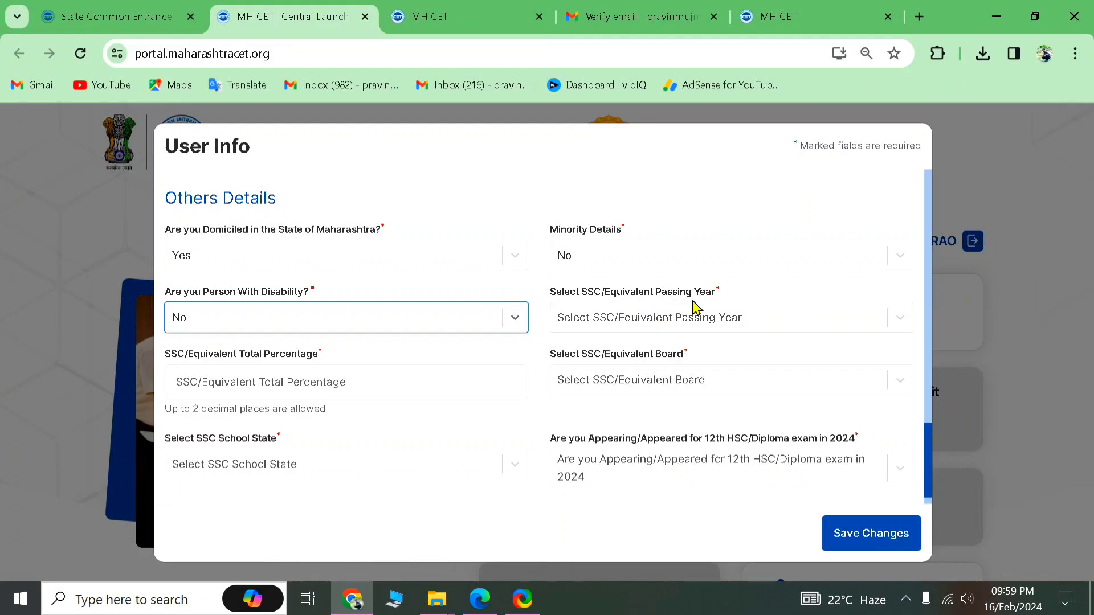
Look through the available SSC/Equivalent passing years in the other details.
left_click(641, 323)
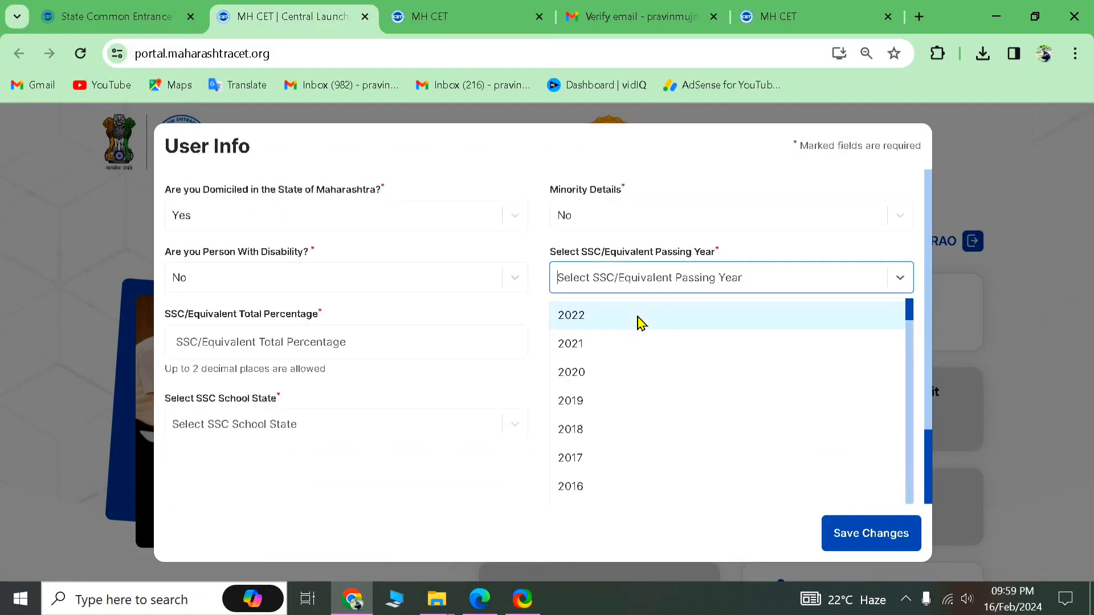
scroll(760, 249, "up", 1)
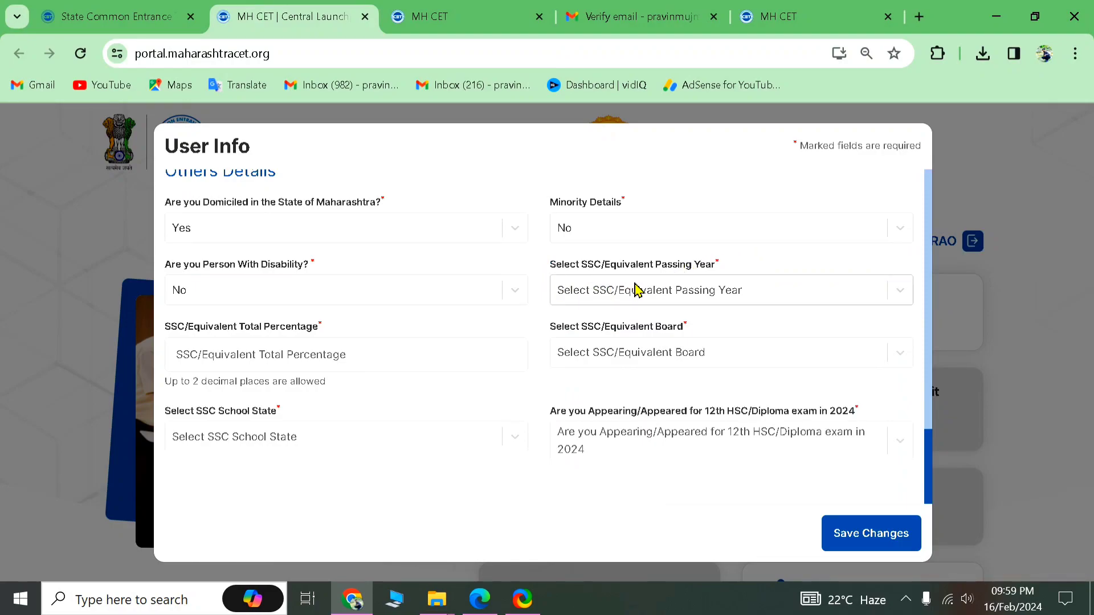
left_click(709, 292)
scroll(604, 430, "down", 9)
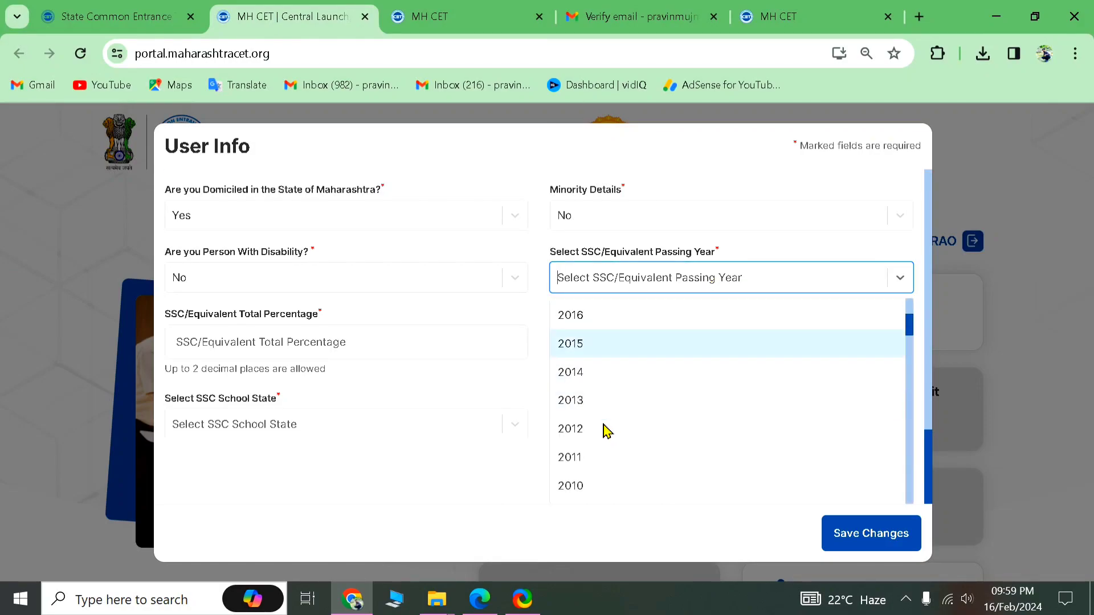
scroll(606, 427, "up", 3)
scroll(607, 427, "down", 3)
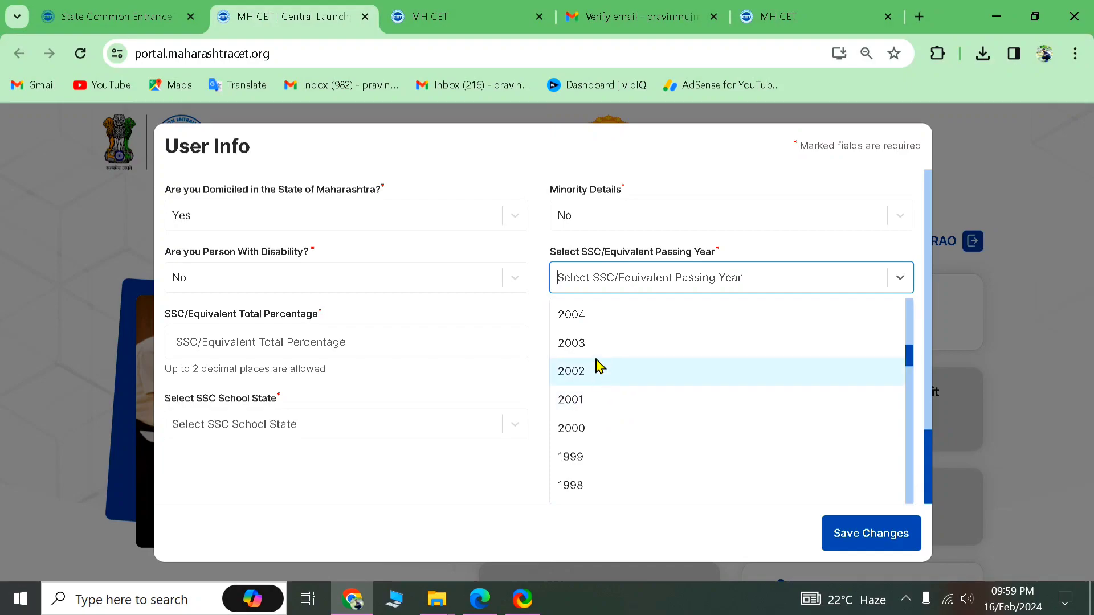
scroll(604, 433, "down", 1)
scroll(601, 437, "up", 7)
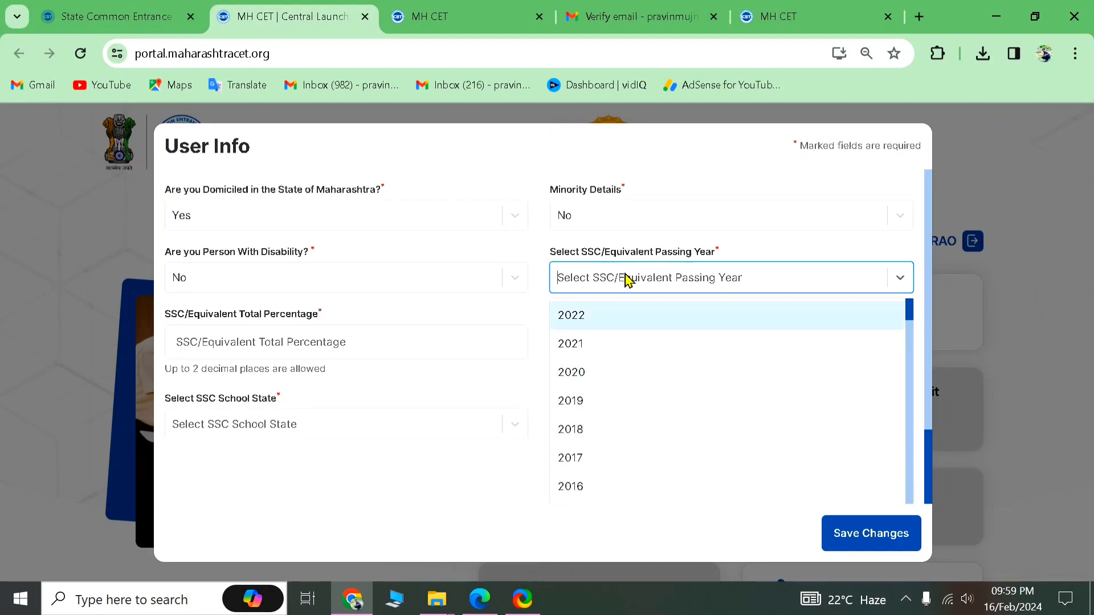
left_click(677, 279)
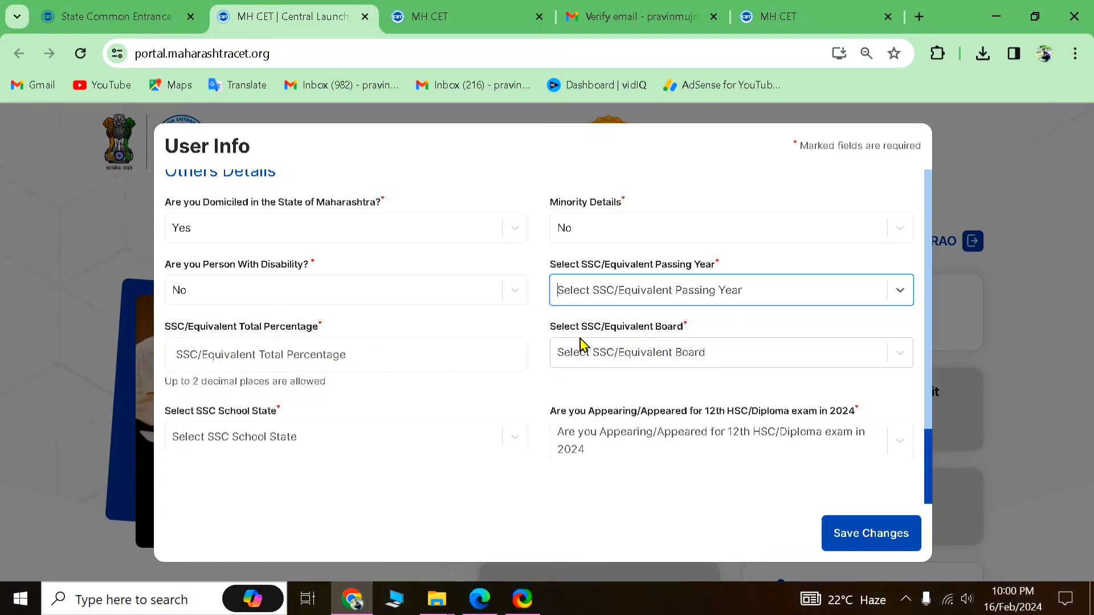
Set the SSC board to Maharashtra State Board of Secondary and Higher Secondary Education, Pune, and the SSC school state to Maharashtra.
left_click(594, 354)
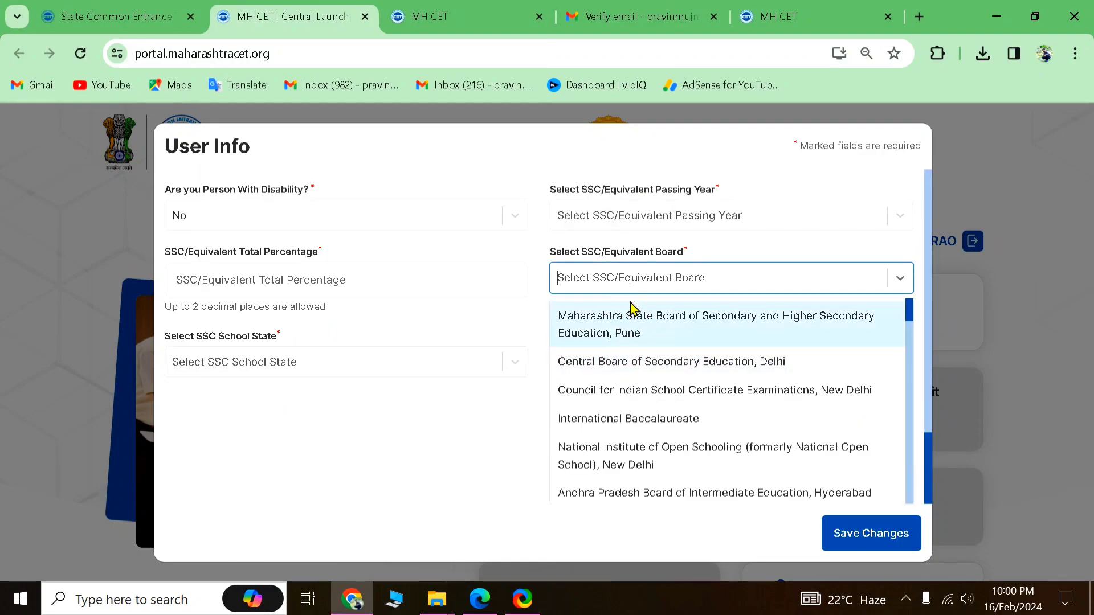
left_click(627, 323)
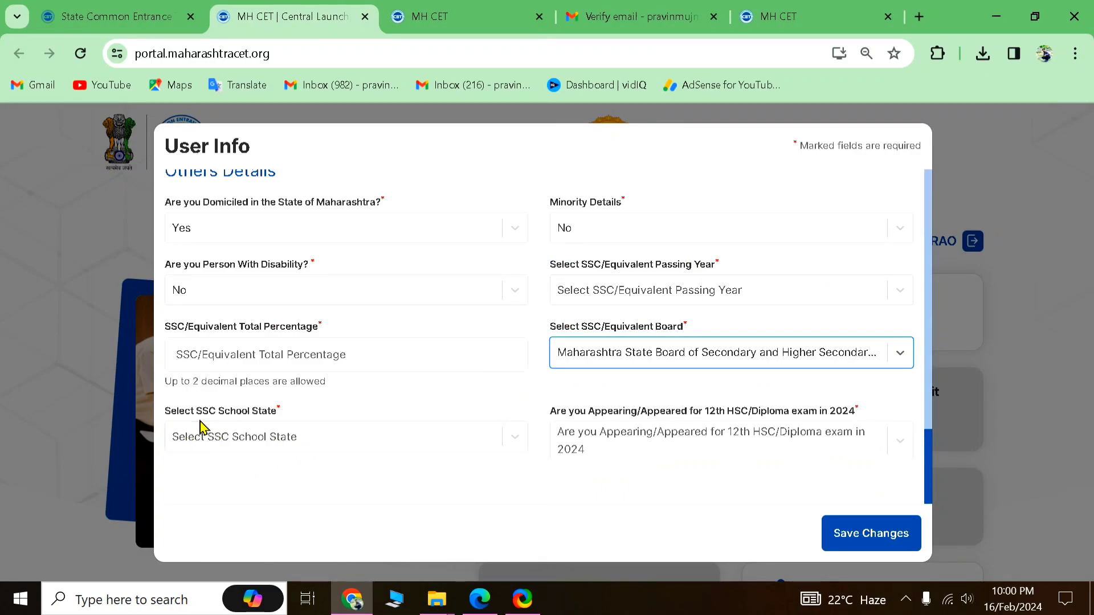
left_click(340, 443)
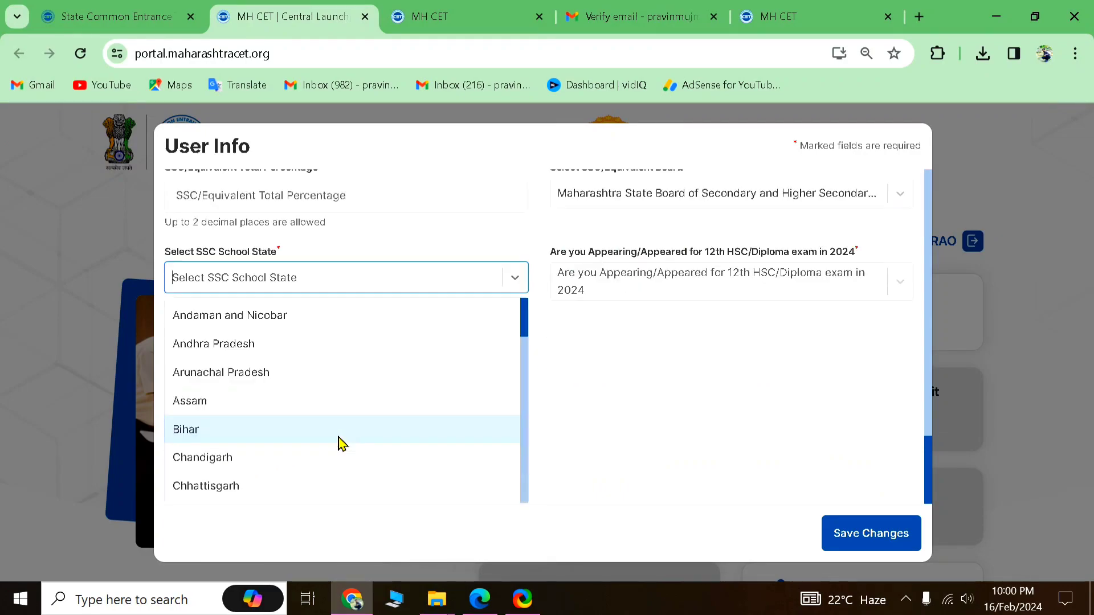
scroll(281, 435, "down", 6)
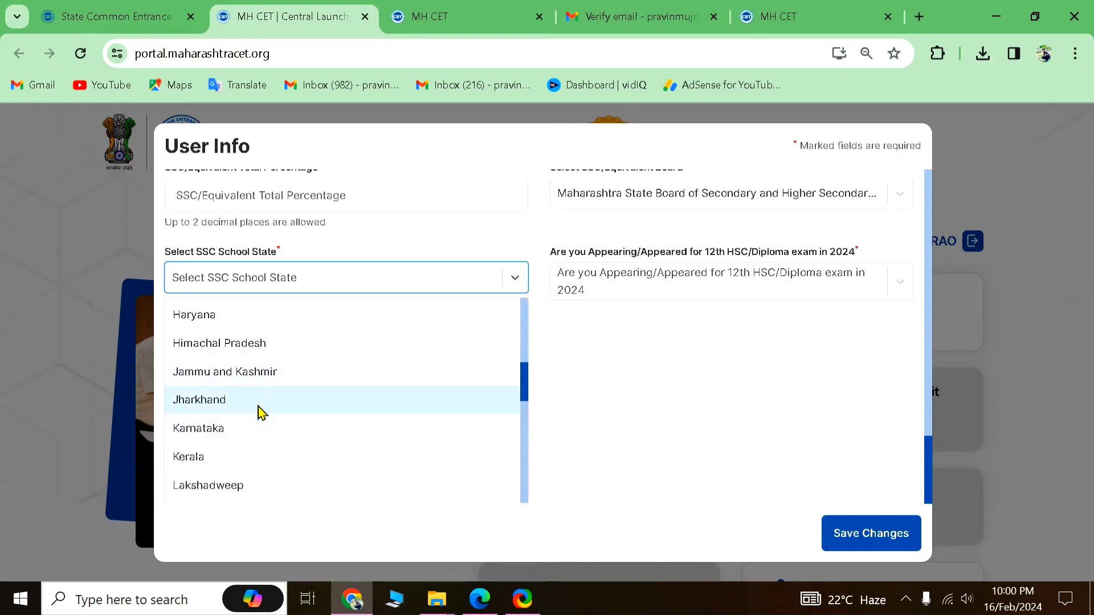
scroll(257, 421, "down", 3)
left_click(226, 374)
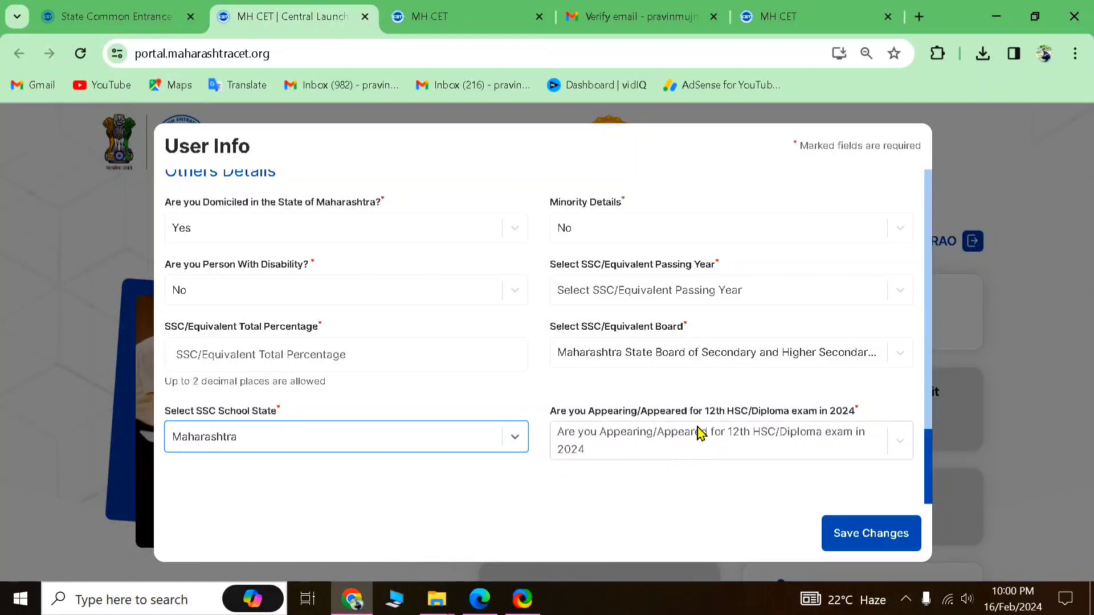
Answer Yes to appearing for the 12th HSC/Diploma exam in 2024 and save the user info changes.
left_click(669, 449)
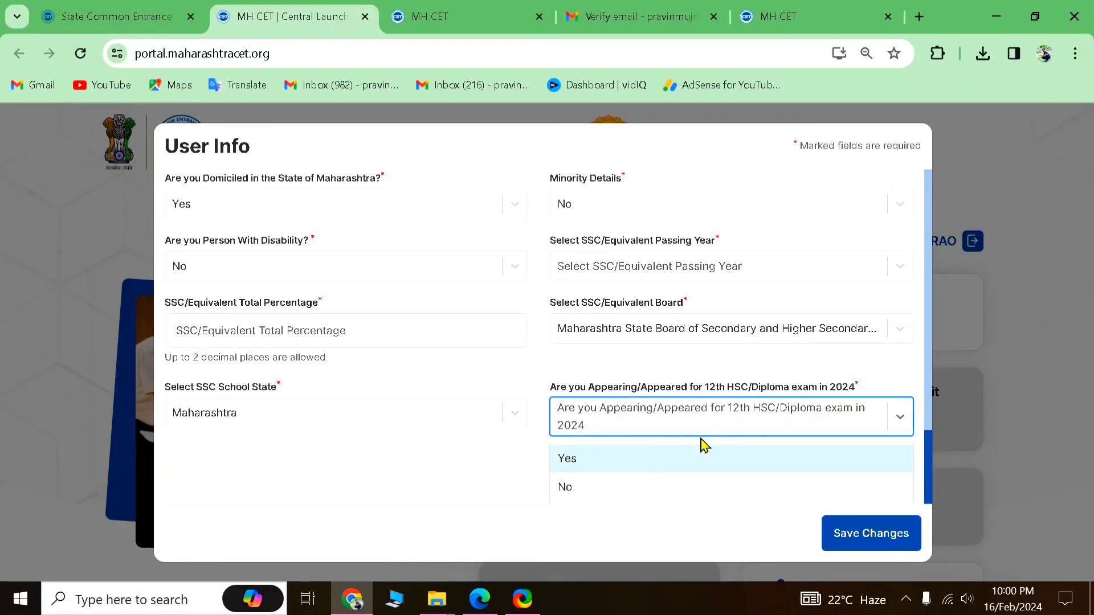
left_click(612, 469)
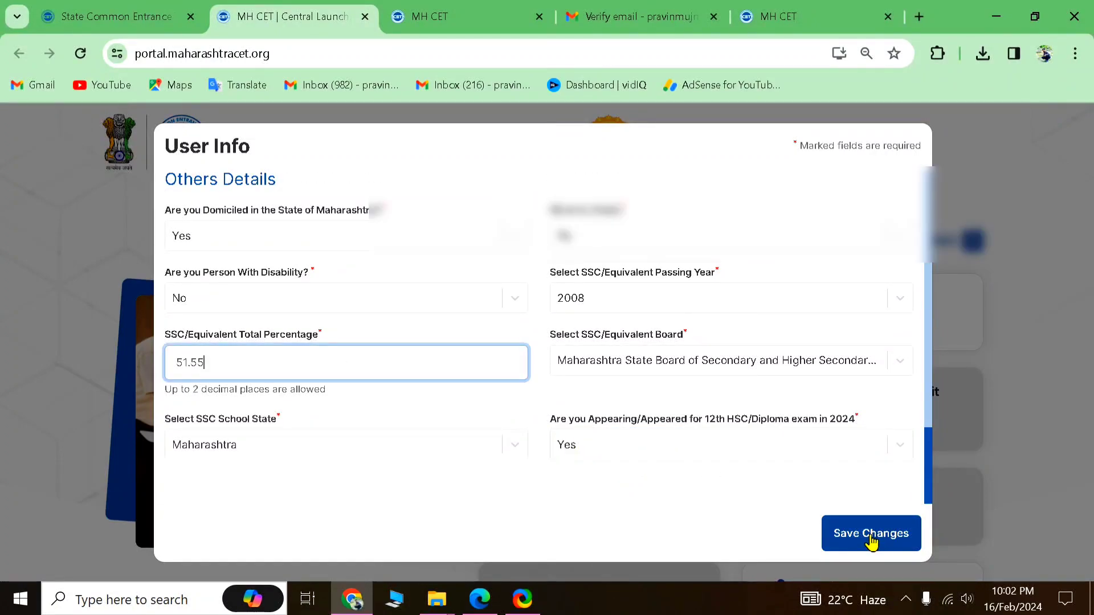
left_click(871, 539)
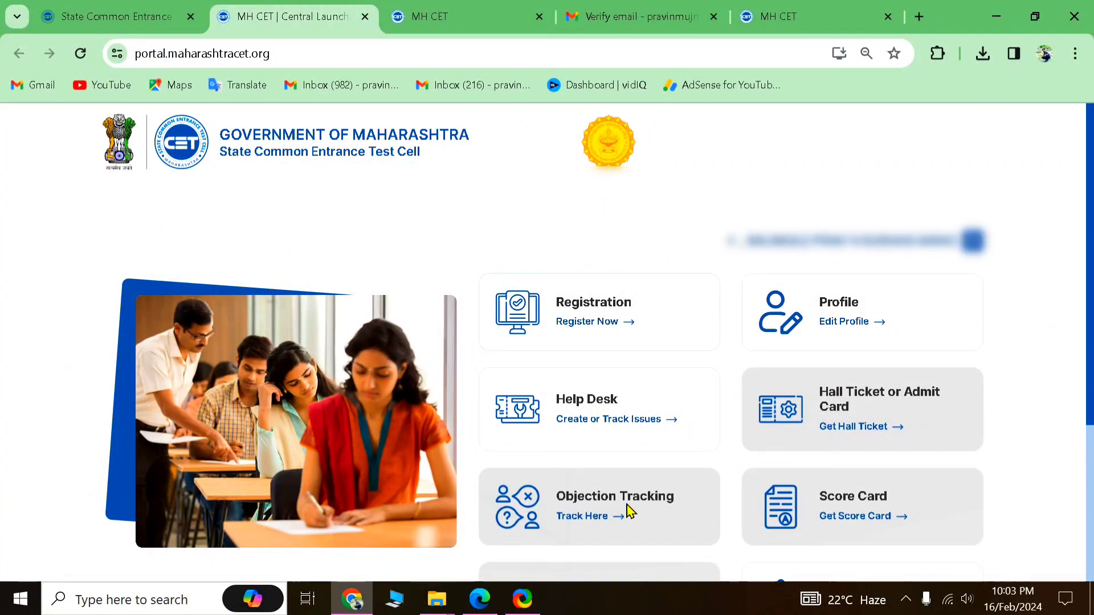
Look over the portal's home page services and open the list of CET exams for registration.
scroll(640, 394, "down", 4)
scroll(904, 369, "up", 4)
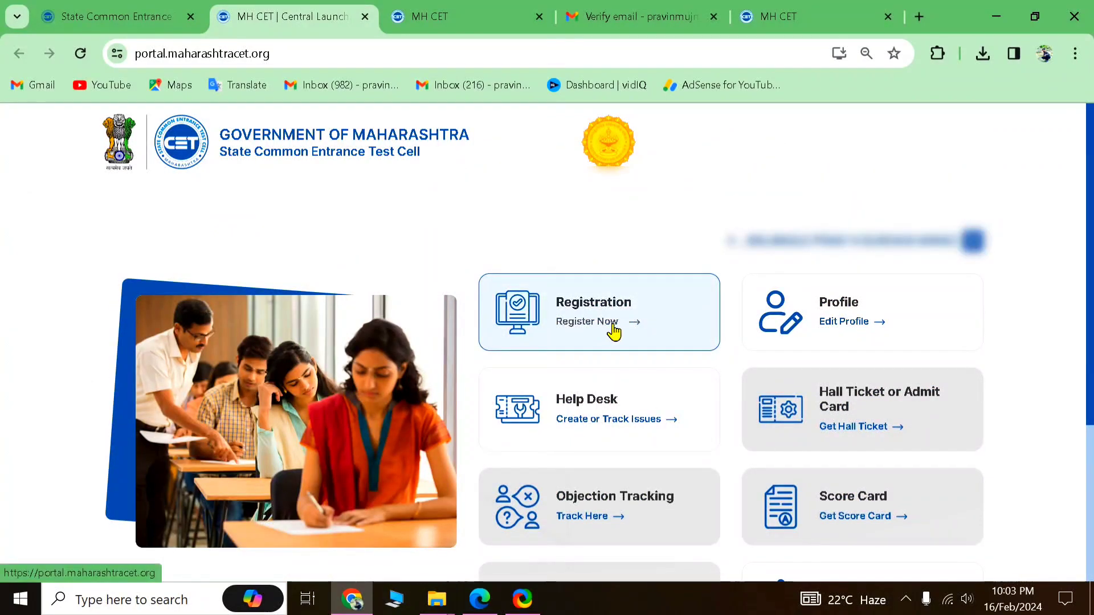
left_click(613, 331)
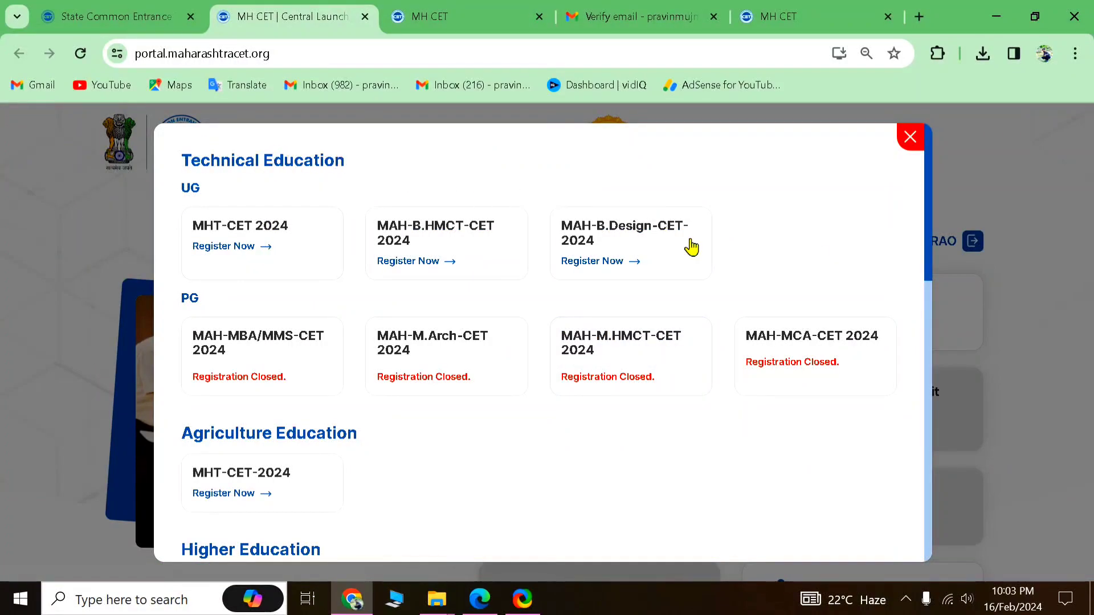
Look over the CET exam list and start registration for MHT-CET 2024 under Technical Education UG.
scroll(663, 219, "down", 9)
scroll(426, 473, "up", 10)
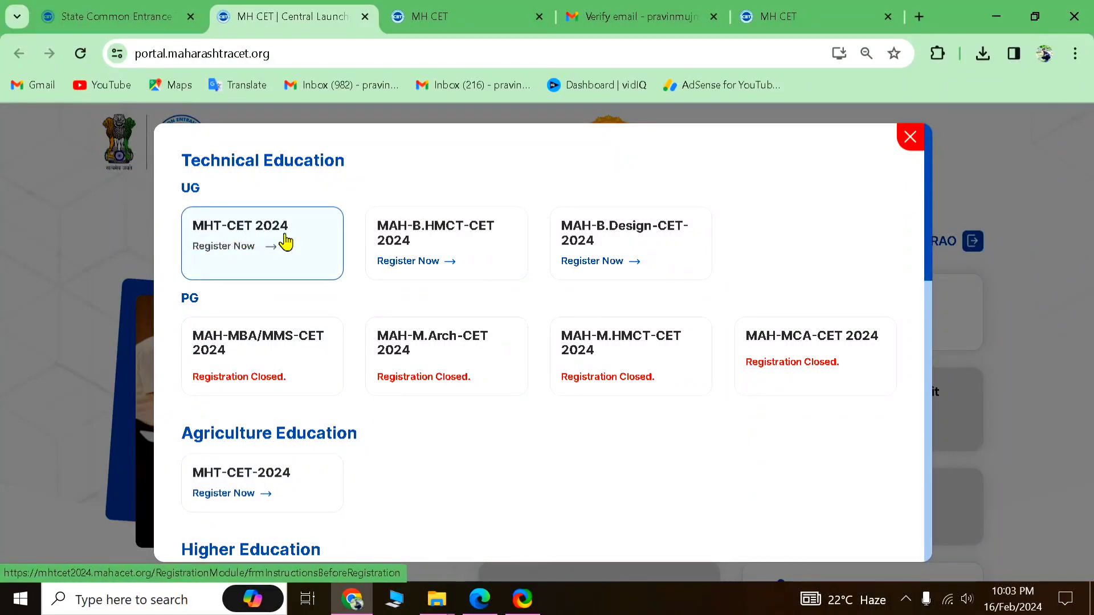
left_click(233, 257)
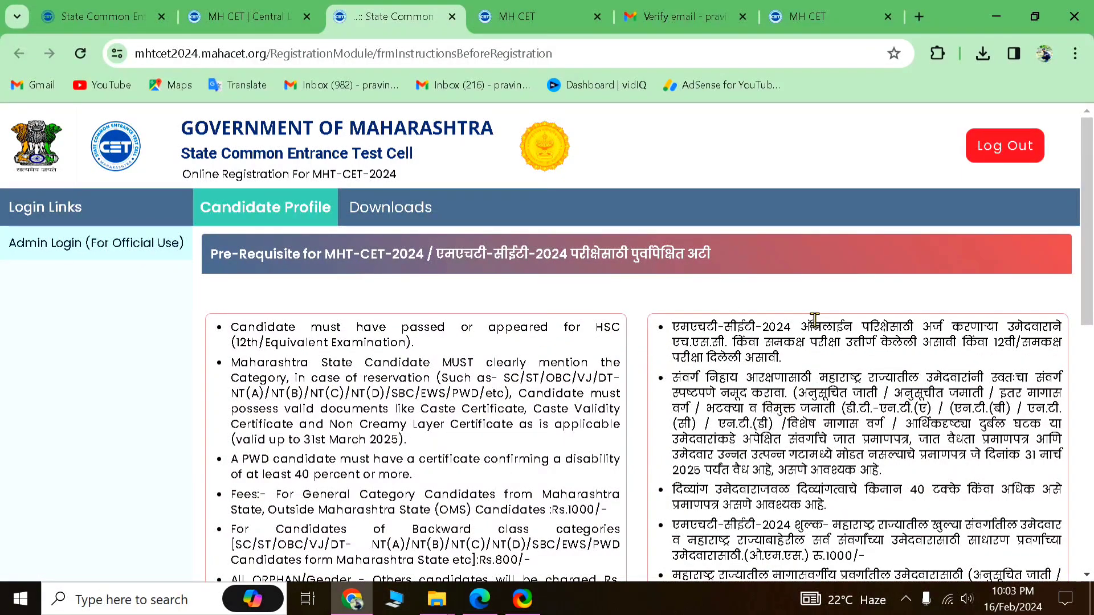
Read the MHT-CET-2024 prerequisites, confirm having read the Information Brochure and instructions, and accept to proceed.
scroll(676, 288, "down", 9)
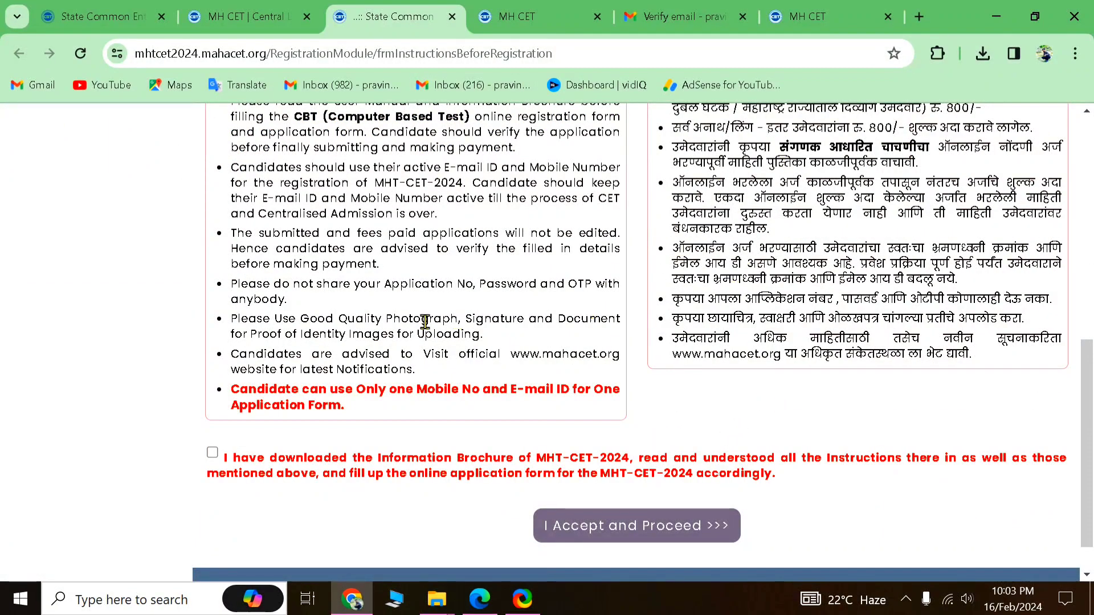
scroll(827, 266, "up", 1)
scroll(914, 265, "down", 2)
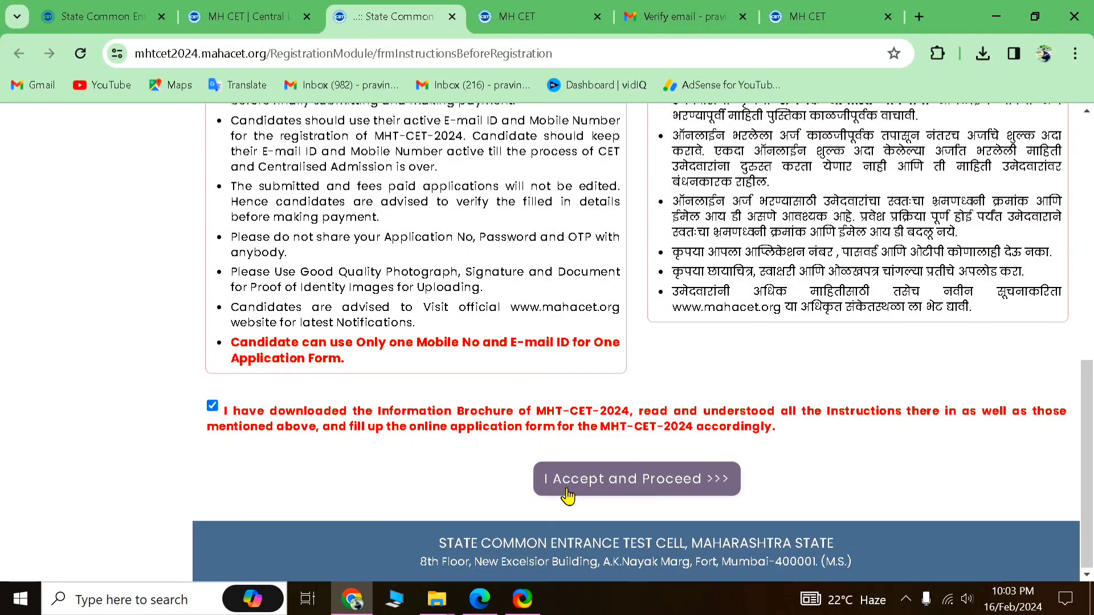
left_click(644, 490)
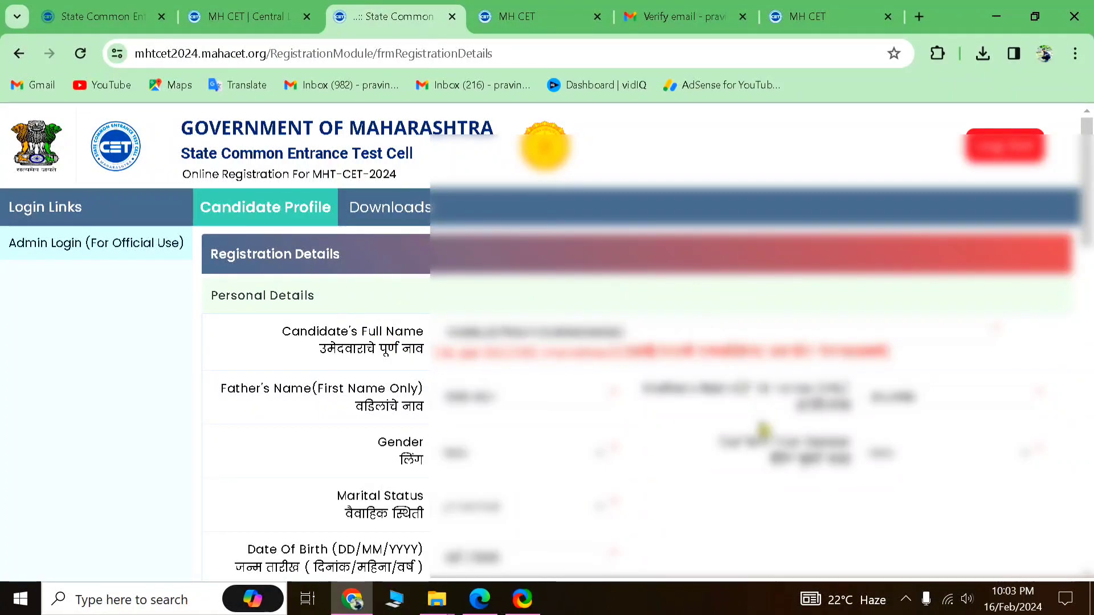
Review the personal, permanent and correspondence address details, enter the security PIN, and save the registration details to proceed.
scroll(615, 484, "down", 3)
scroll(607, 414, "down", 2)
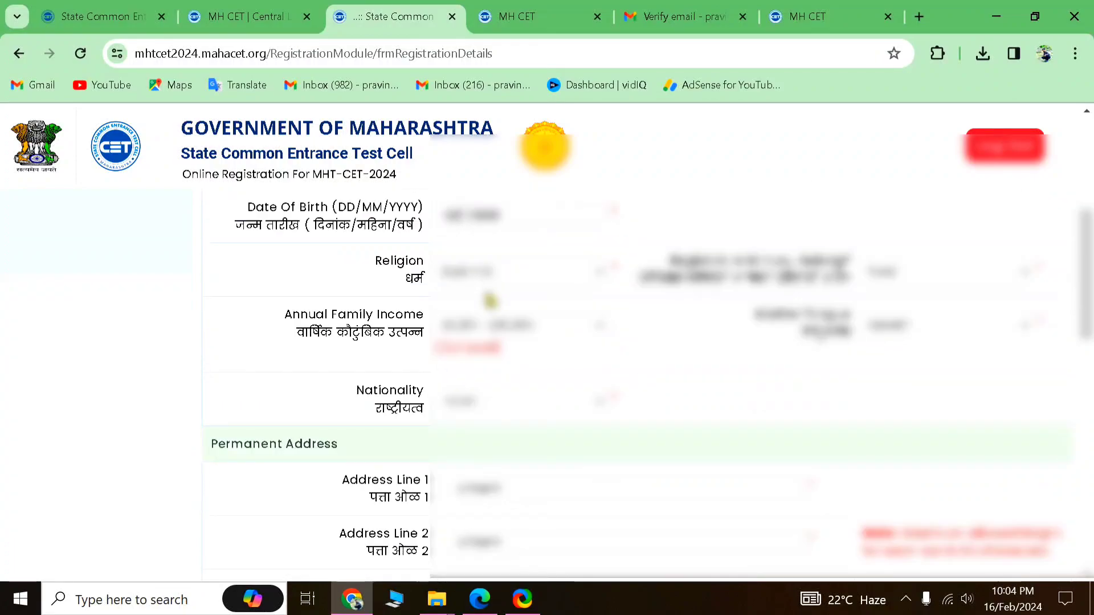
scroll(620, 359, "down", 1)
scroll(619, 359, "down", 6)
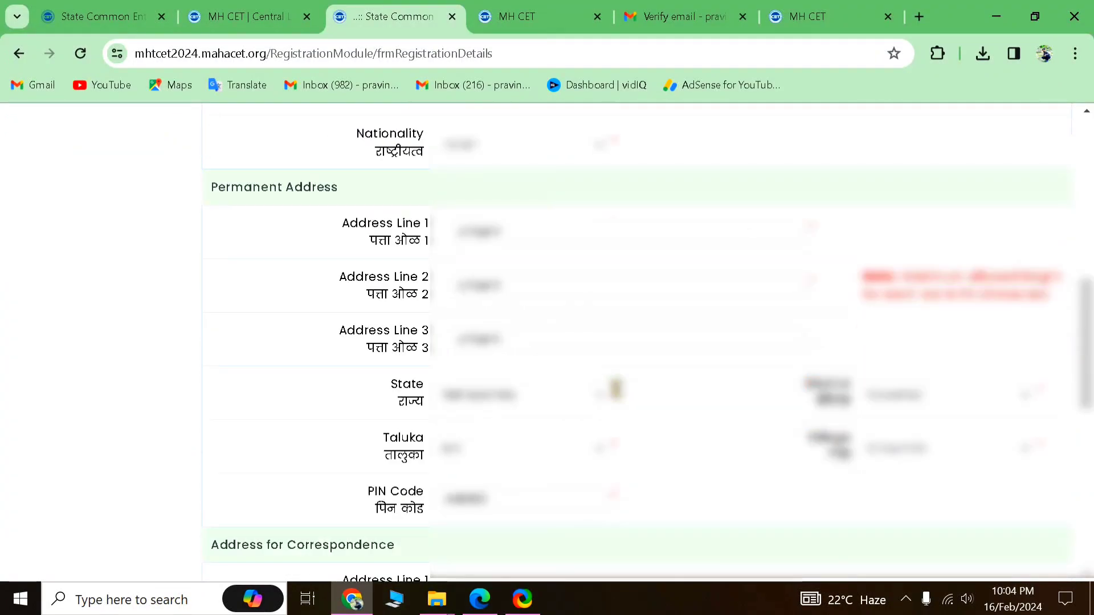
scroll(650, 319, "down", 3)
scroll(660, 274, "down", 2)
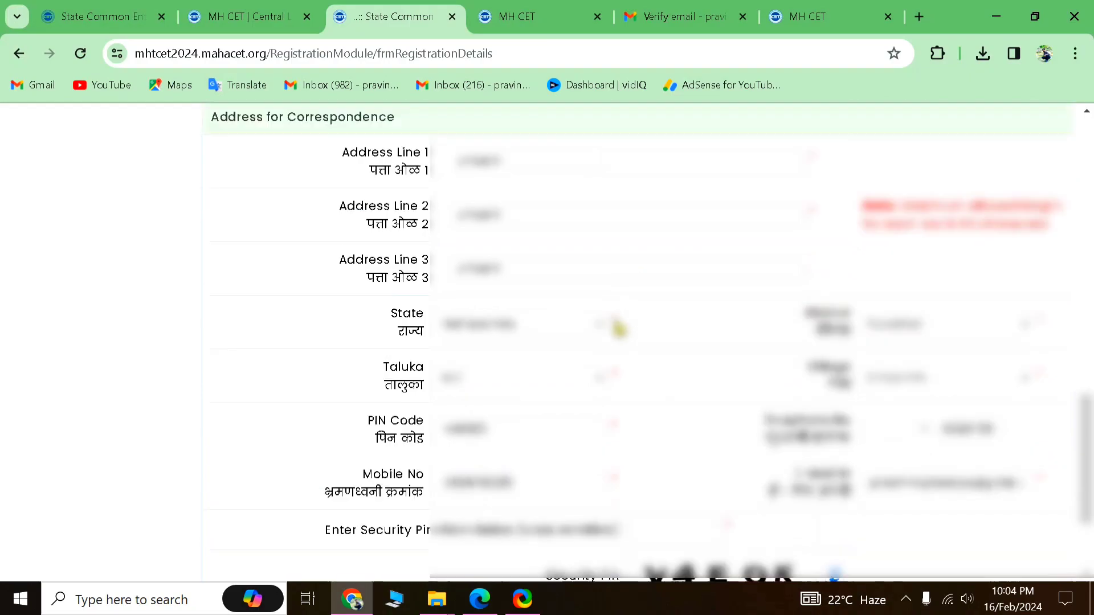
scroll(623, 373, "down", 2)
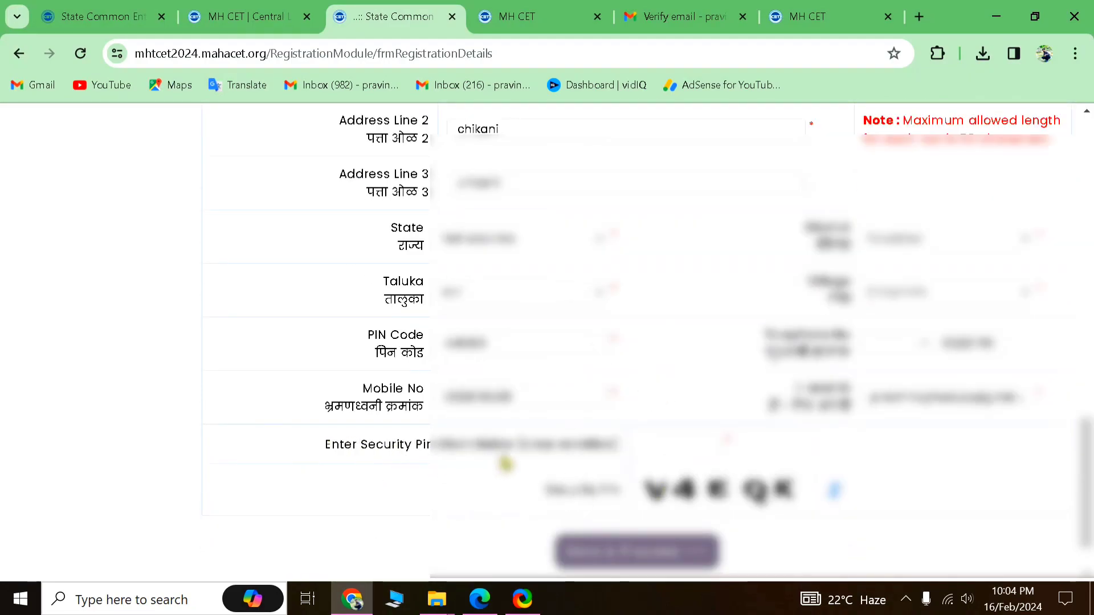
left_click(684, 450)
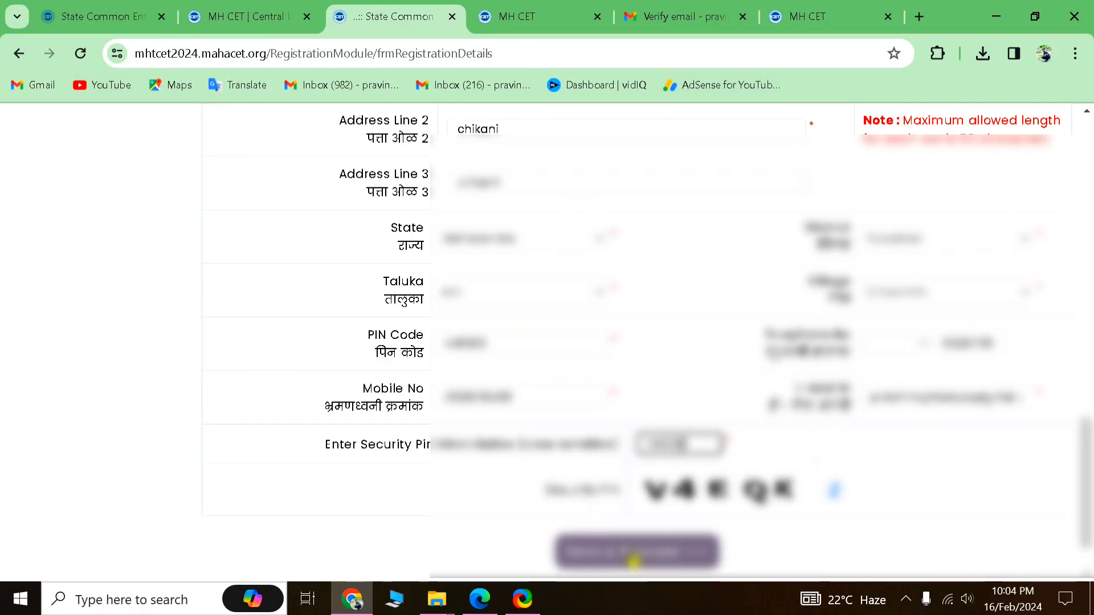
left_click(633, 561)
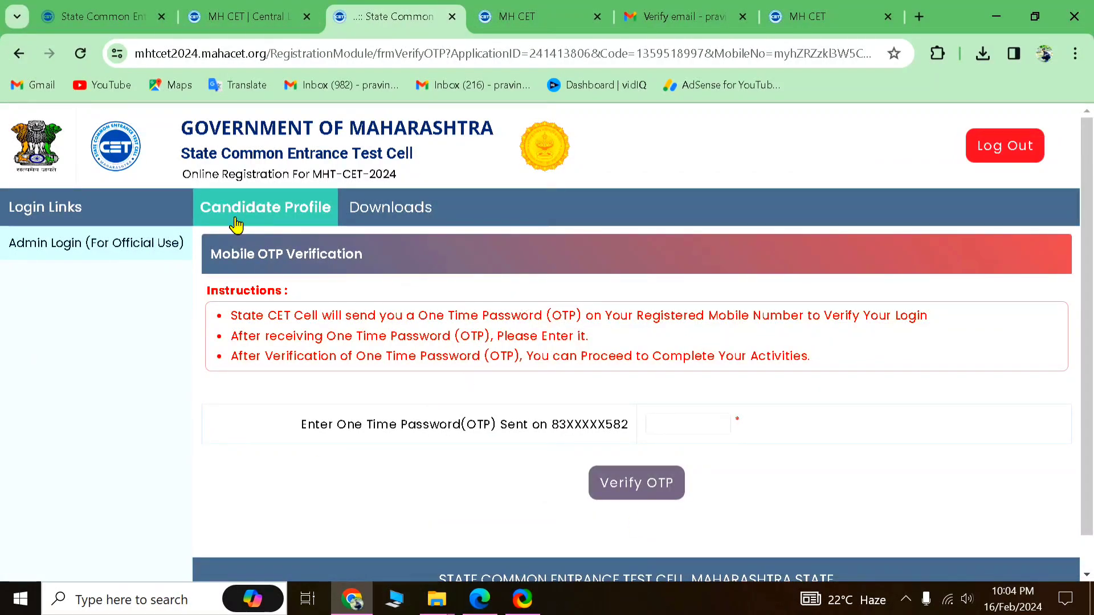
Enter the one-time password sent to the registered mobile number, verify it, and proceed past the post-registration instructions.
left_click(672, 428)
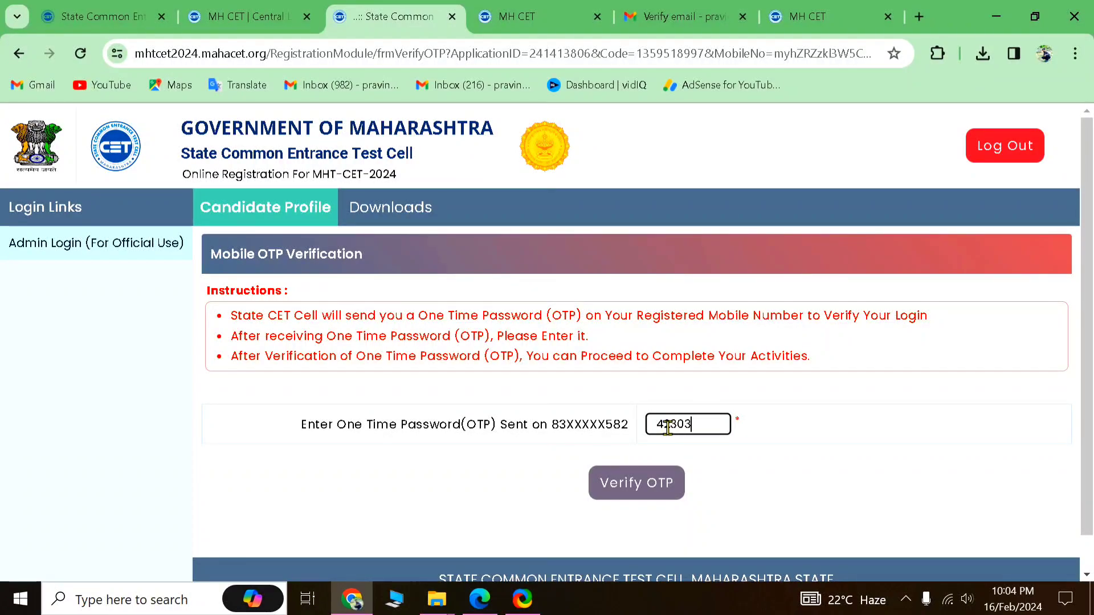
left_click(651, 494)
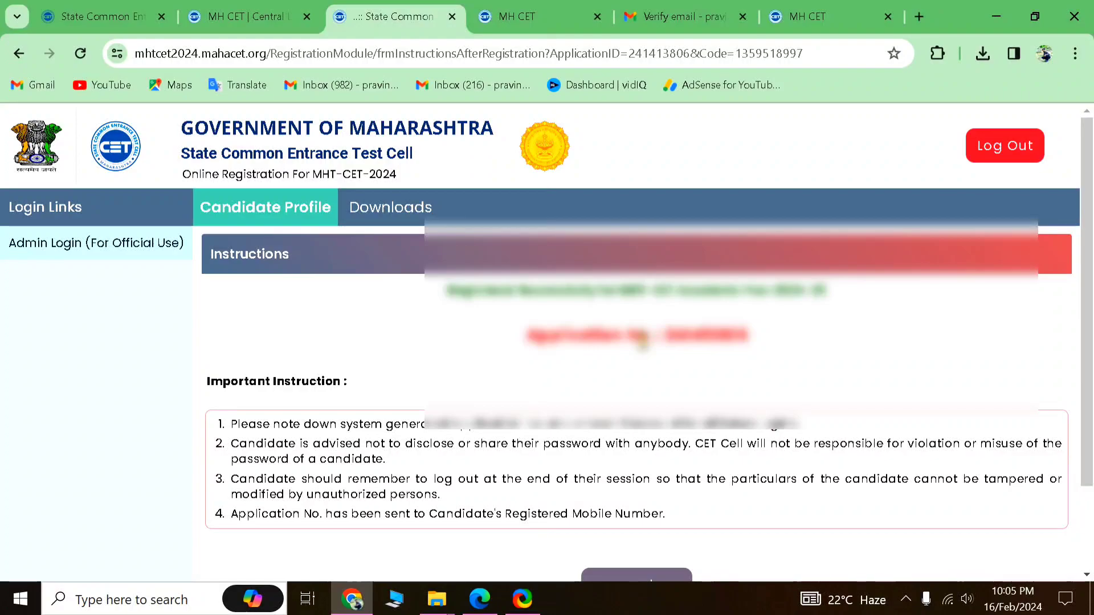
scroll(642, 341, "down", 2)
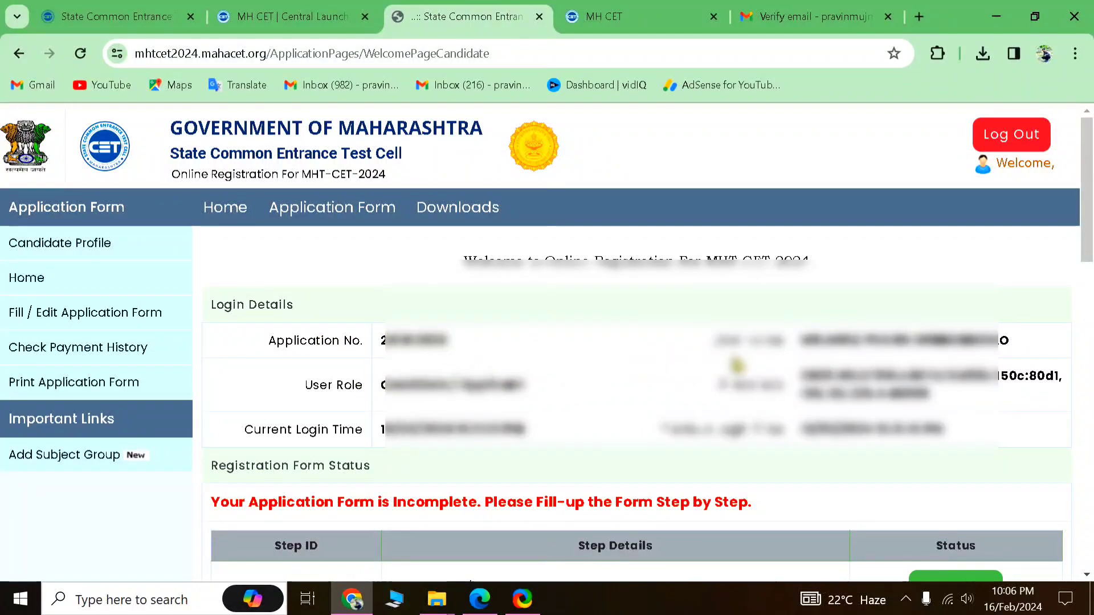
Examine the registration form status and required documents upload status, and open the Domicile and Category Details form.
scroll(715, 393, "down", 1)
scroll(678, 410, "down", 1)
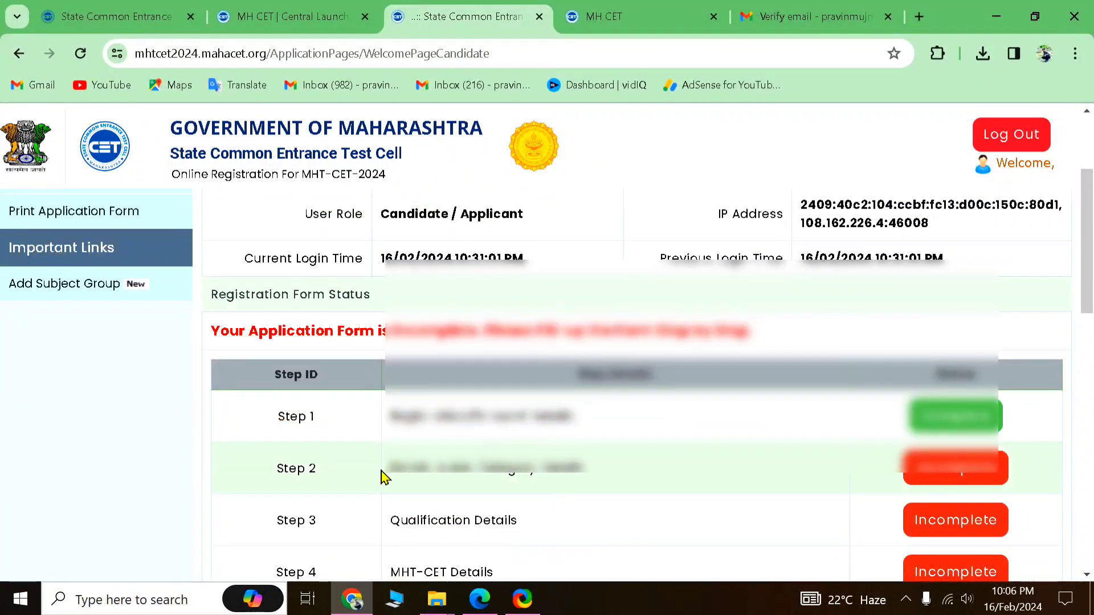
scroll(311, 439, "down", 1)
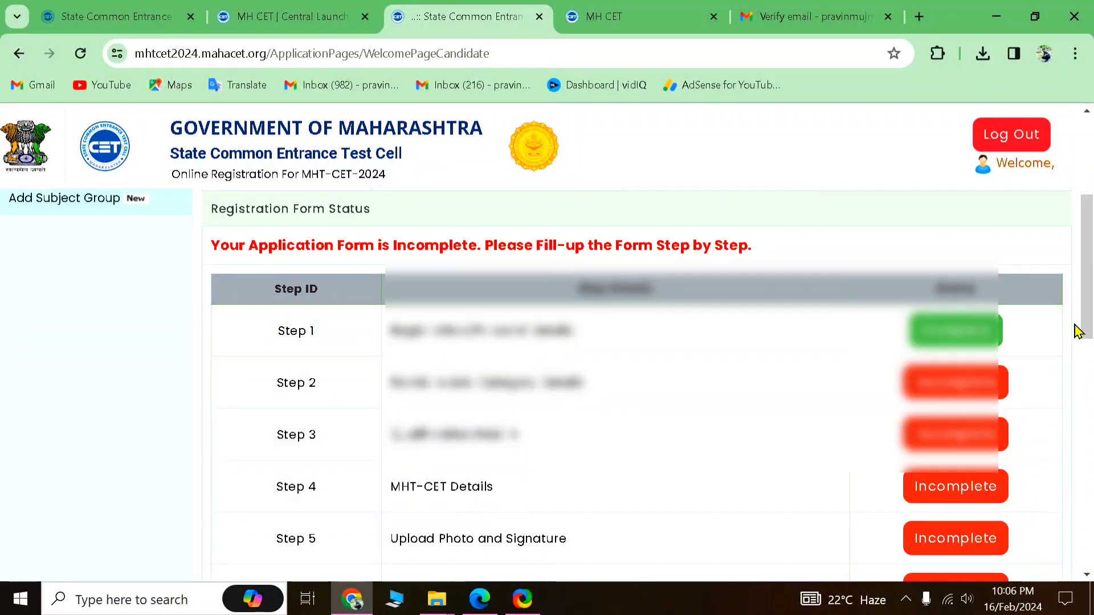
scroll(969, 347, "down", 1)
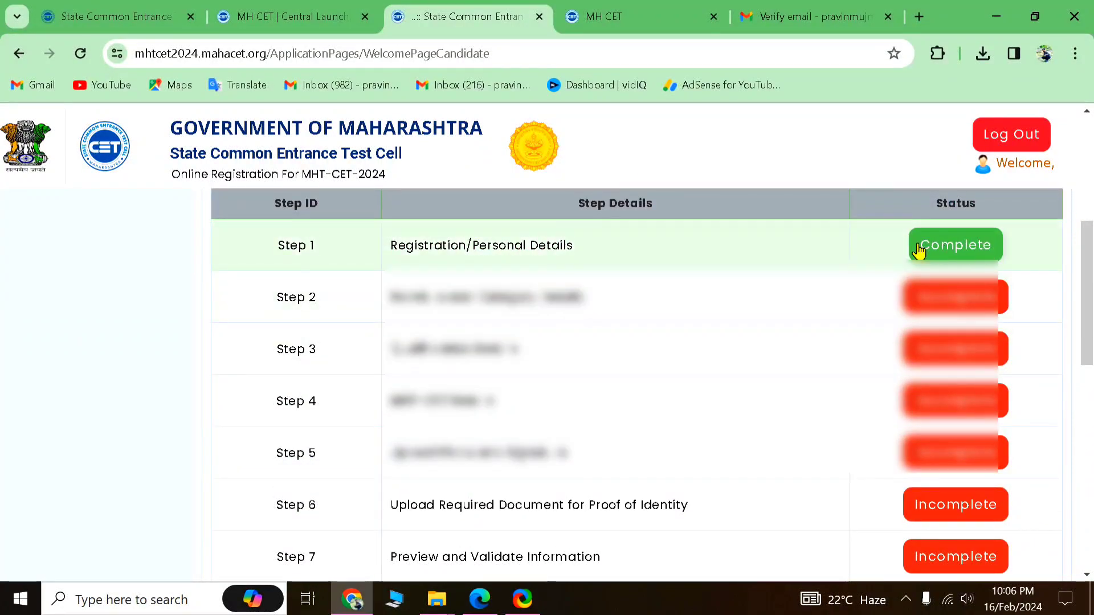
scroll(299, 316, "down", 1)
scroll(359, 481, "down", 2)
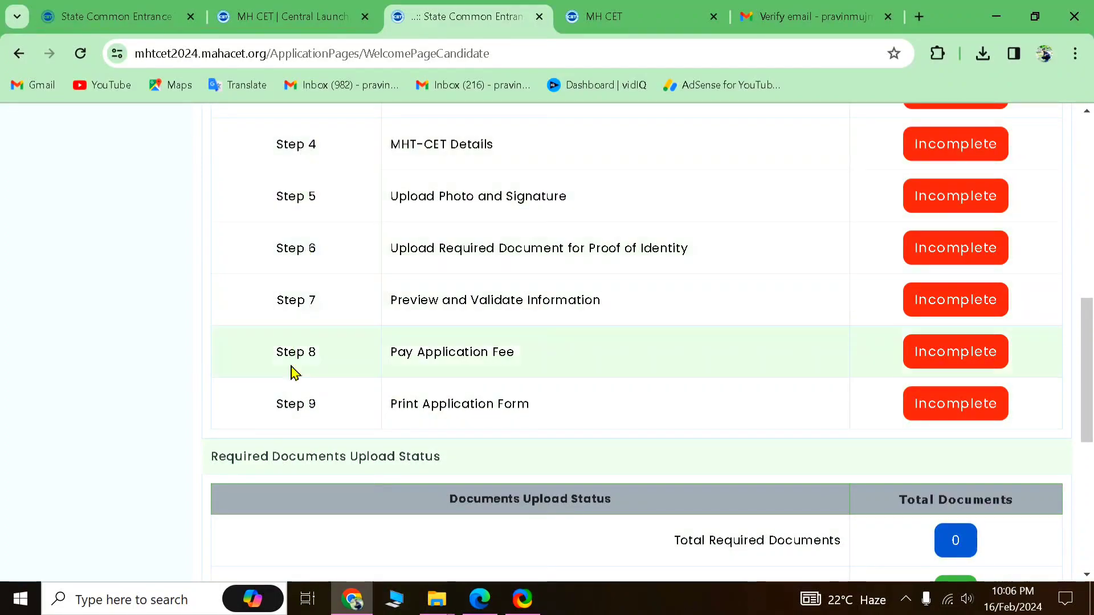
scroll(293, 398, "down", 2)
scroll(359, 293, "up", 3)
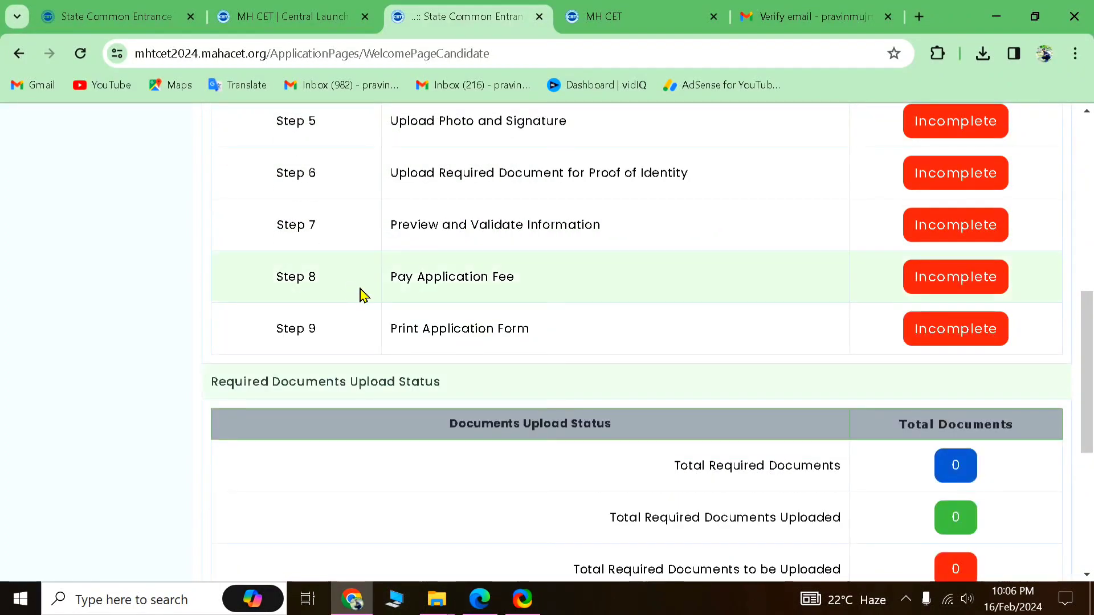
scroll(359, 295, "up", 3)
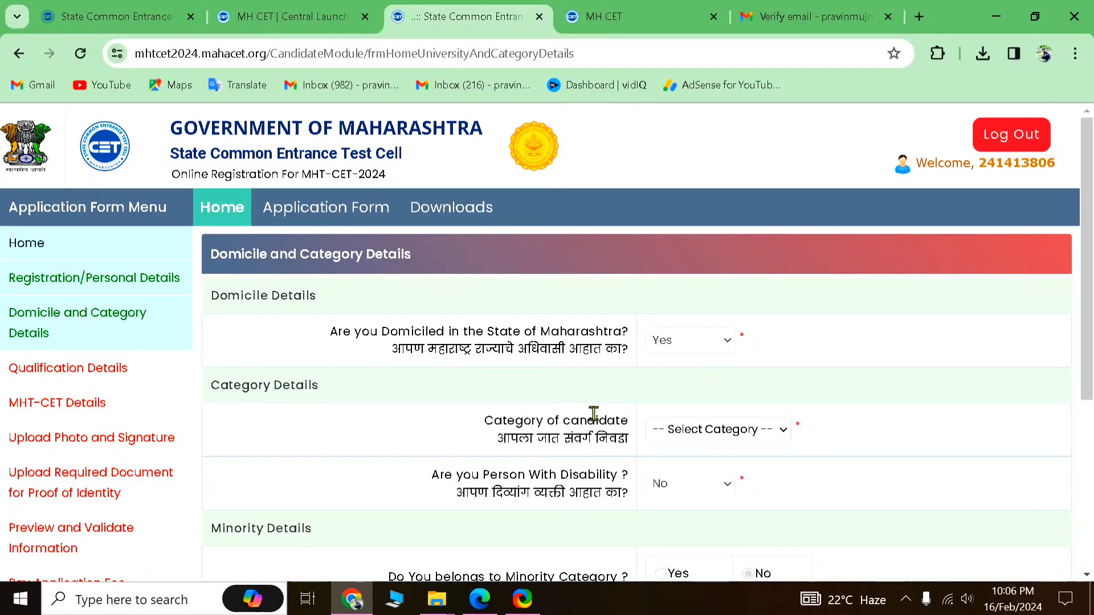
Set the category of candidate to SC in the category details.
scroll(593, 415, "down", 2)
left_click(692, 347)
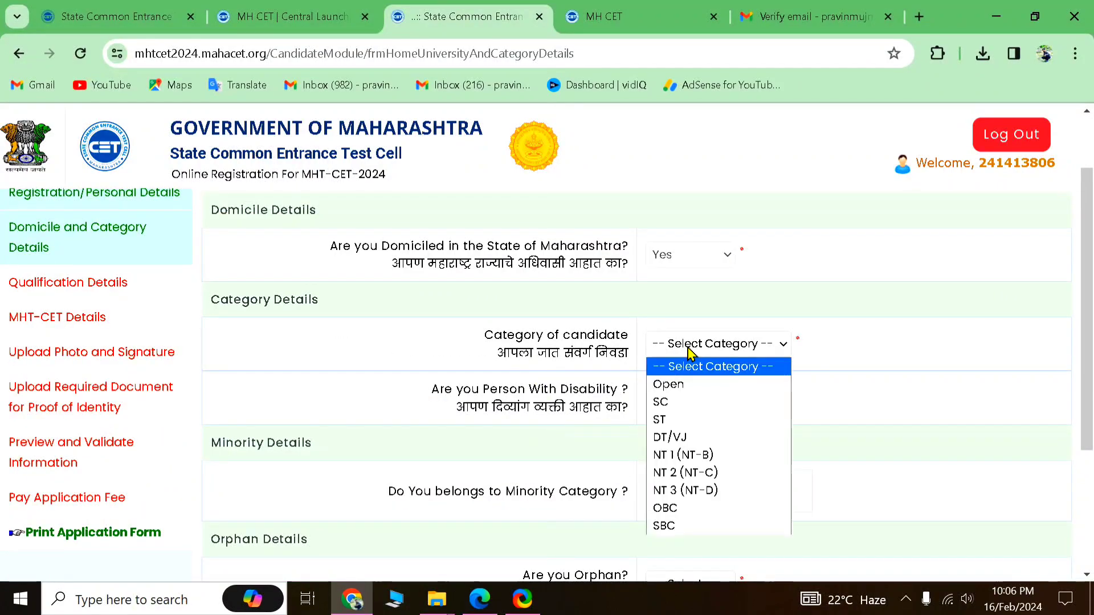
left_click(685, 403)
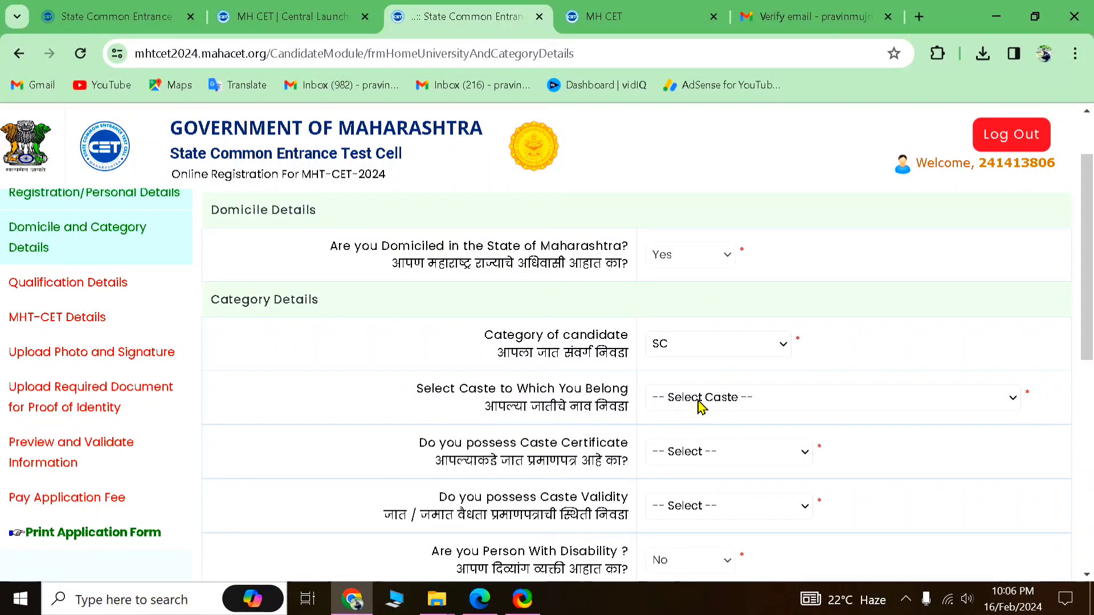
Look through the castes offered for the SC category without choosing one.
left_click(739, 402)
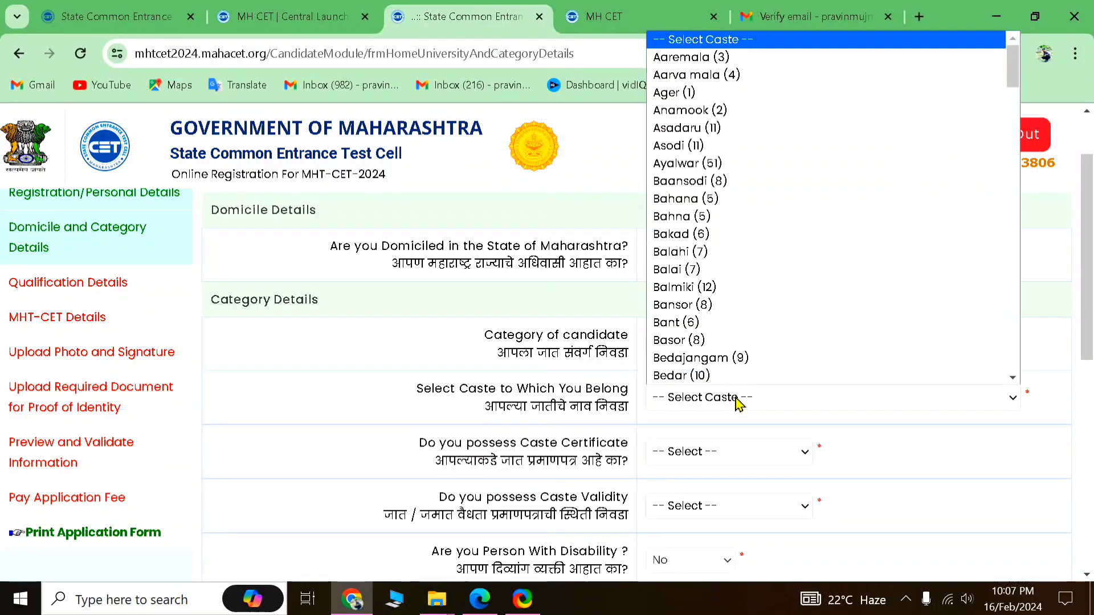
scroll(735, 313, "down", 10)
scroll(752, 228, "up", 10)
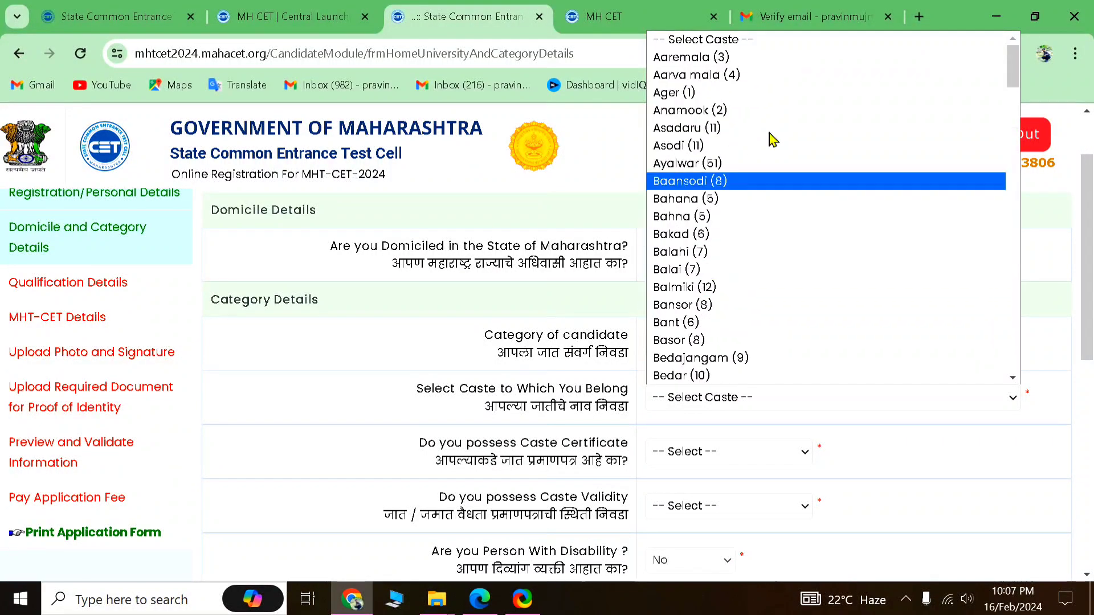
scroll(756, 220, "down", 8)
left_click(735, 433)
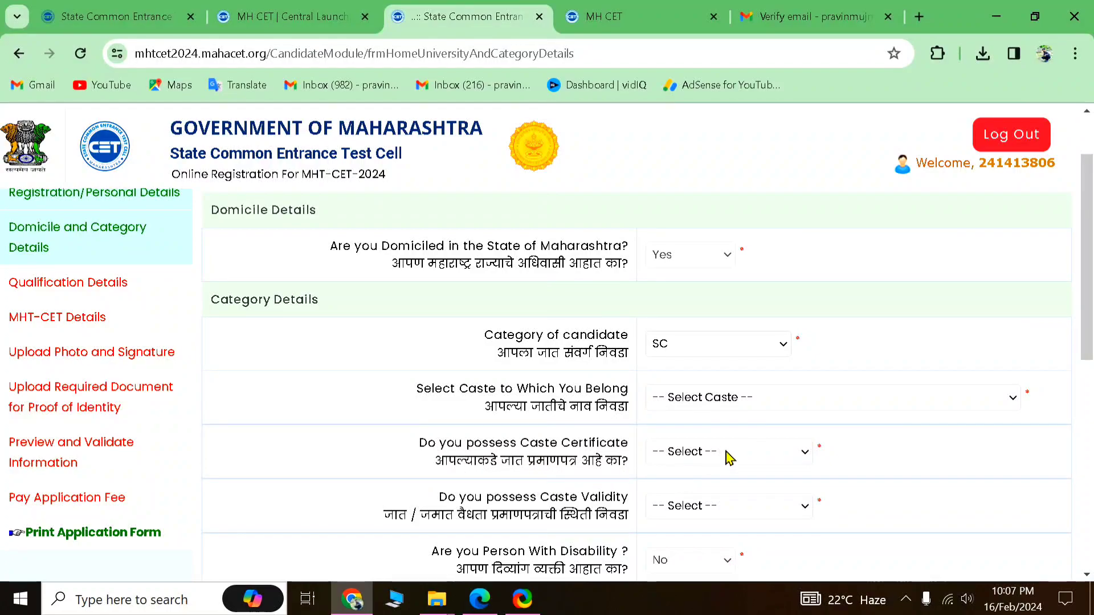
Look through the available answers for possessing a Caste Certificate and Caste Validity, leaving both unselected.
left_click(755, 453)
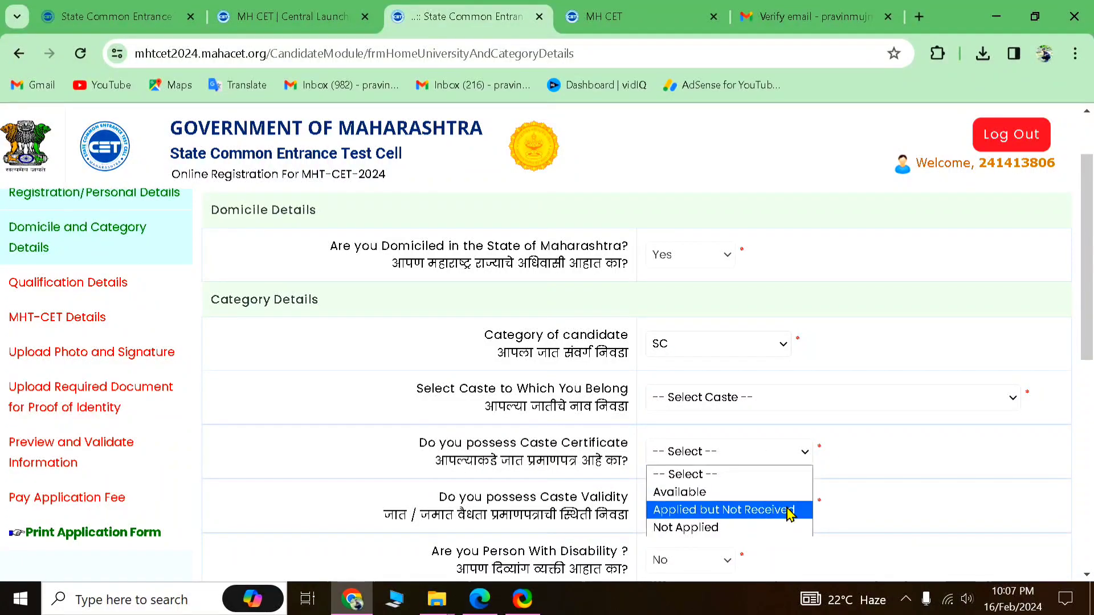
scroll(848, 487, "down", 3)
left_click(710, 283)
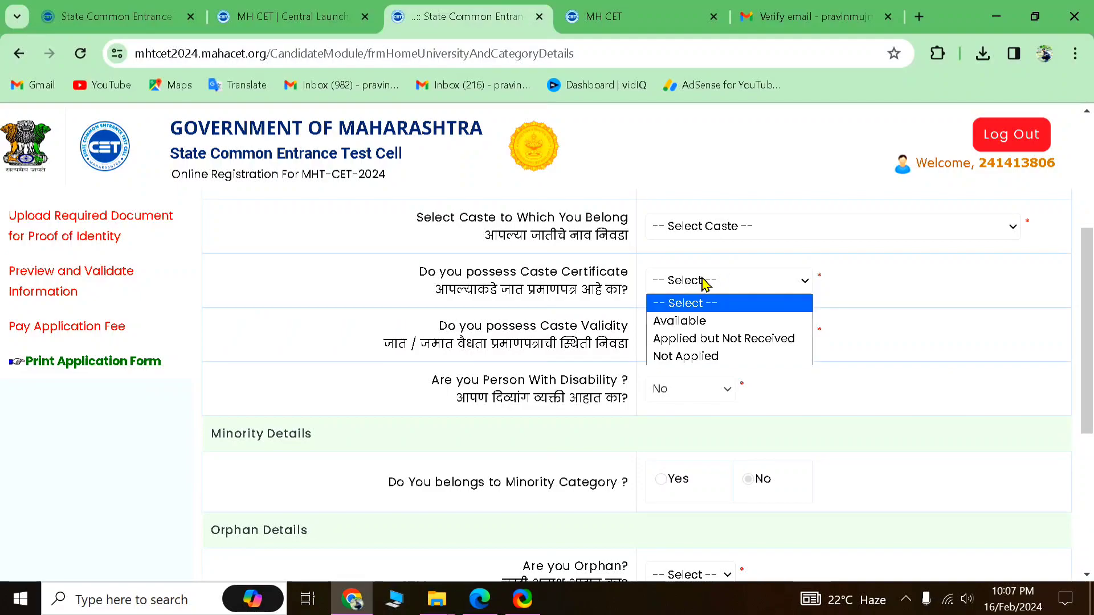
left_click(517, 349)
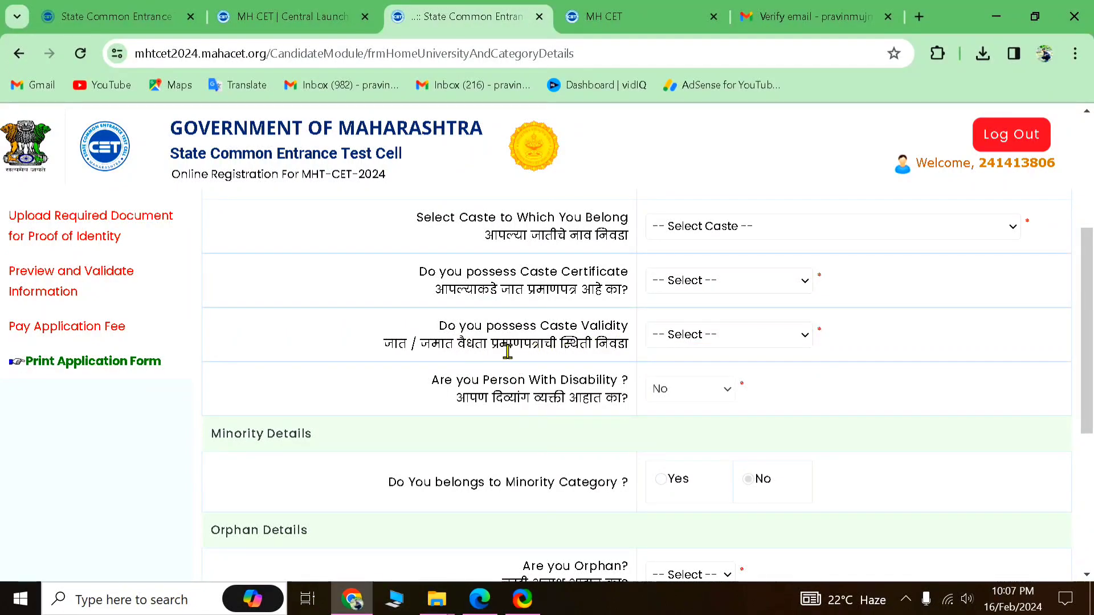
left_click(709, 343)
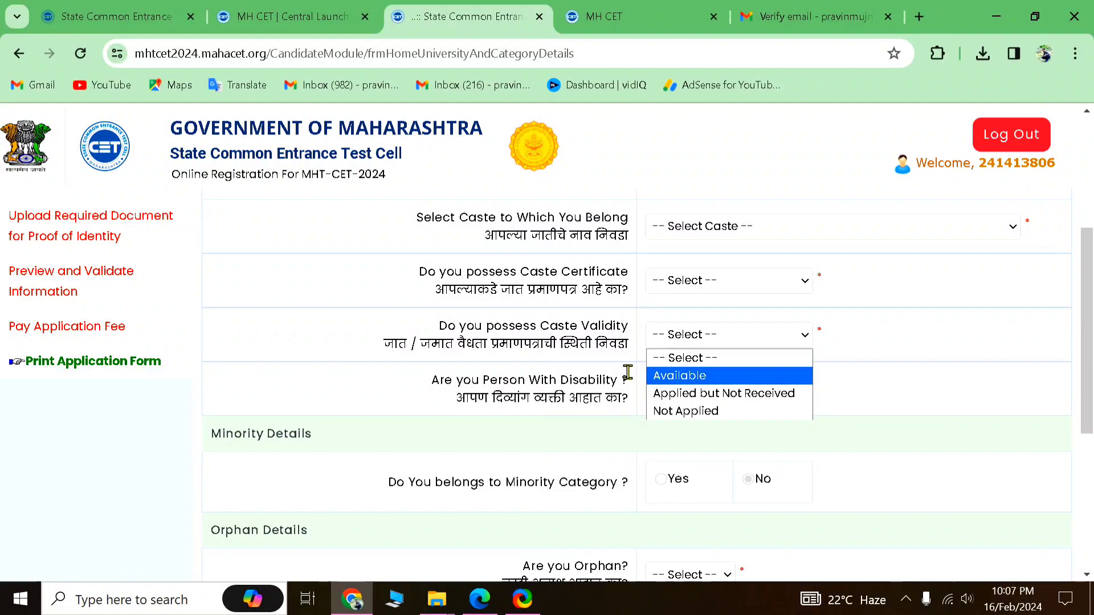
scroll(614, 478, "down", 1)
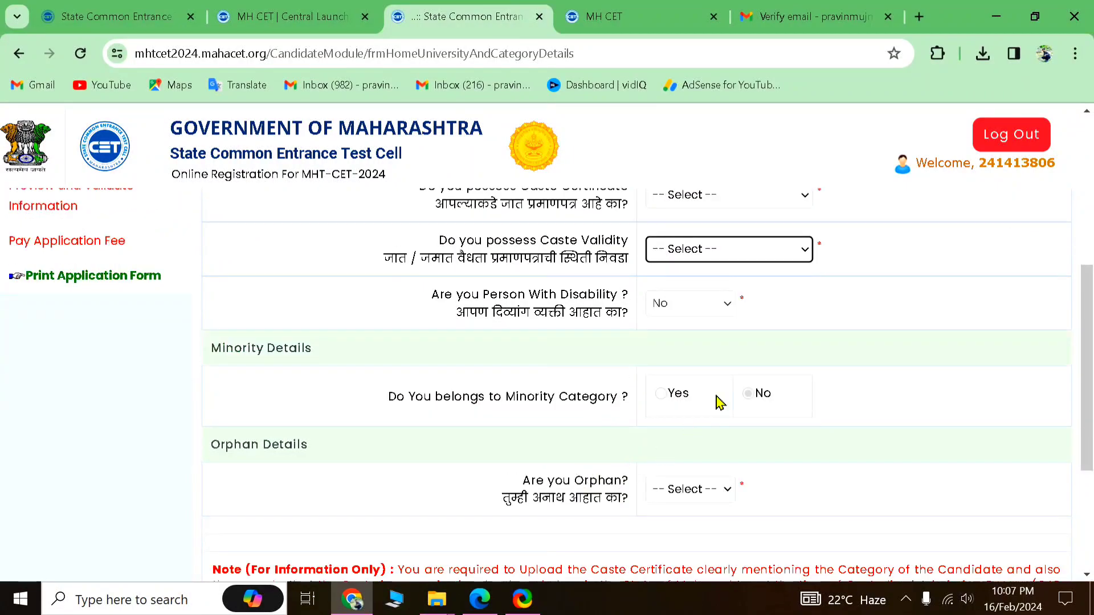
Answer No to belonging to a minority category and No to being an orphan.
left_click(758, 401)
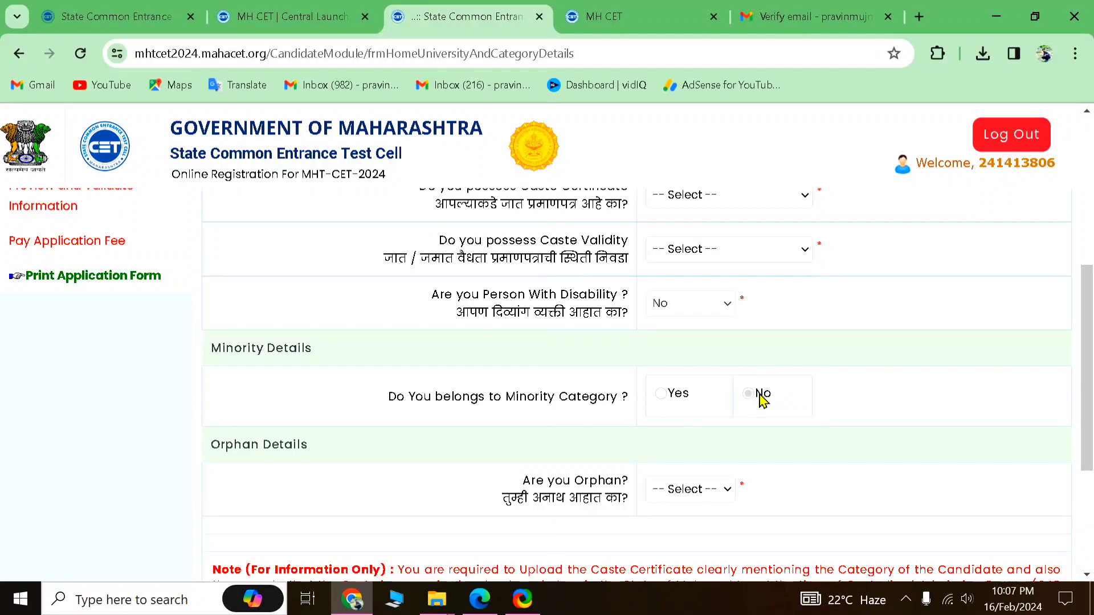
scroll(683, 452, "down", 1)
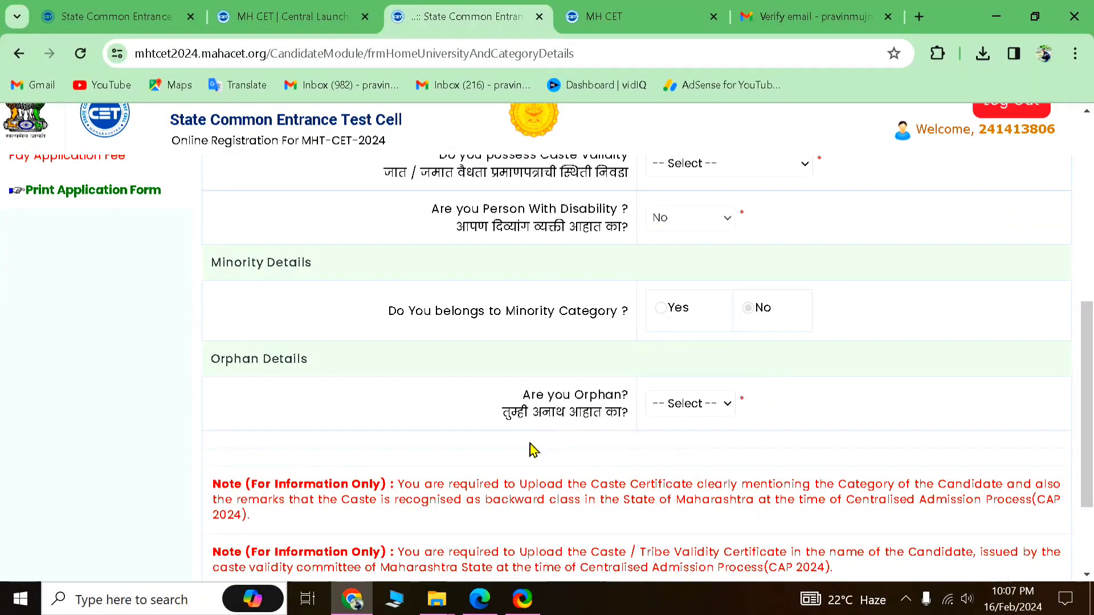
left_click(712, 406)
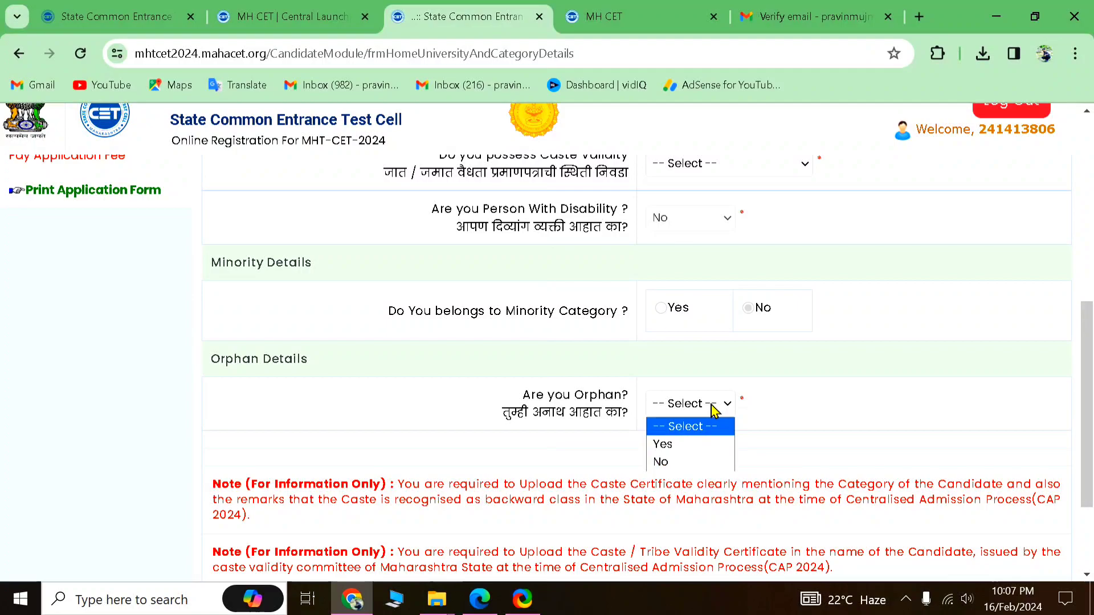
left_click(660, 462)
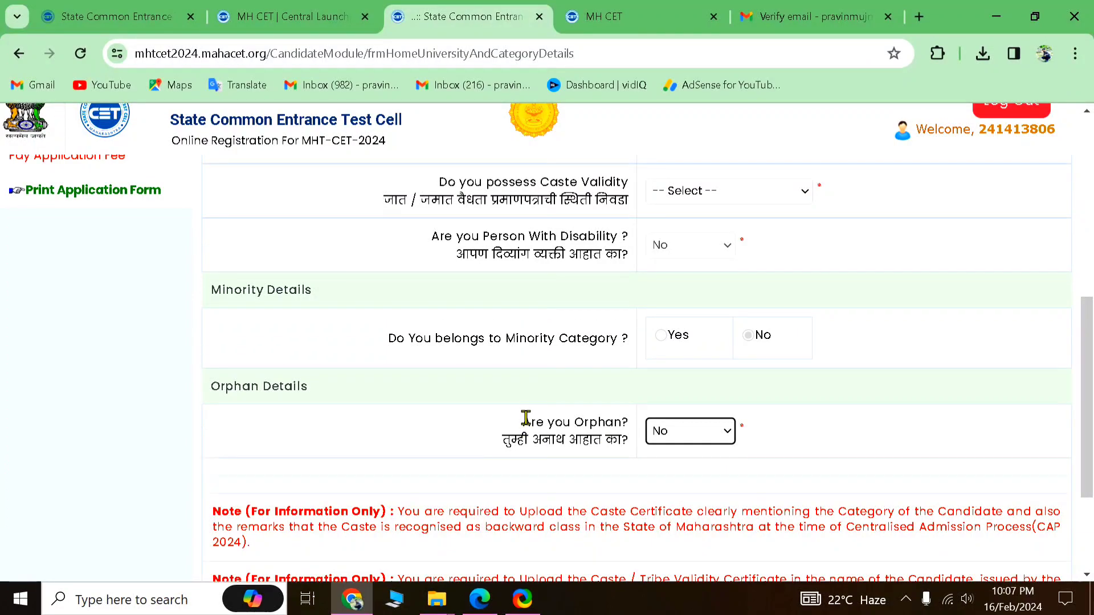
scroll(684, 433, "down", 2)
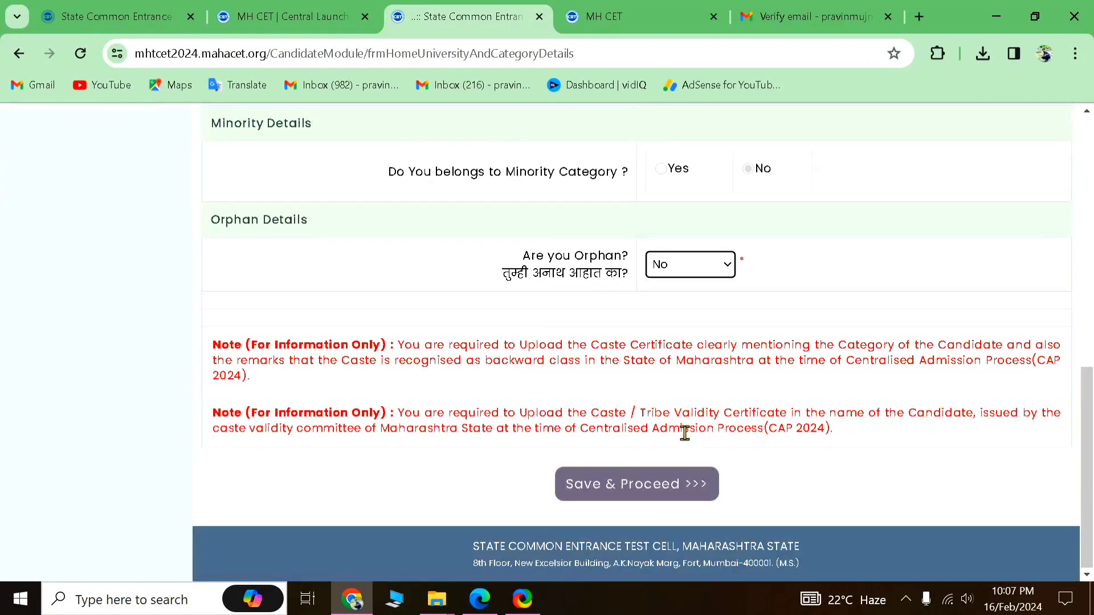
Save the domicile and category details, and review the filled-in SSC and HSC entries in the qualification details.
left_click(640, 483)
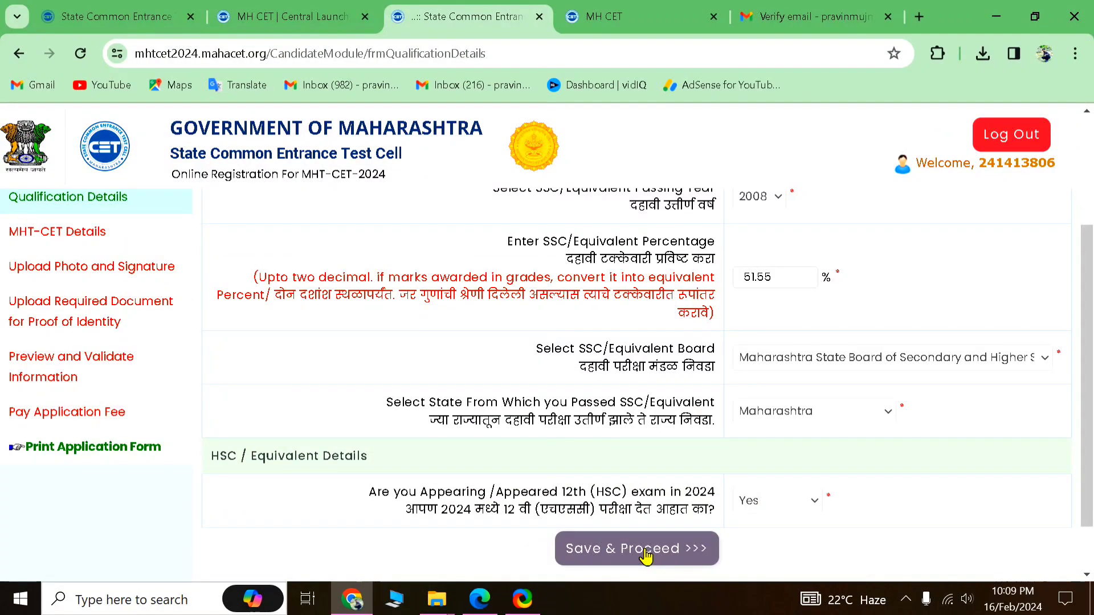
scroll(645, 556, "down", 1)
scroll(648, 556, "up", 1)
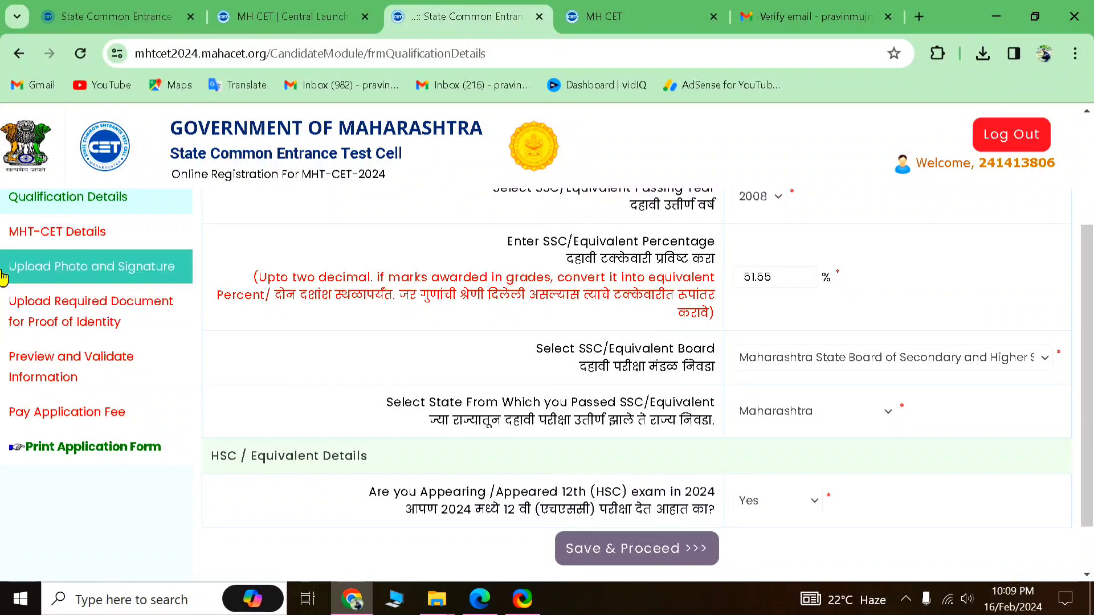
scroll(144, 307, "up", 3)
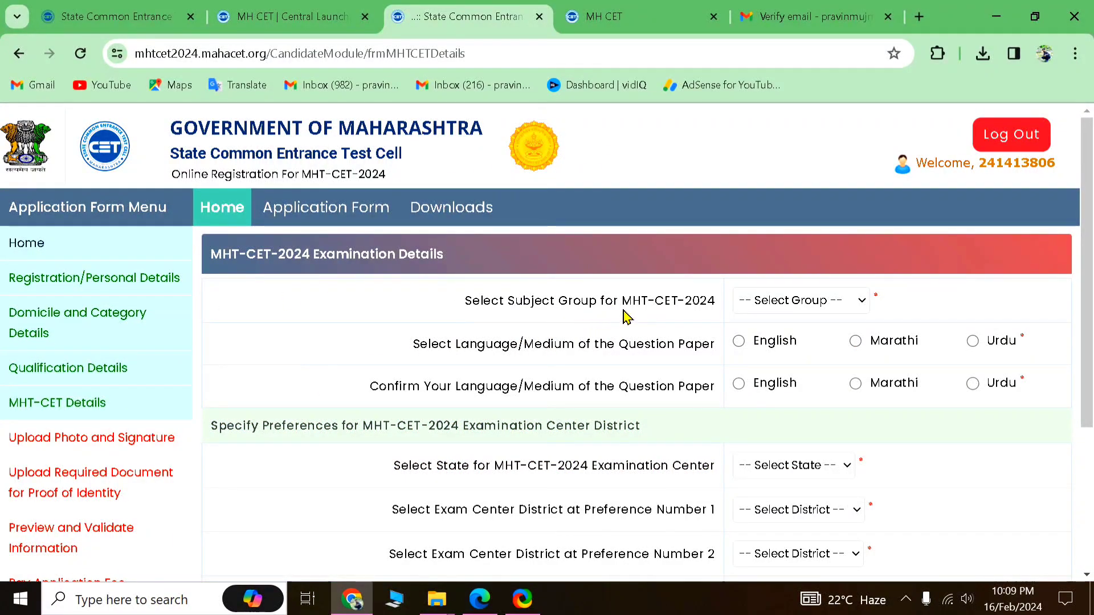
Set the MHT-CET-2024 subject group to Both(PCM and PCB) and choose Marathi as the question paper language, including its confirmation.
left_click(813, 308)
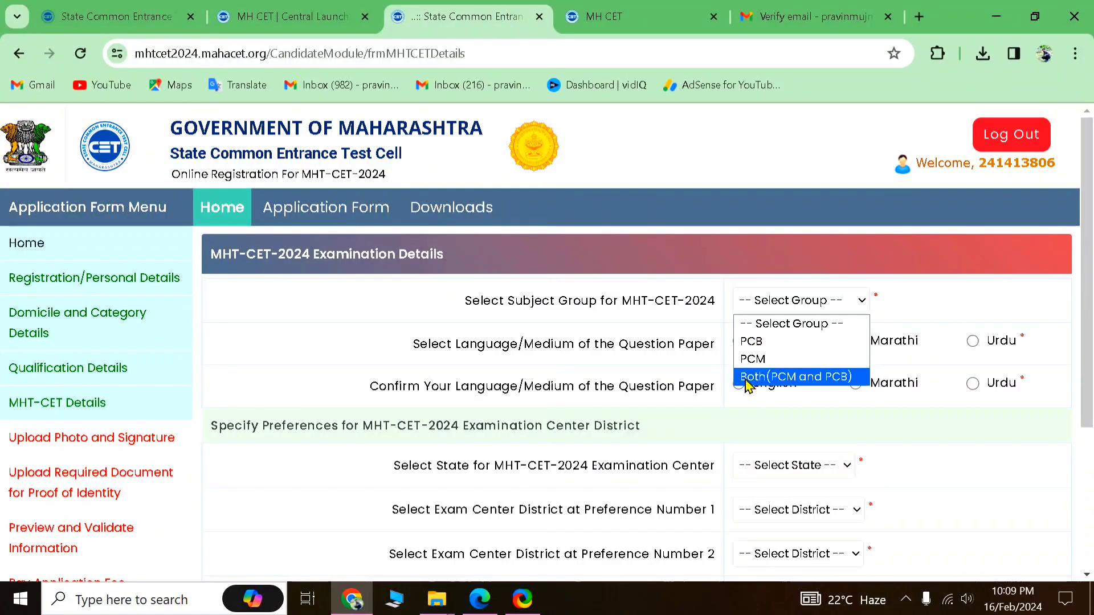
left_click(859, 299)
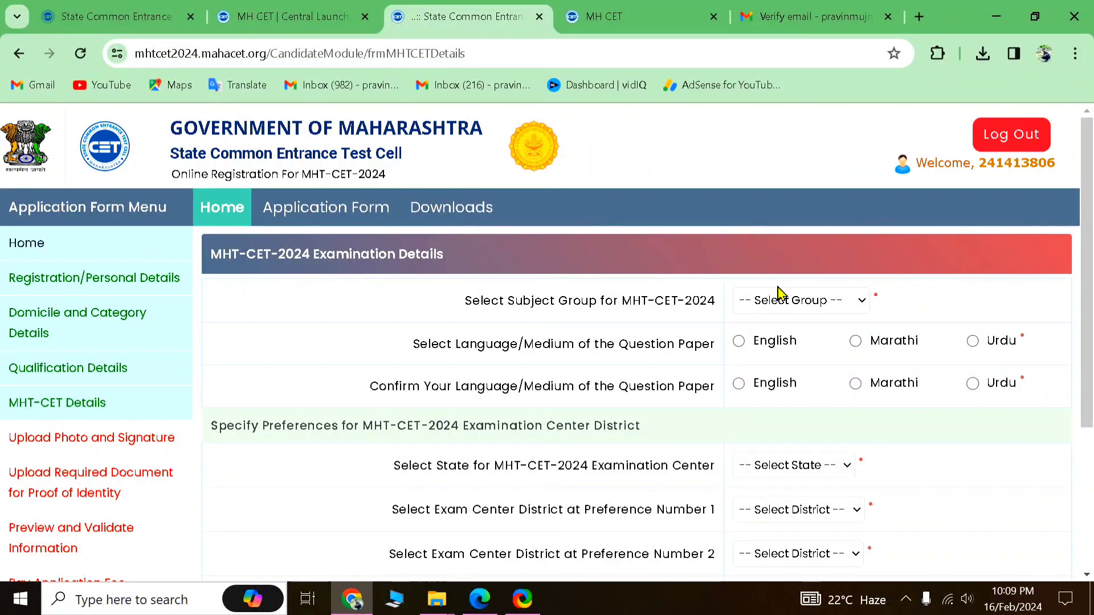
left_click(830, 311)
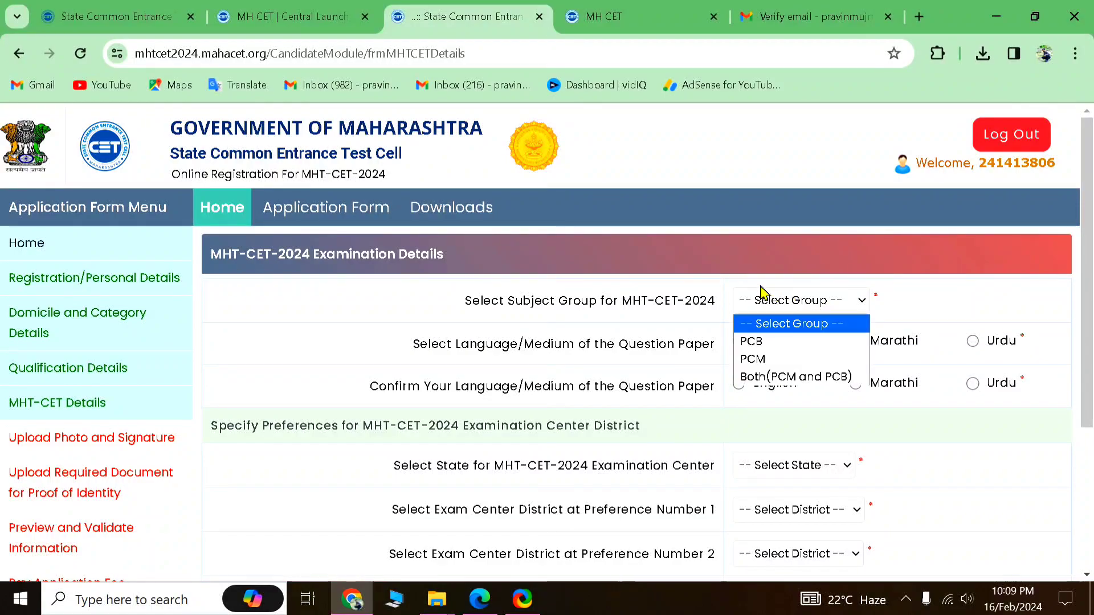
left_click(770, 378)
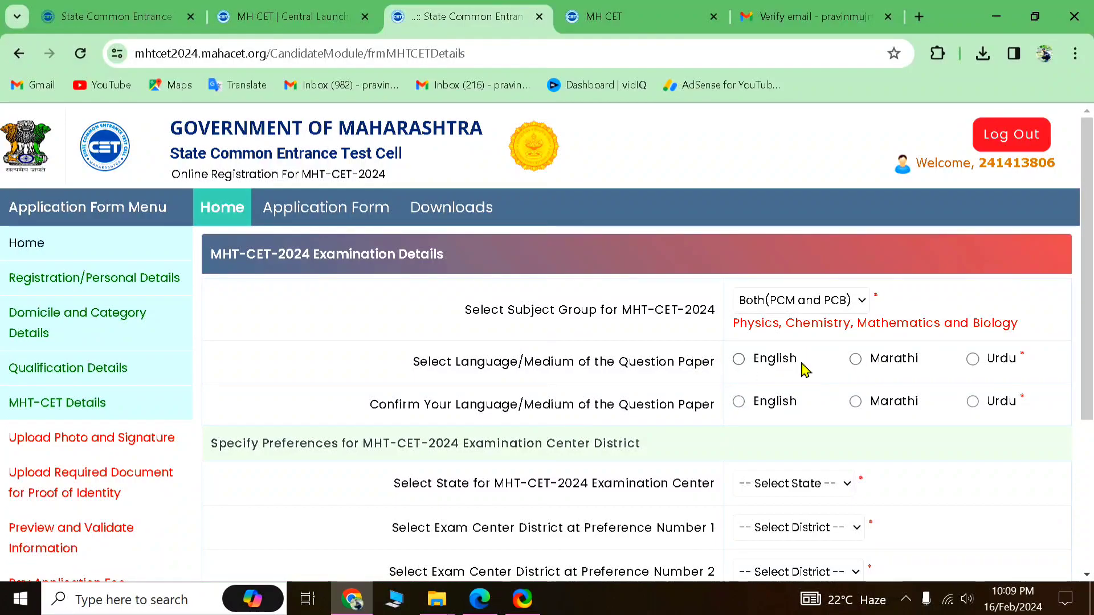
left_click(856, 359)
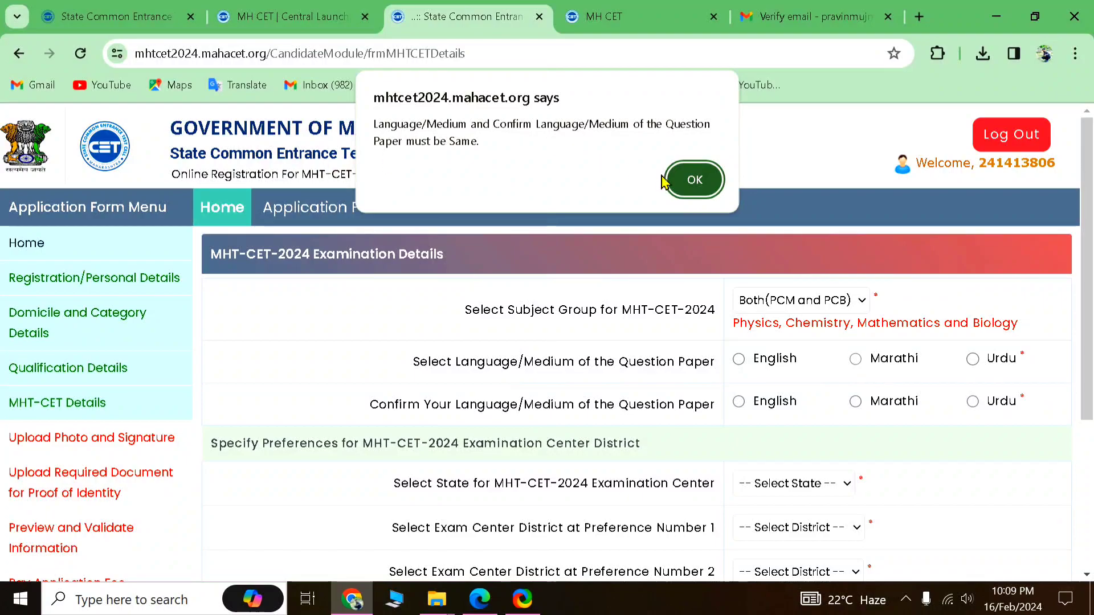
left_click(700, 182)
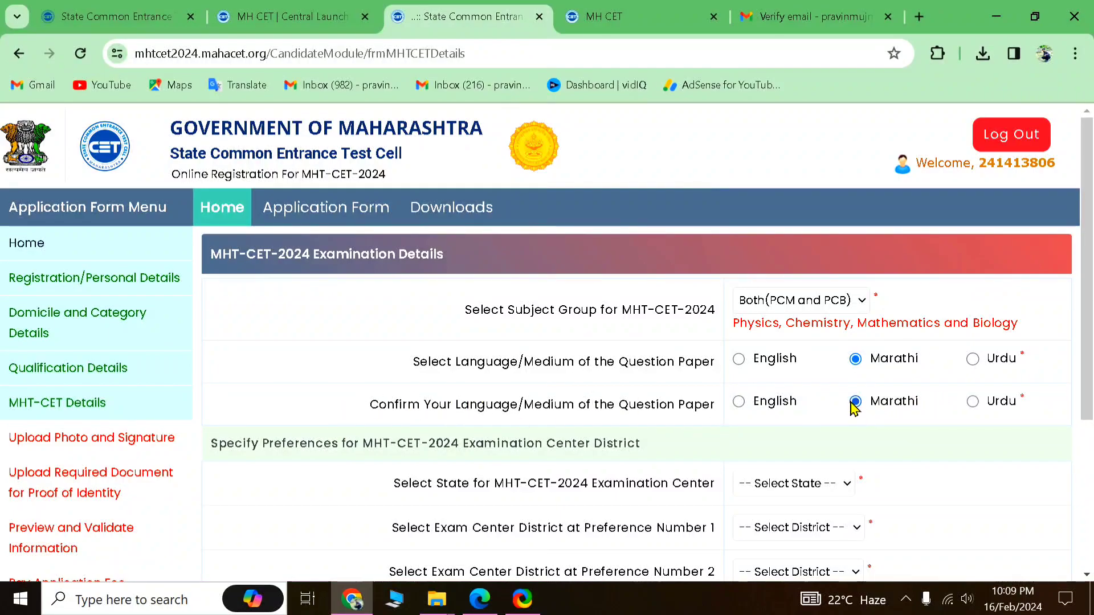
Set the examination center state to Maharashtra and the district at preference number 1 to Amravati.
scroll(884, 373, "down", 1)
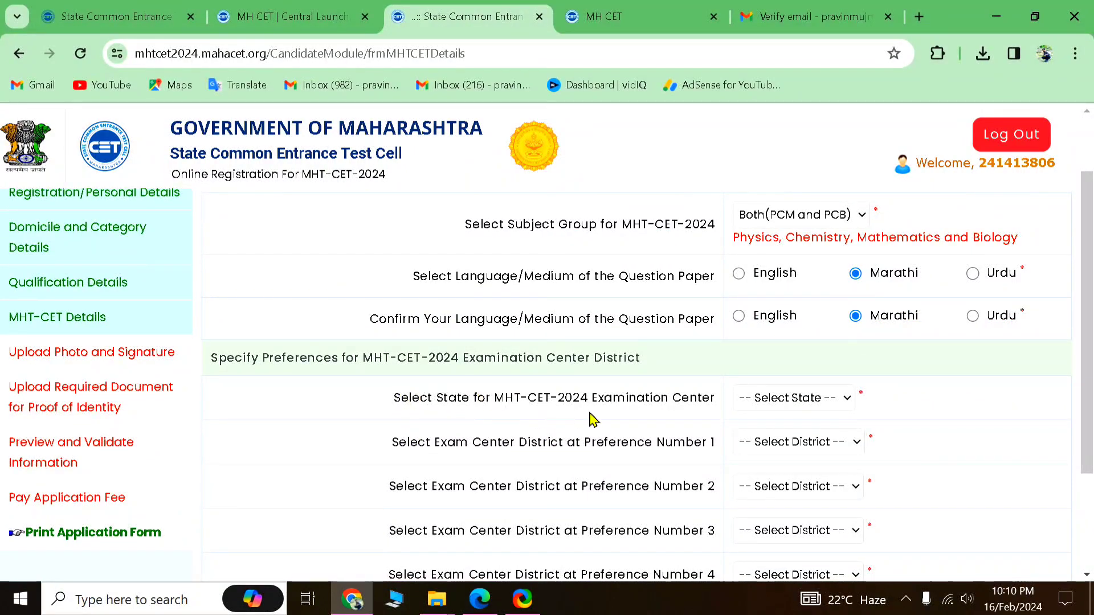
left_click(772, 401)
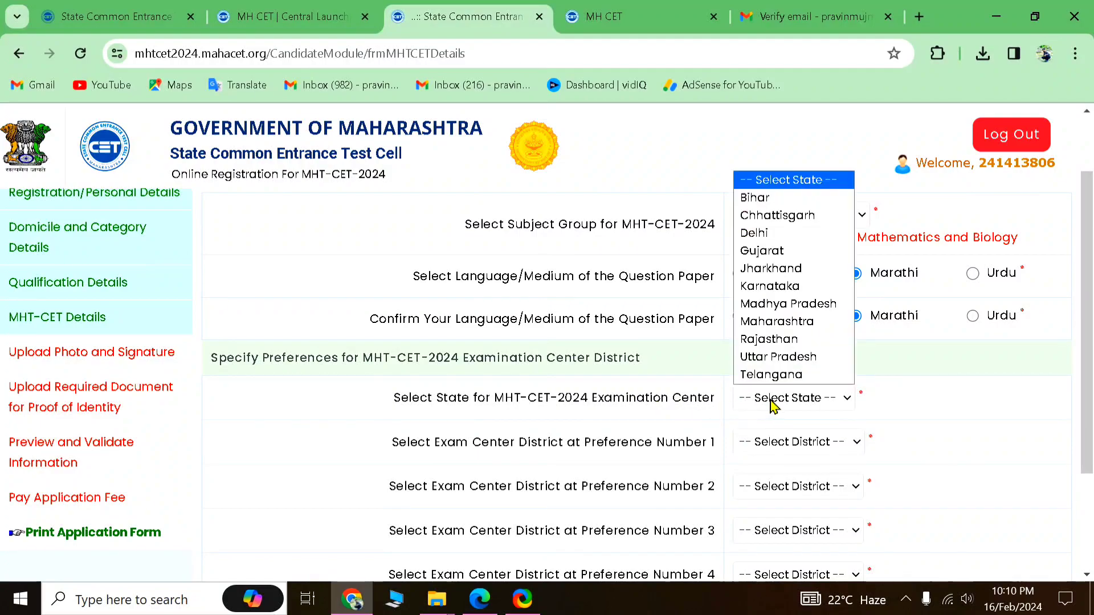
left_click(778, 322)
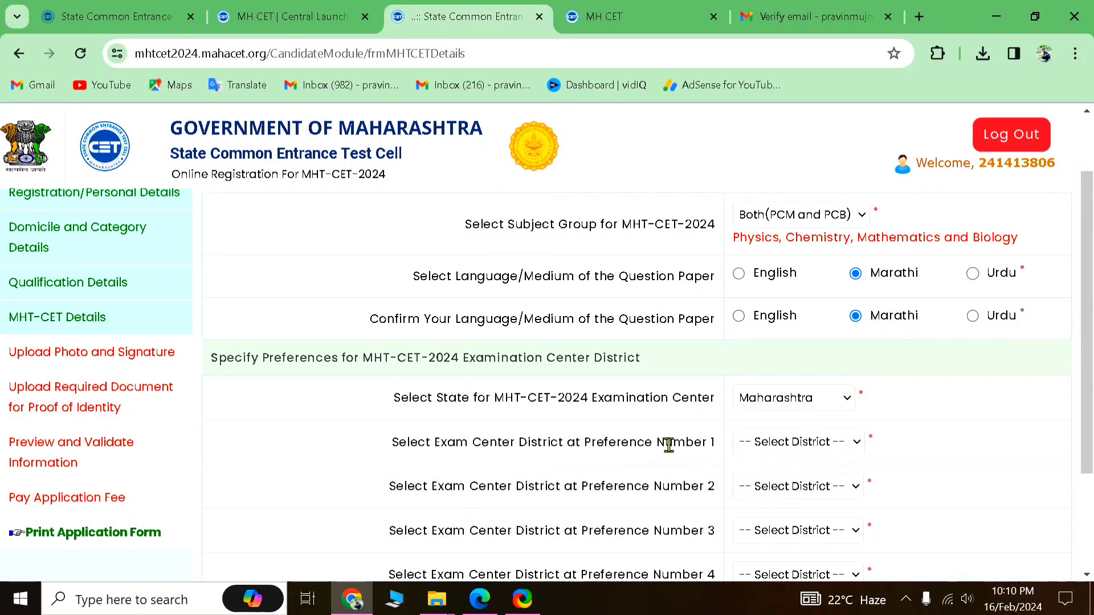
scroll(740, 504, "down", 2)
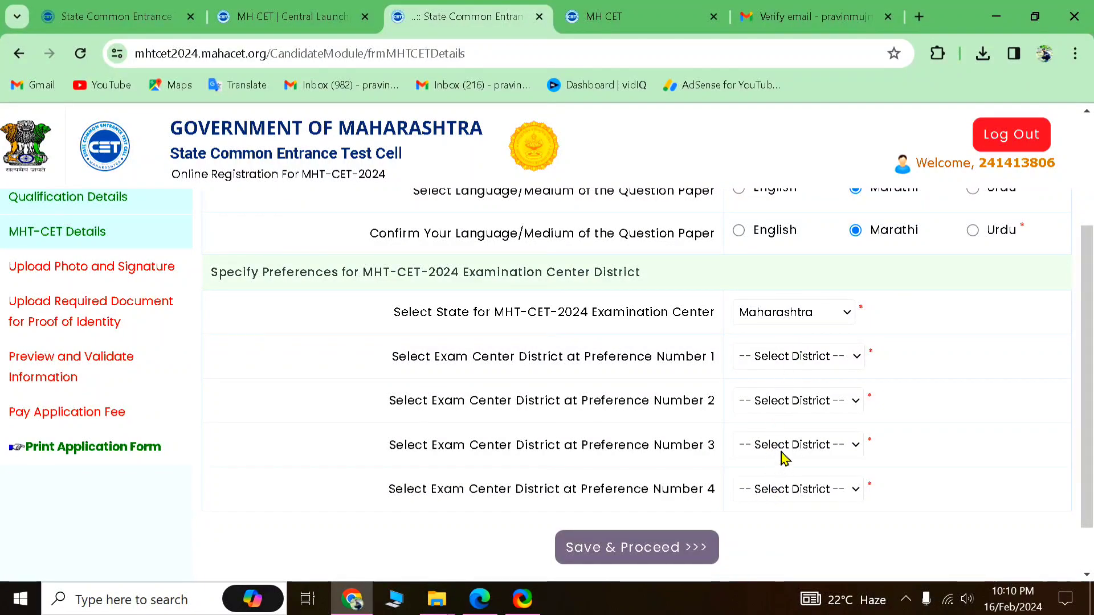
left_click(798, 361)
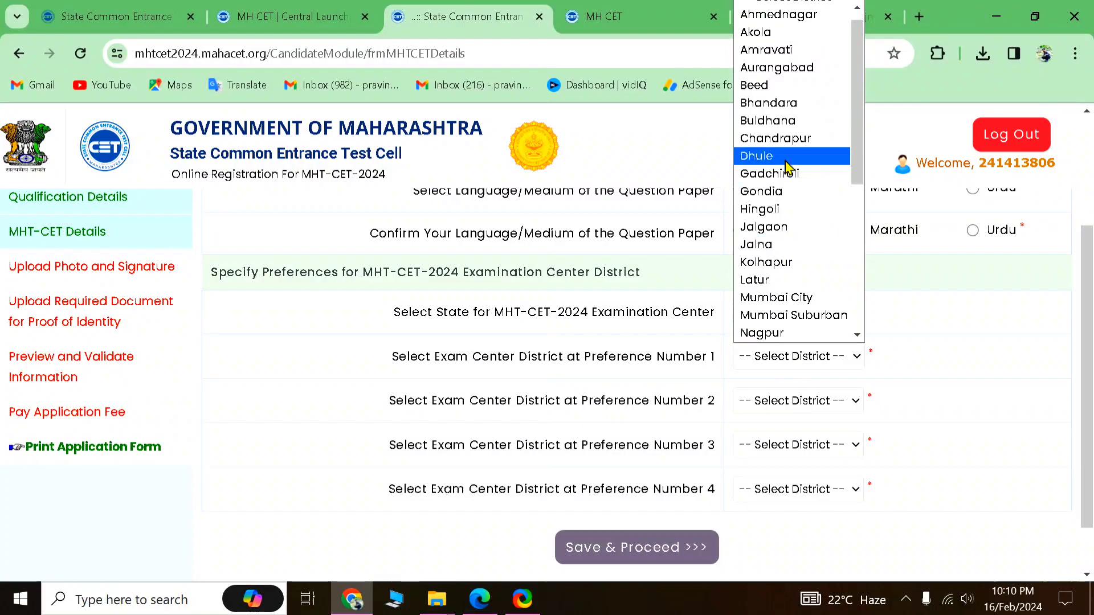
left_click(773, 51)
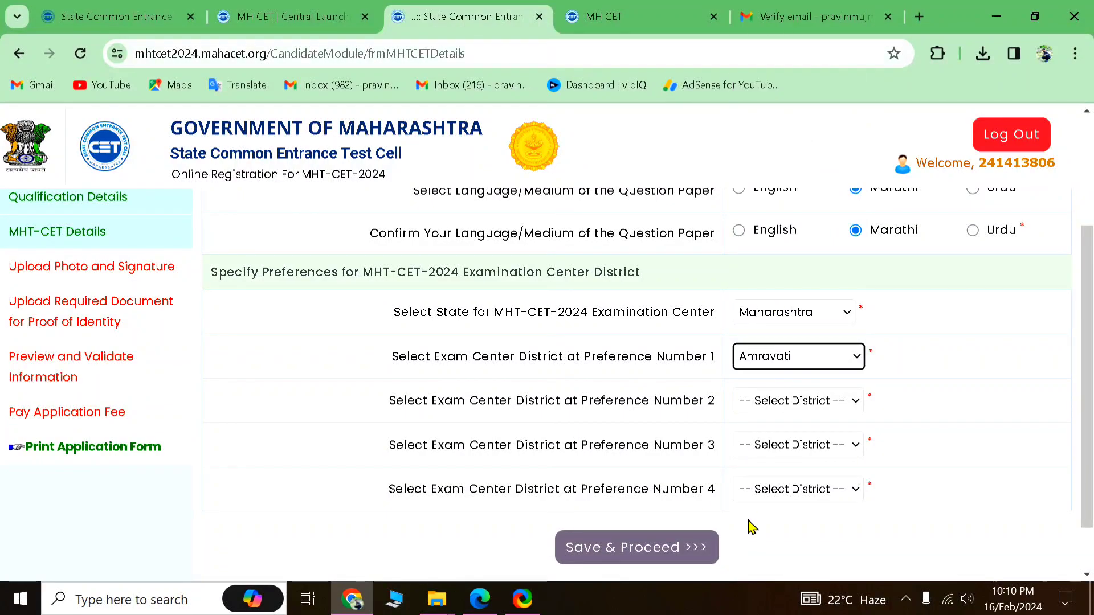
Set the exam center district at preference number 2 to Nagpur.
left_click(786, 429)
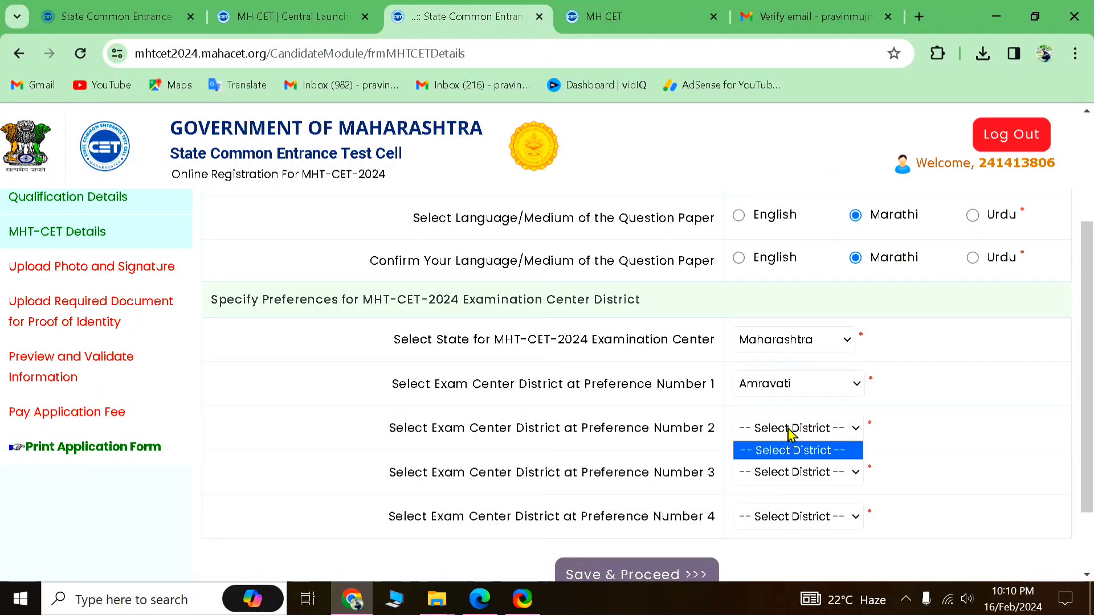
left_click(788, 431)
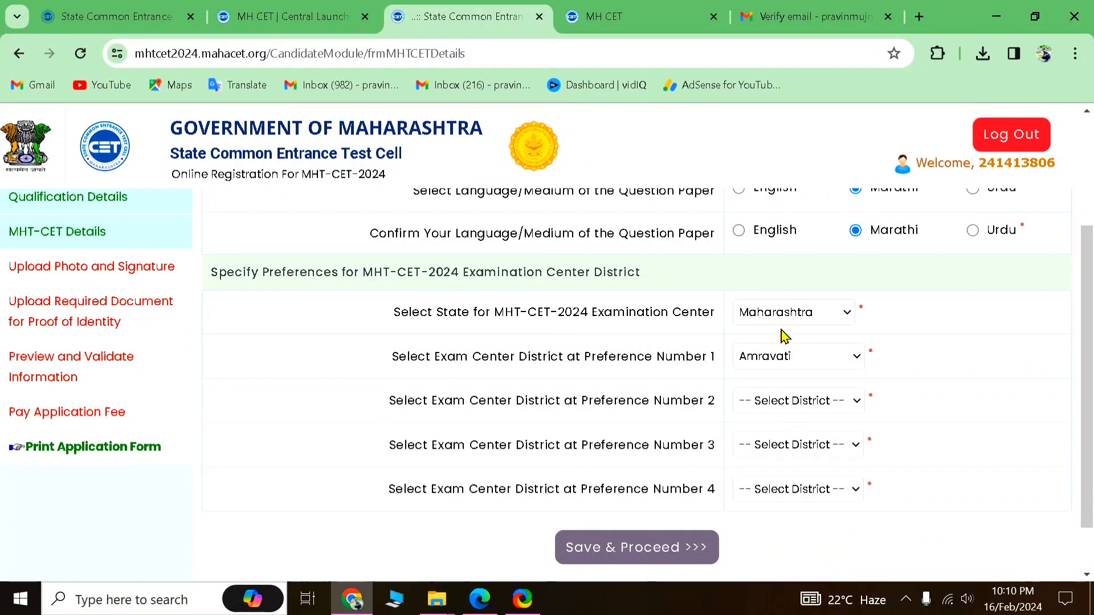
left_click(781, 405)
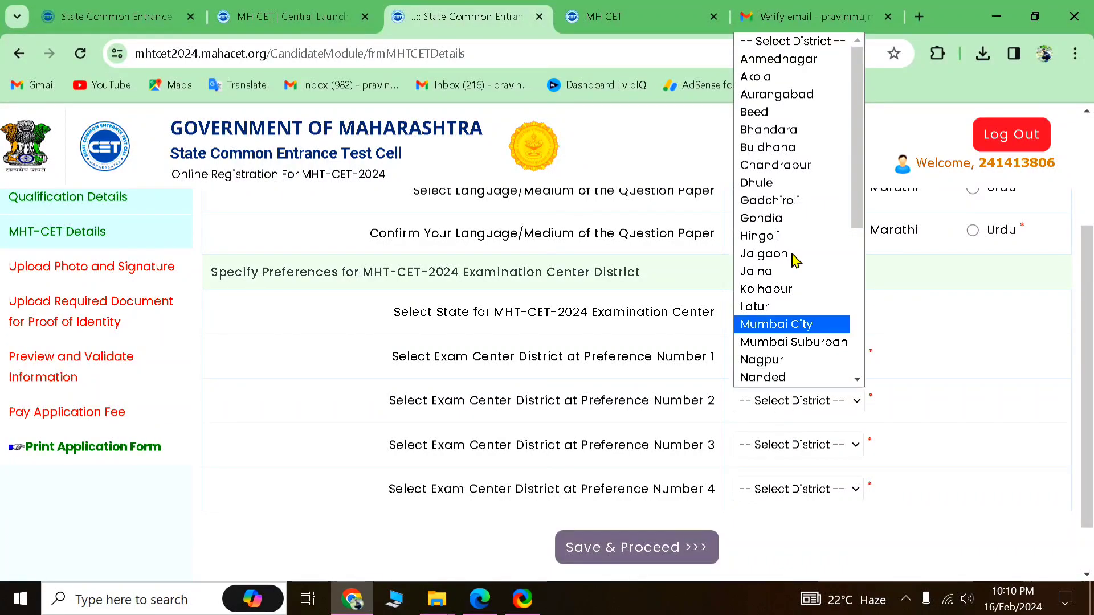
left_click(780, 359)
Set the exam center district at preference number 3 to Yavatmal and open the choices for preference number 4.
left_click(787, 469)
left_click(784, 482)
scroll(785, 476, "down", 1)
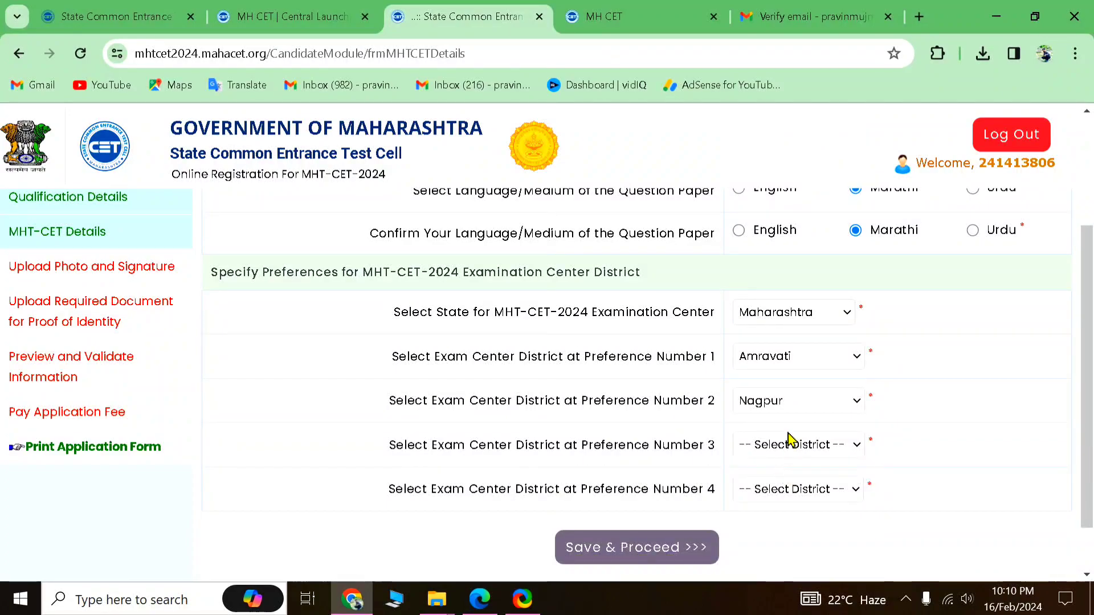
left_click(788, 443)
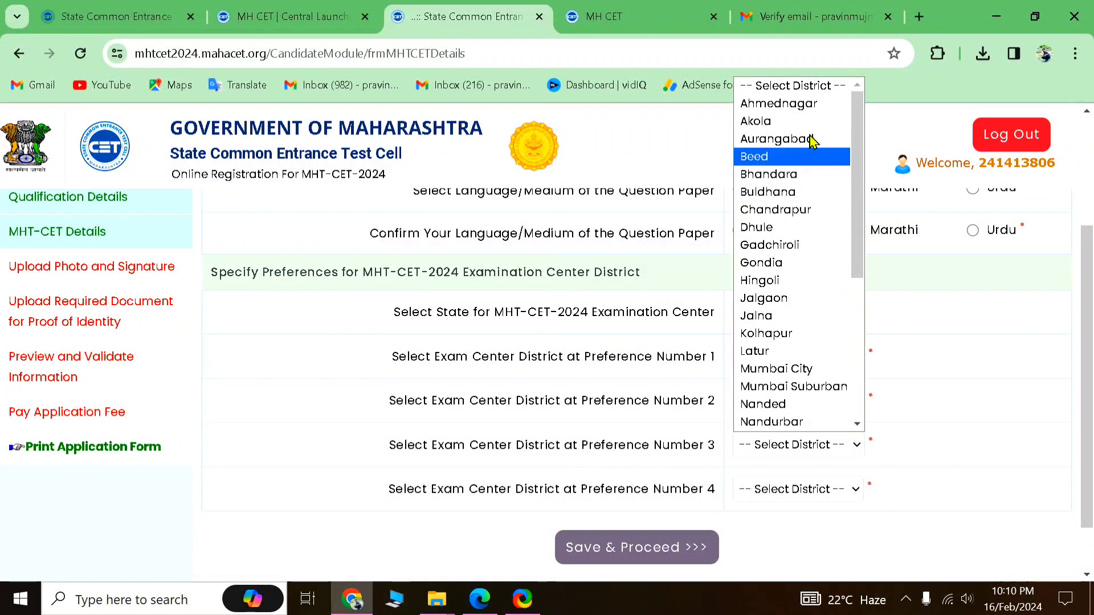
scroll(796, 337, "down", 5)
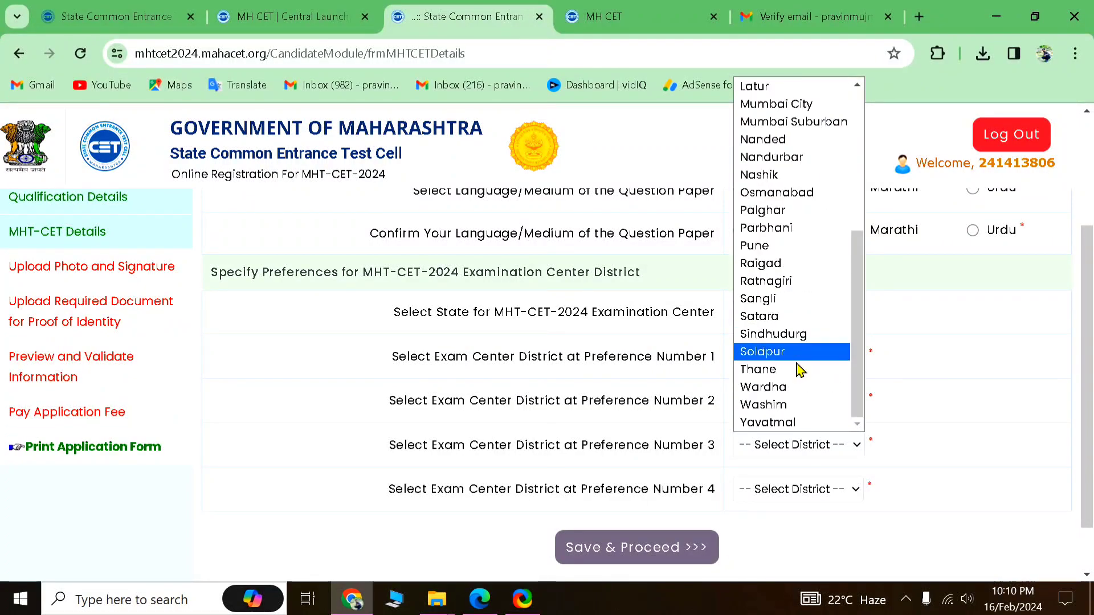
left_click(774, 428)
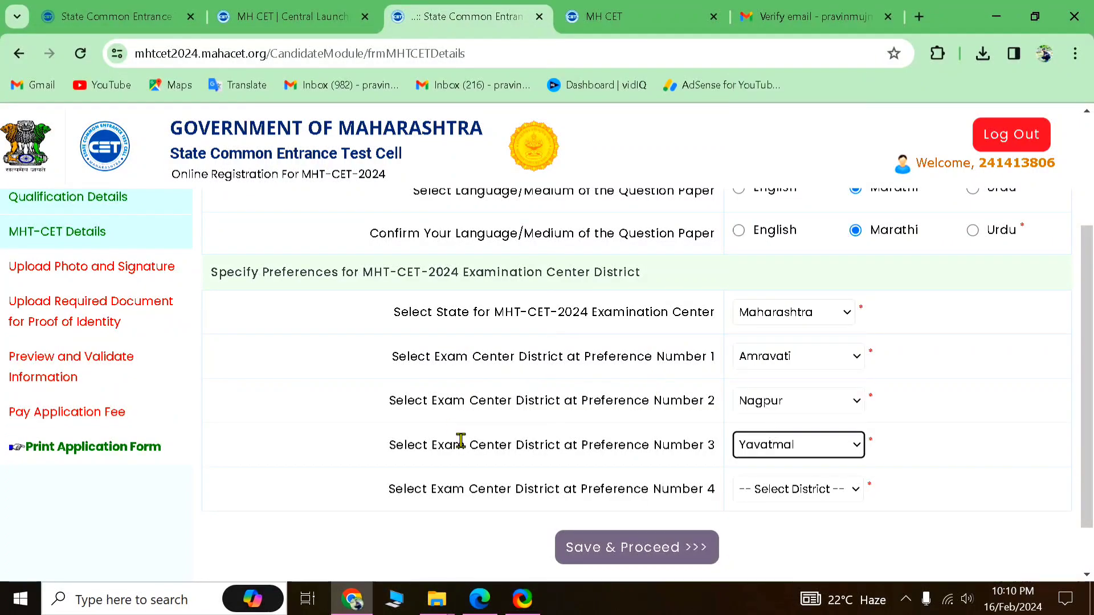
scroll(817, 400, "up", 1)
left_click(764, 523)
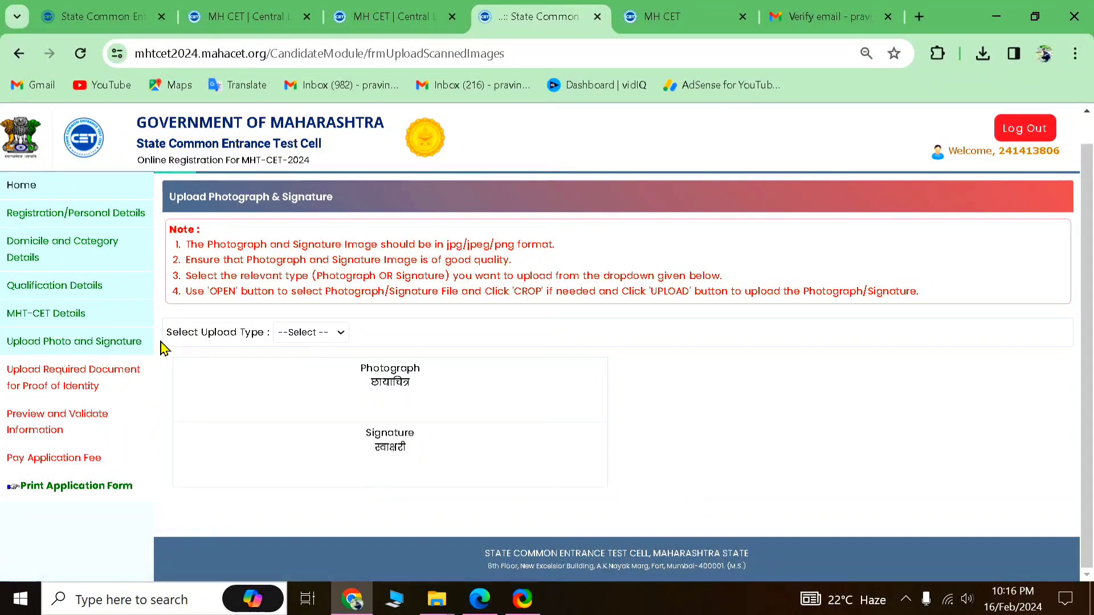
Upload the Photo image from the Pictures folder with the upload type Photograph.
left_click(308, 336)
left_click(308, 369)
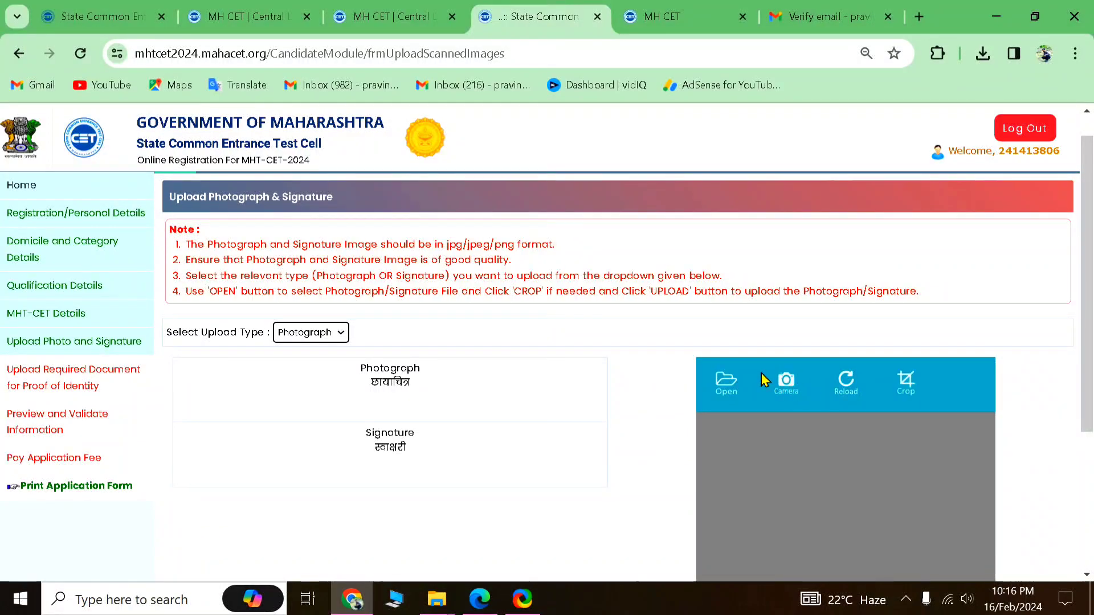
left_click(728, 388)
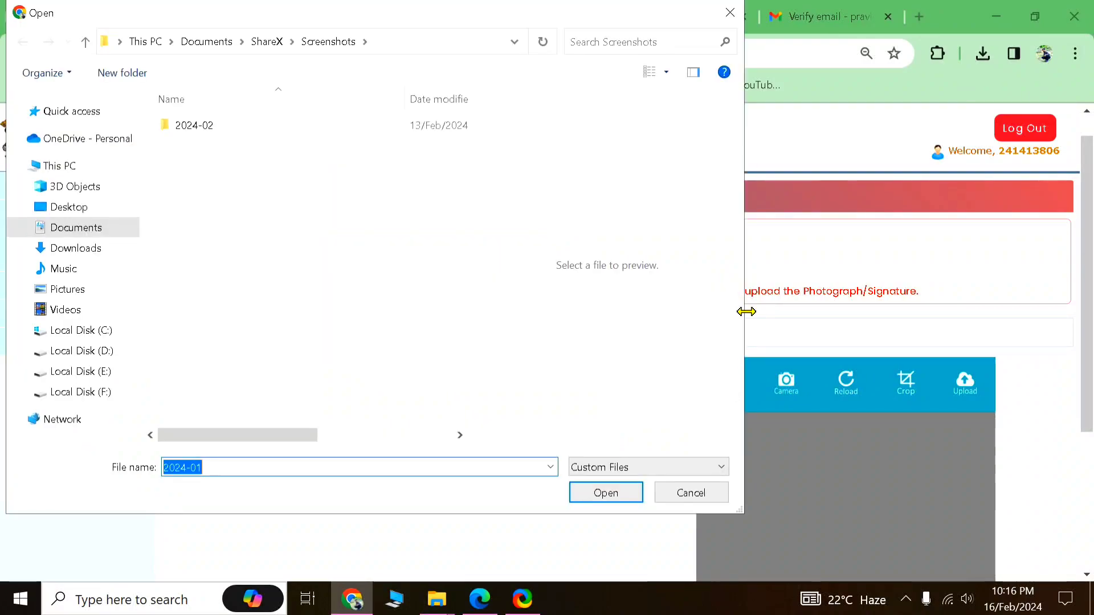
left_click(73, 289)
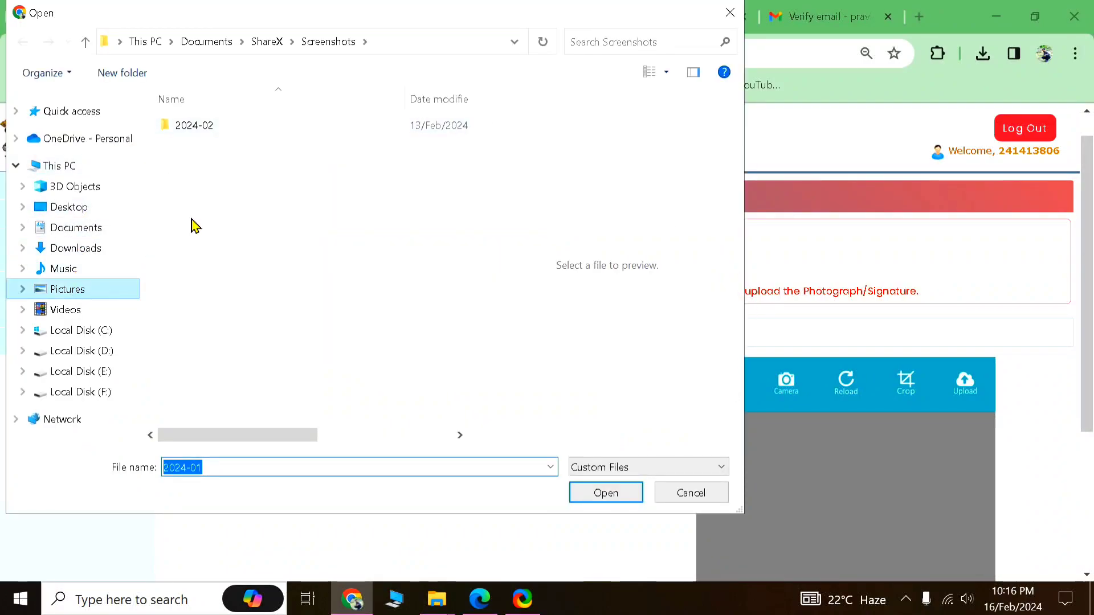
left_click(399, 376)
left_click(606, 495)
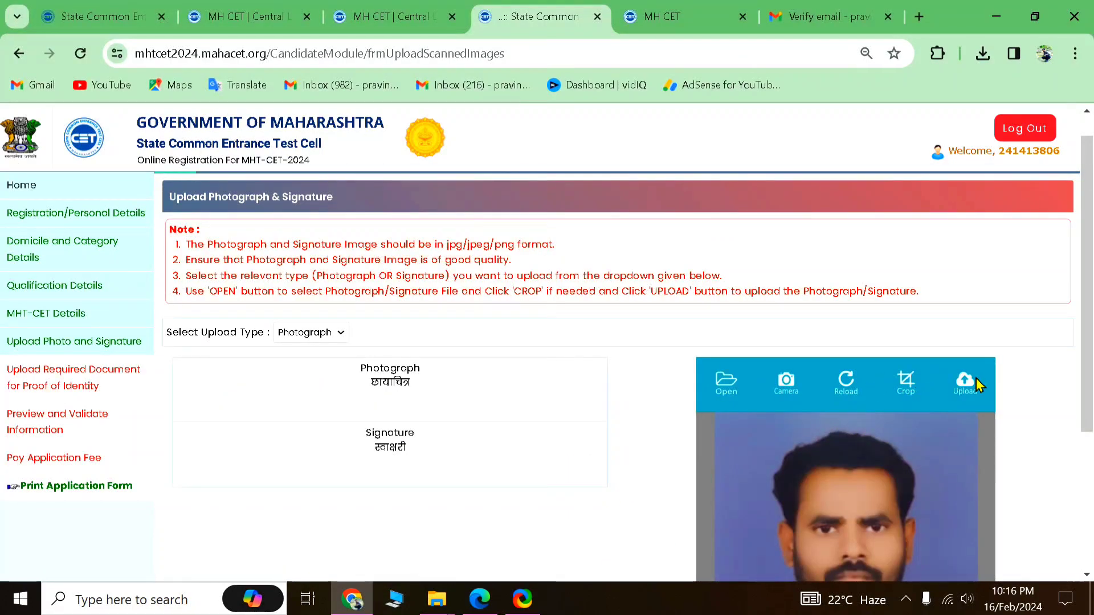
left_click(965, 388)
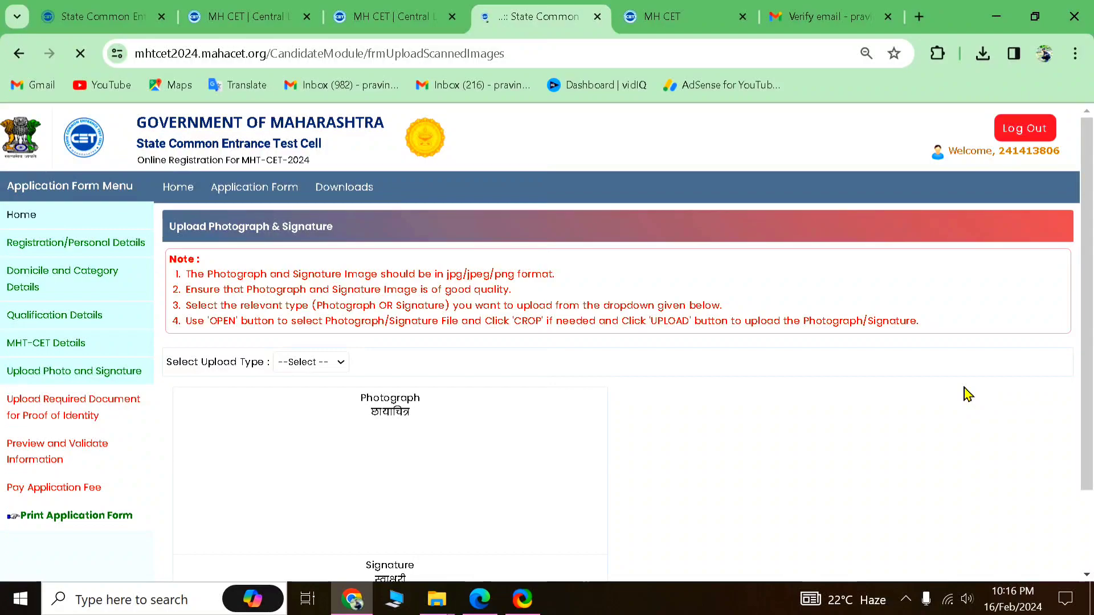
Upload the Sign image from the Pictures folder with the upload type Signature.
scroll(318, 338, "down", 1)
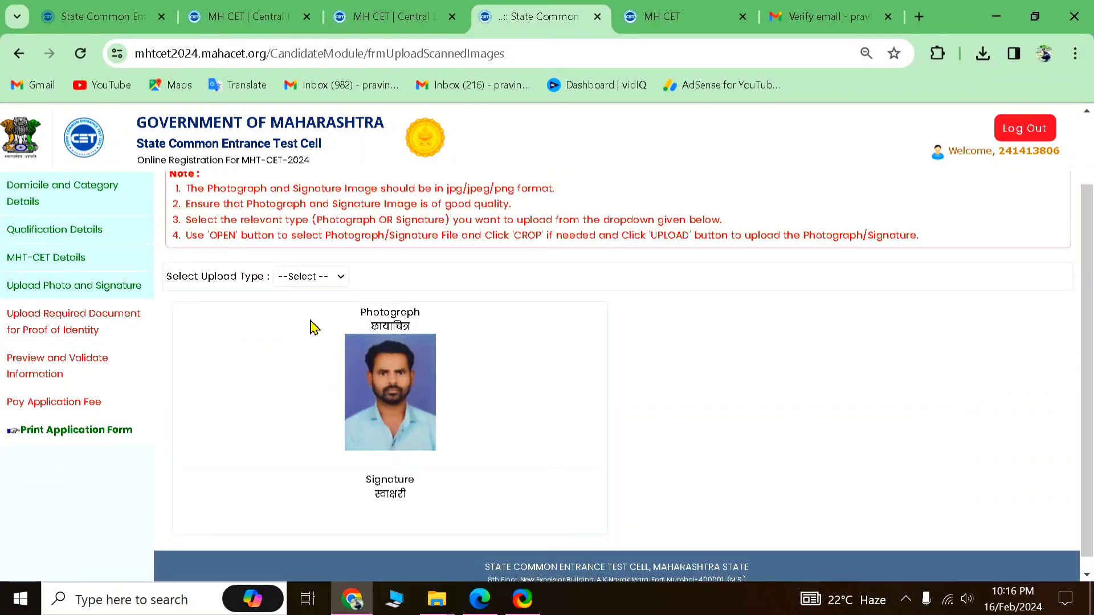
left_click(308, 279)
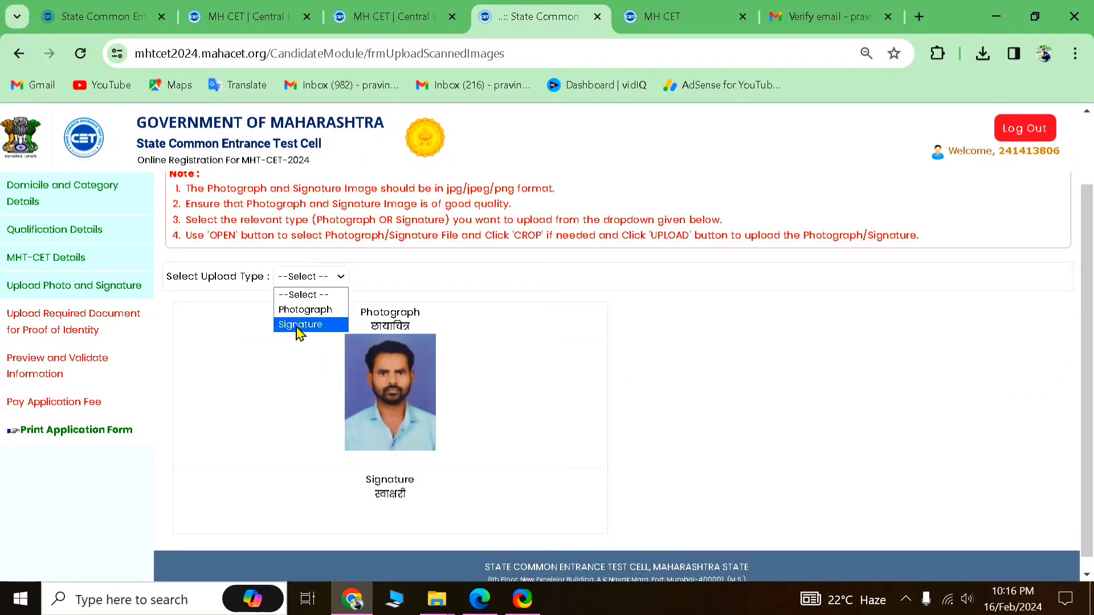
left_click(296, 325)
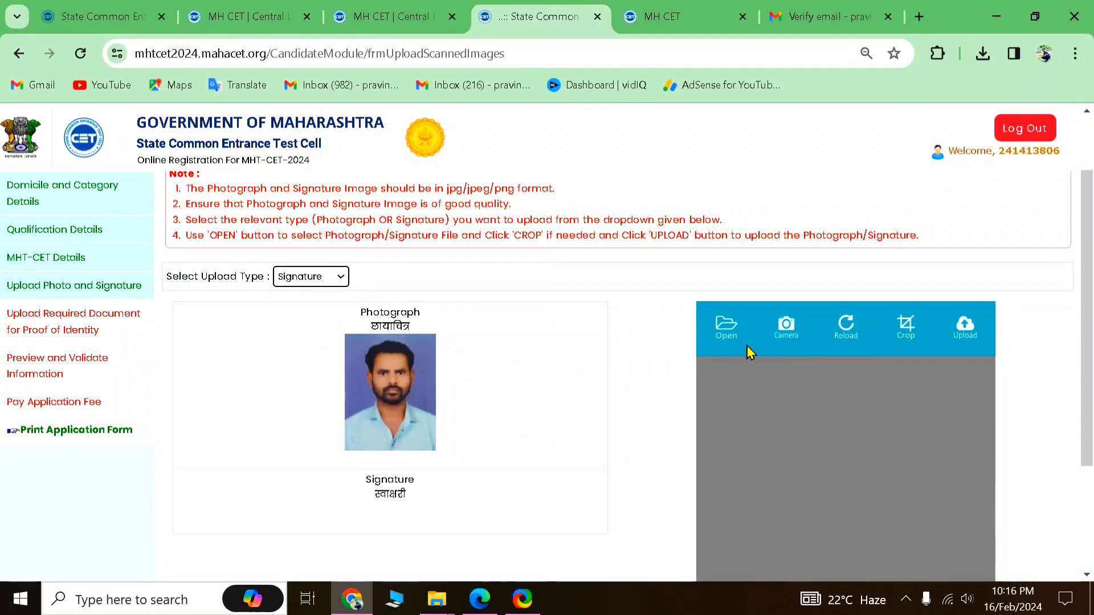
left_click(727, 328)
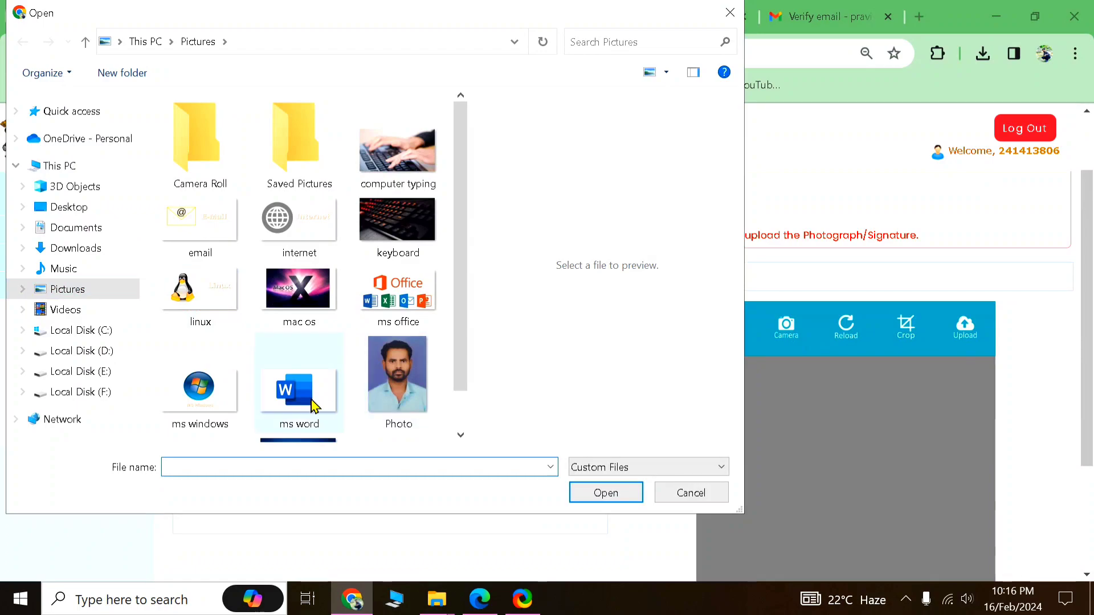
scroll(315, 399, "down", 1)
left_click(200, 407)
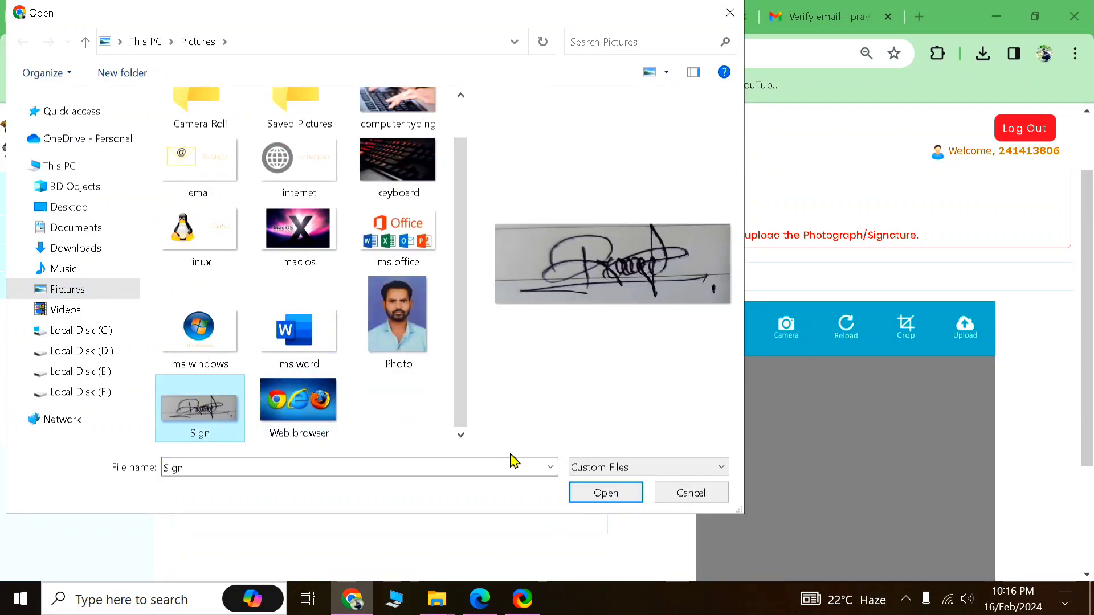
left_click(610, 494)
left_click(972, 334)
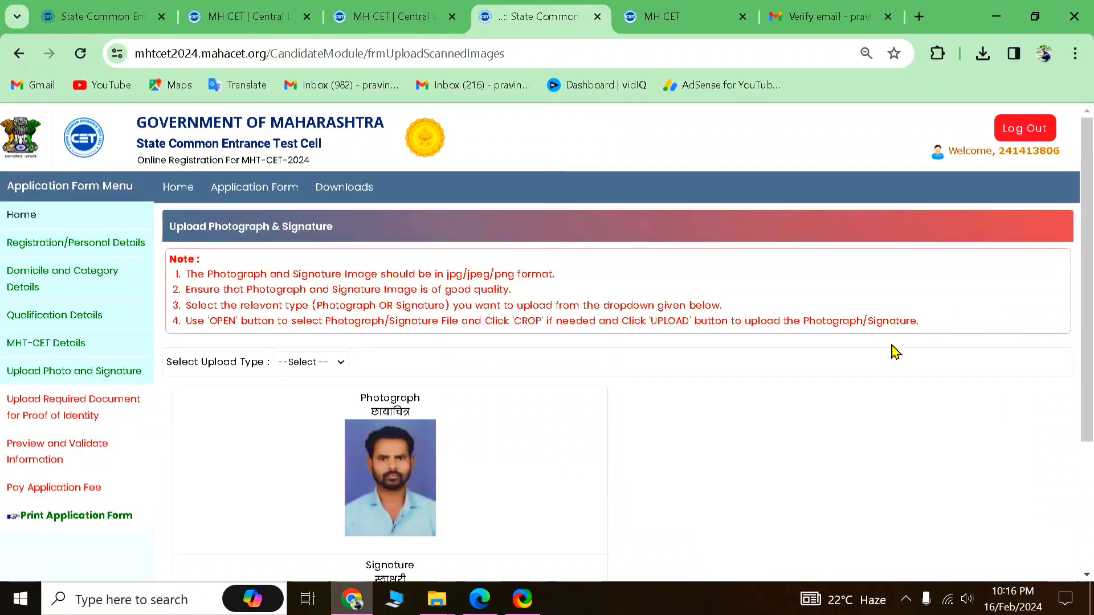
scroll(617, 504, "down", 3)
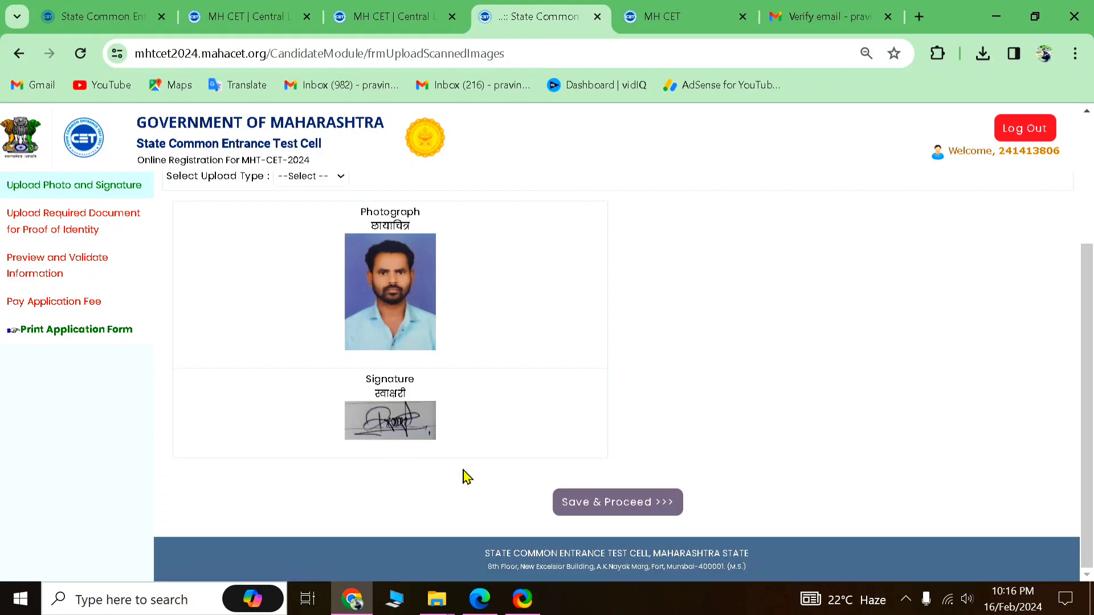
Save the uploaded photograph and signature, and choose PAN Card as the proof of identity document.
left_click(627, 503)
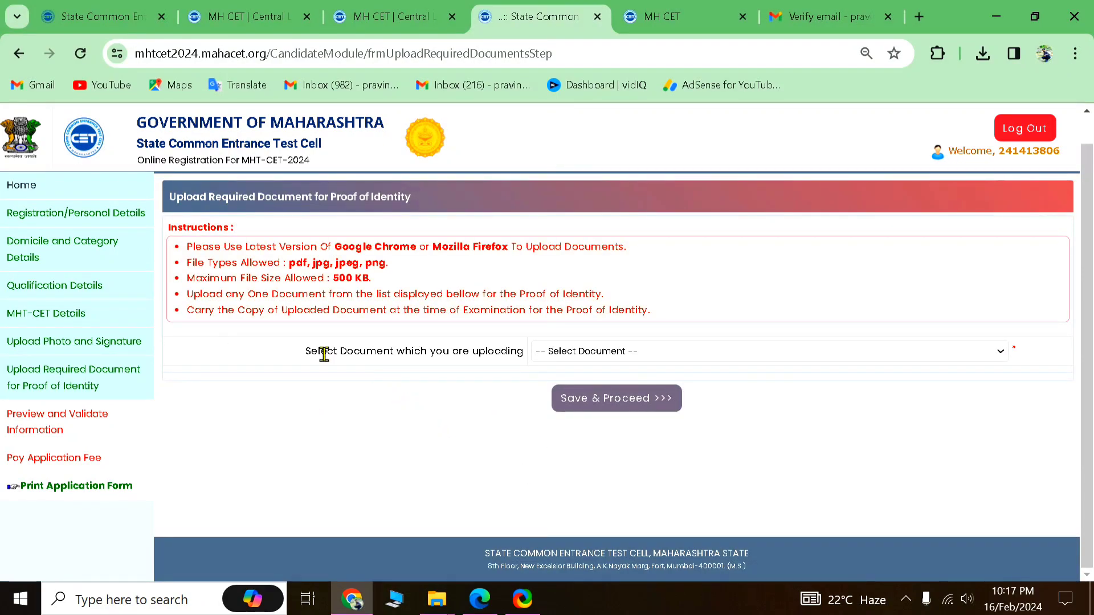
left_click(568, 351)
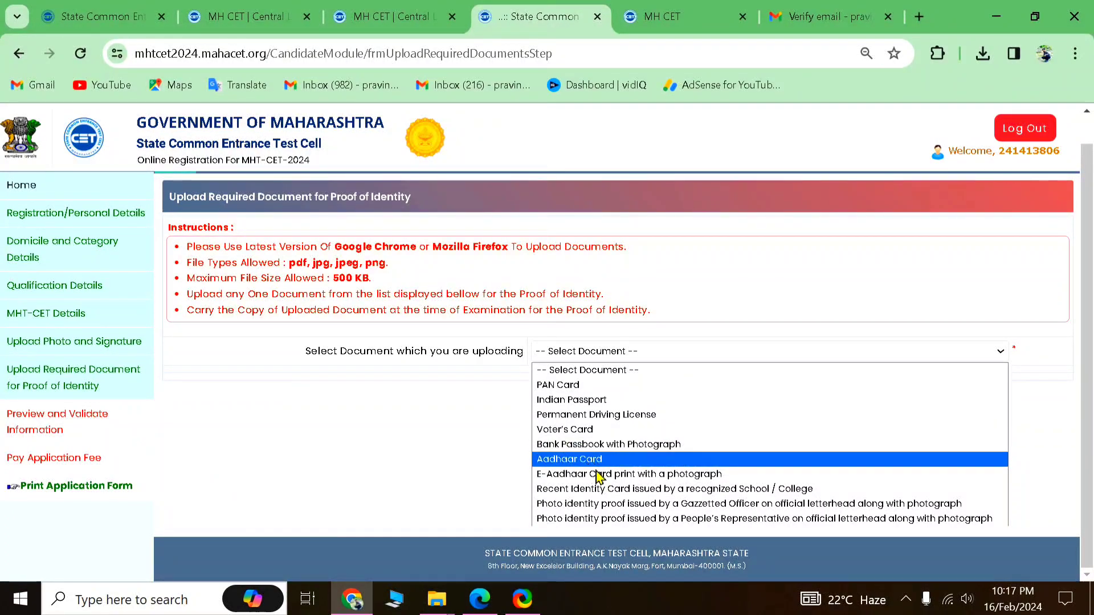
left_click(587, 388)
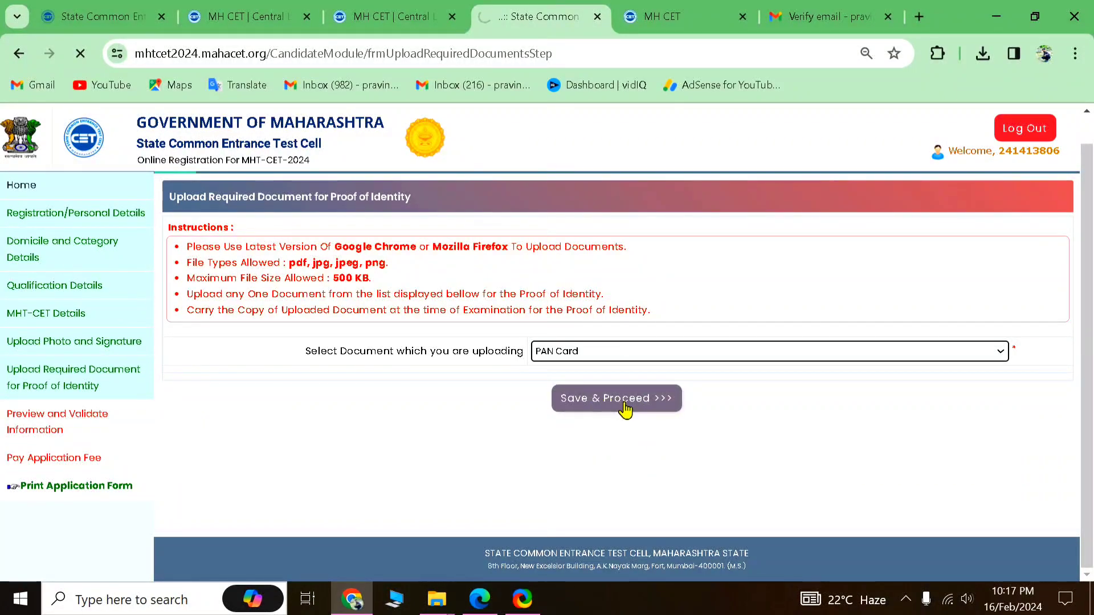
left_click(608, 404)
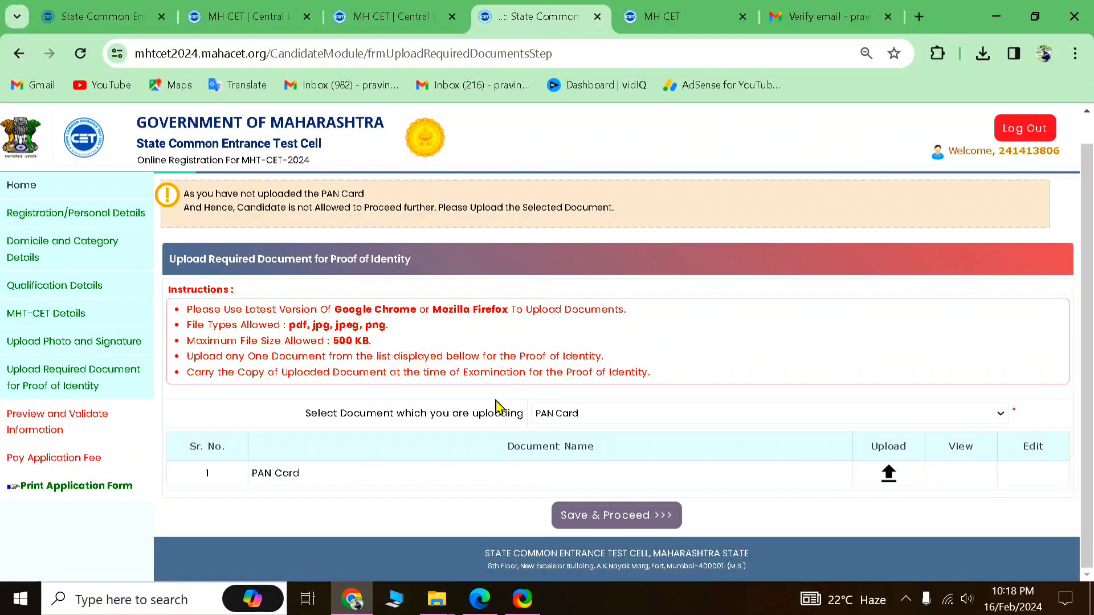
Open the PAN Card upload and browse the Pictures folder for a document image.
left_click(566, 417)
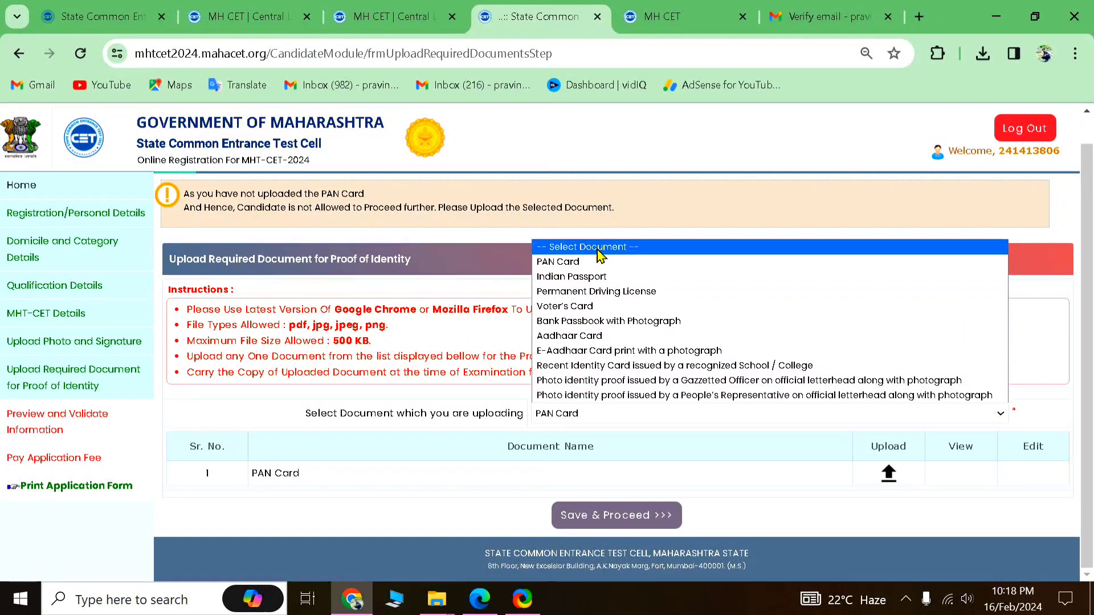
left_click(438, 456)
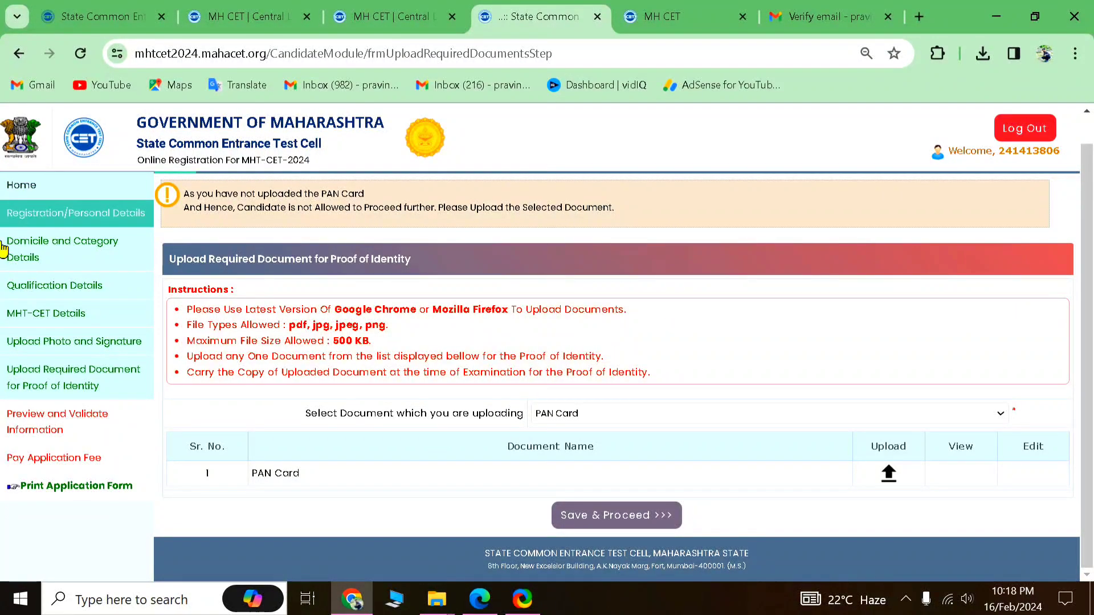
left_click(889, 471)
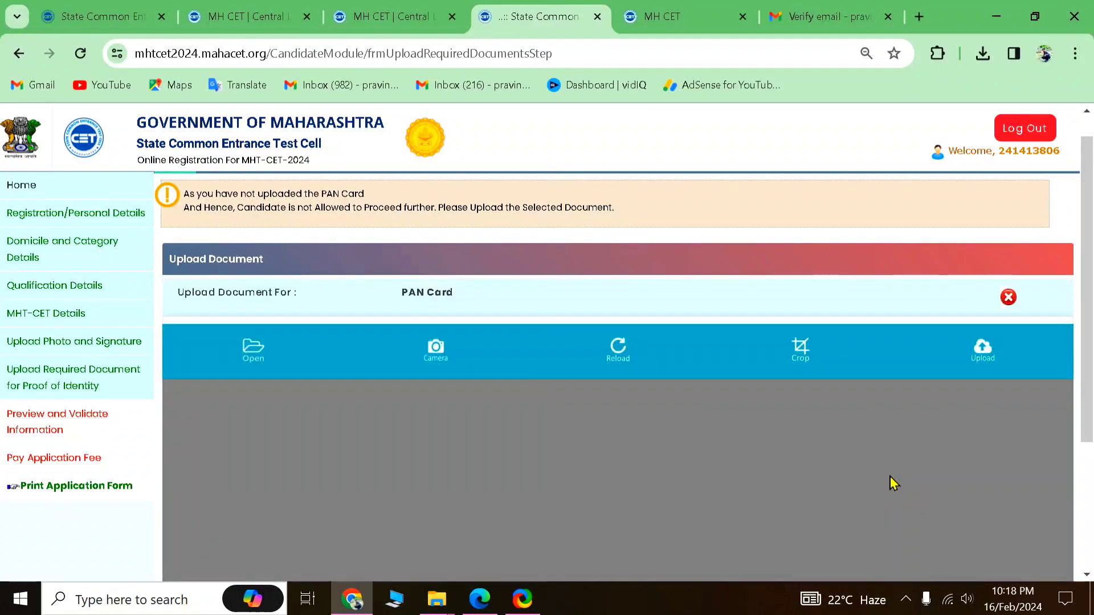
left_click(253, 348)
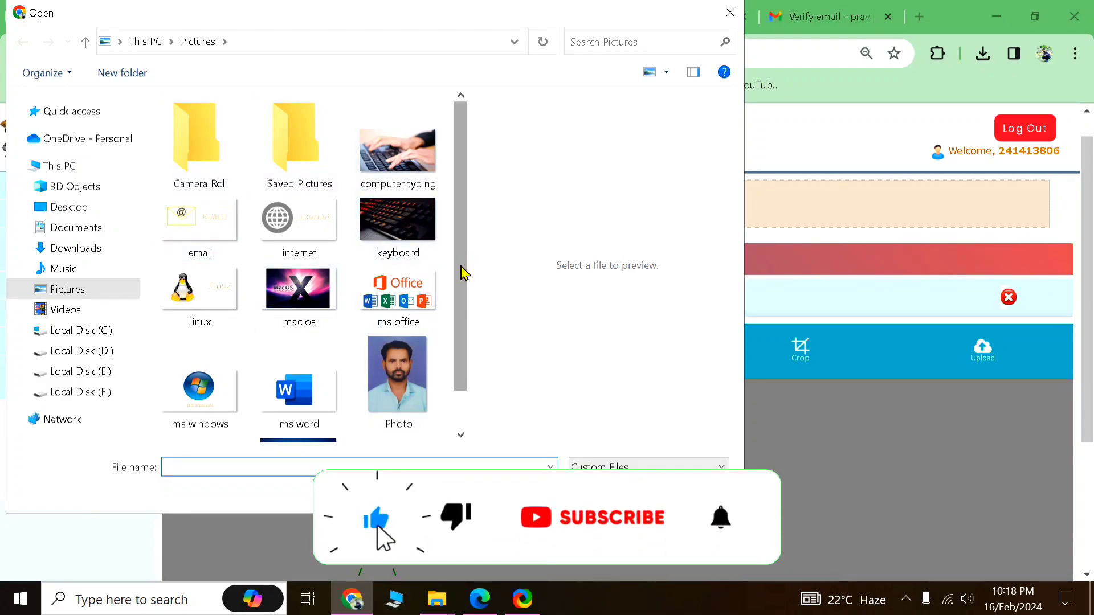
scroll(463, 285, "down", 1)
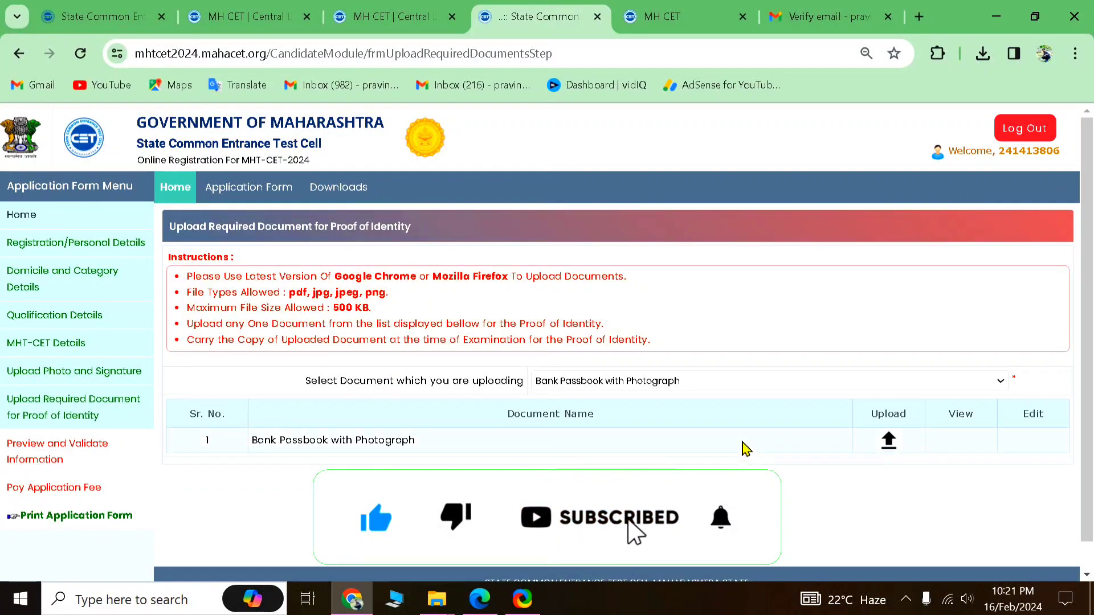
Upload the passbook image for Bank Passbook with Photograph as proof of identity and proceed to the application preview.
left_click(889, 441)
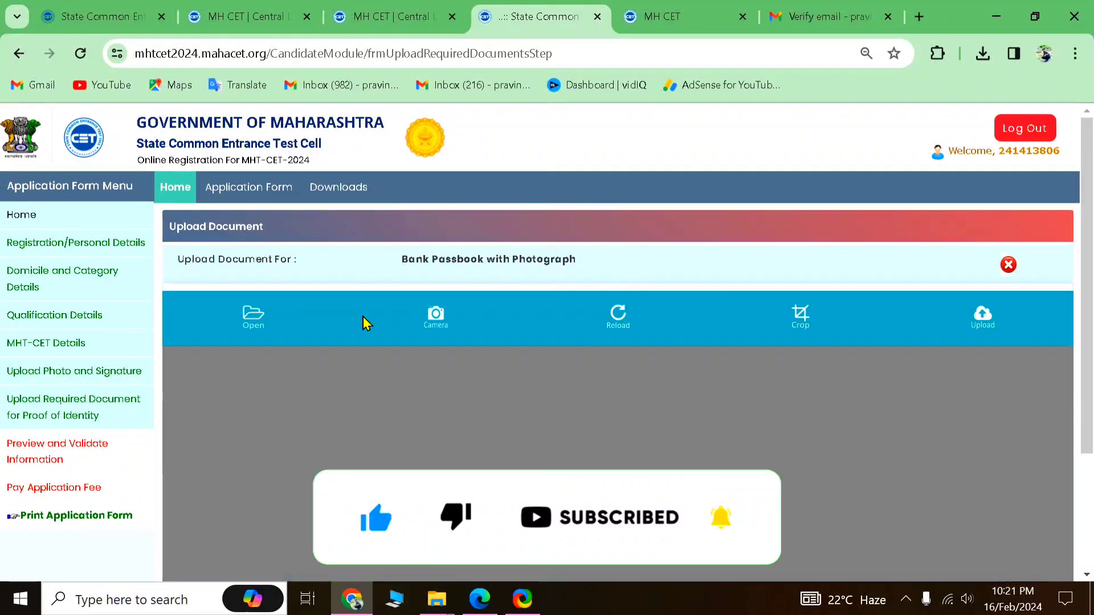
left_click(254, 317)
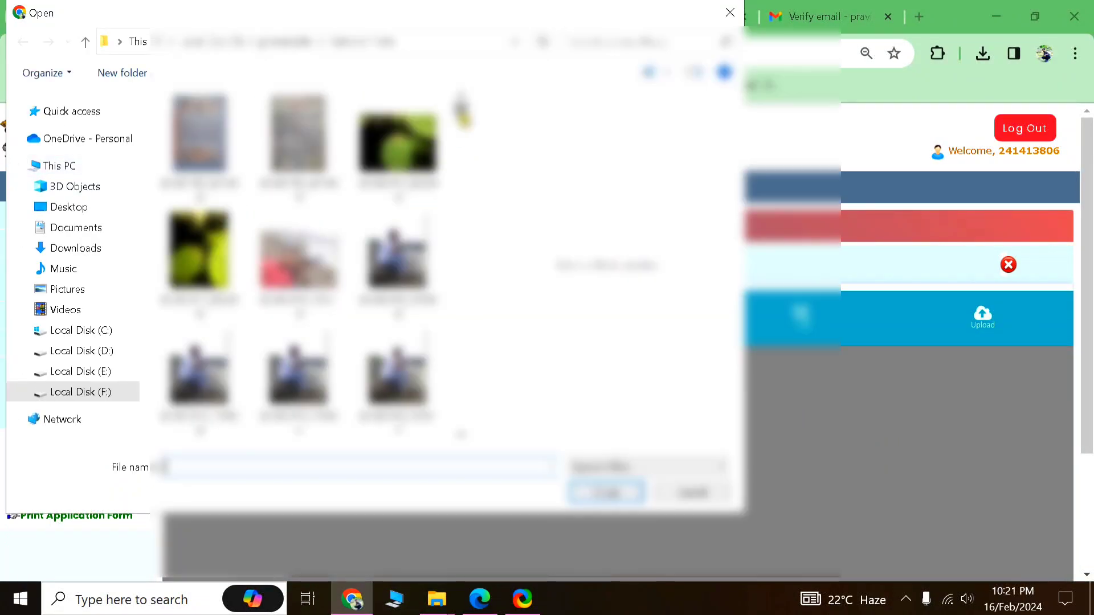
left_click_drag(462, 116, 485, 450)
left_click(398, 268)
left_click(607, 493)
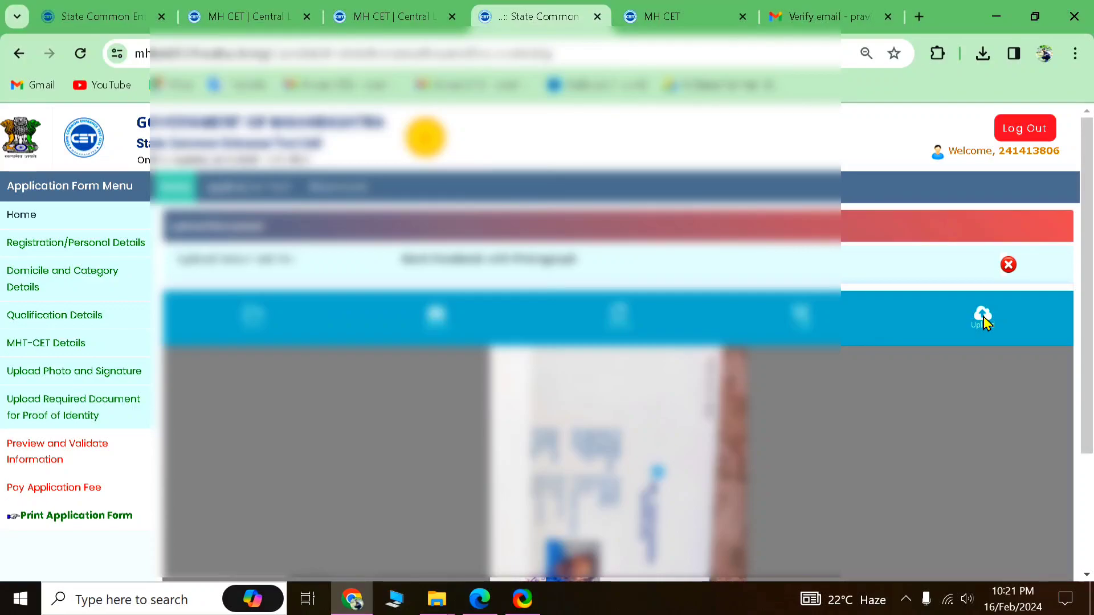
left_click(979, 317)
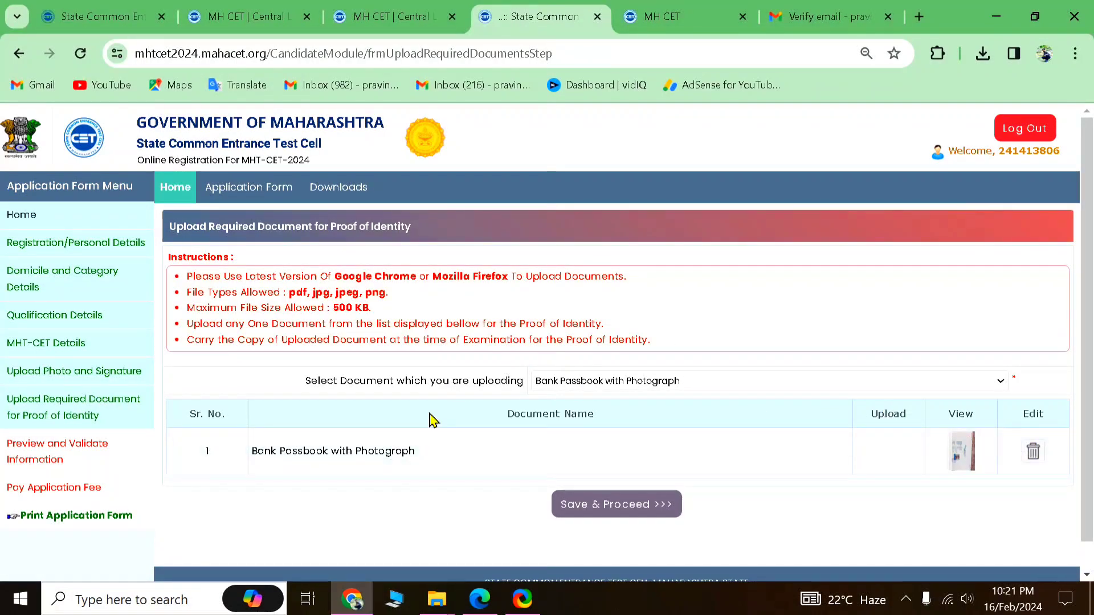
scroll(616, 505, "down", 1)
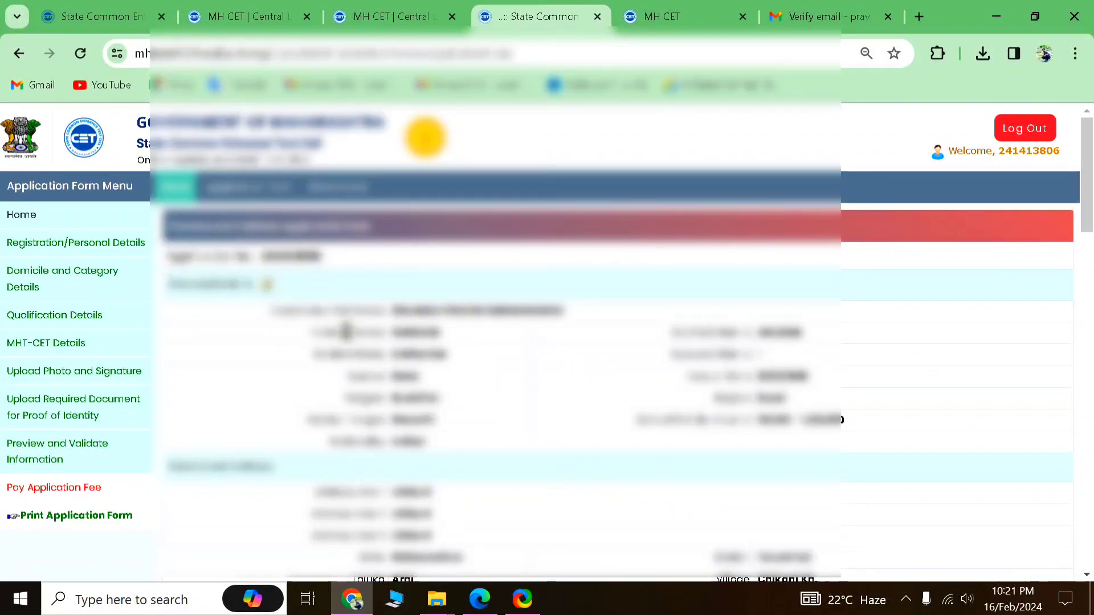
Review the application form preview, accept the declaration below the notes and confirm the application details.
scroll(371, 410, "down", 3)
scroll(376, 429, "down", 10)
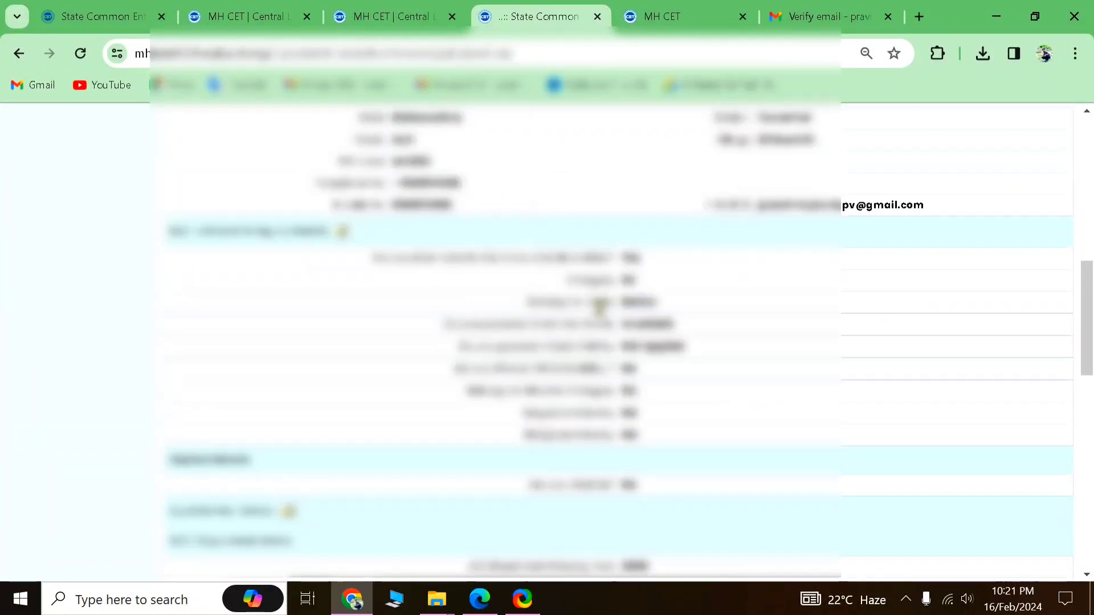
scroll(655, 310, "down", 8)
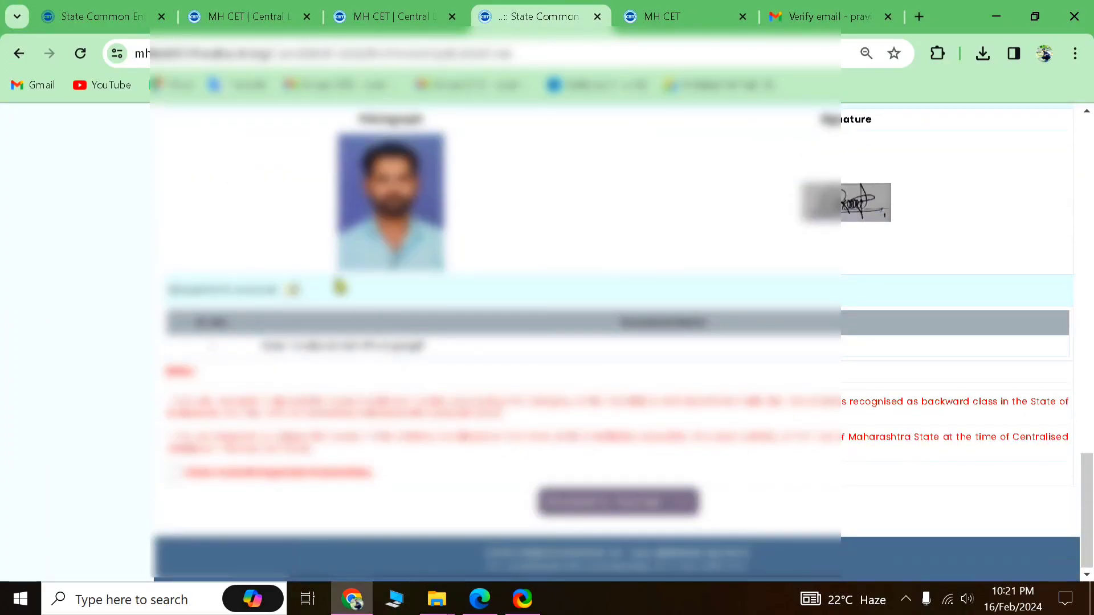
left_click(176, 474)
scroll(416, 425, "down", 9)
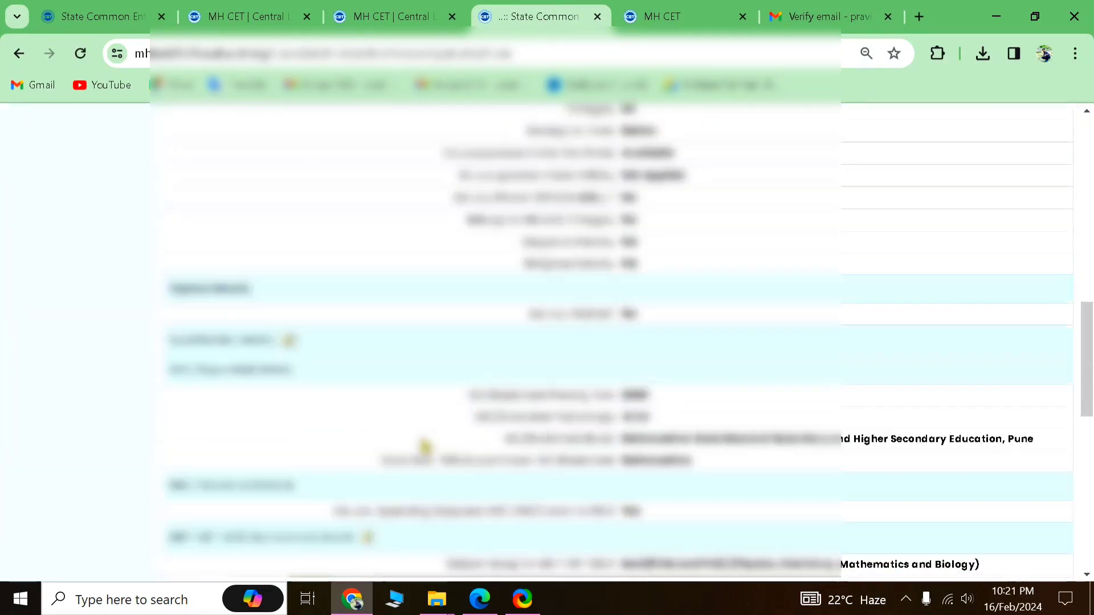
scroll(425, 447, "down", 10)
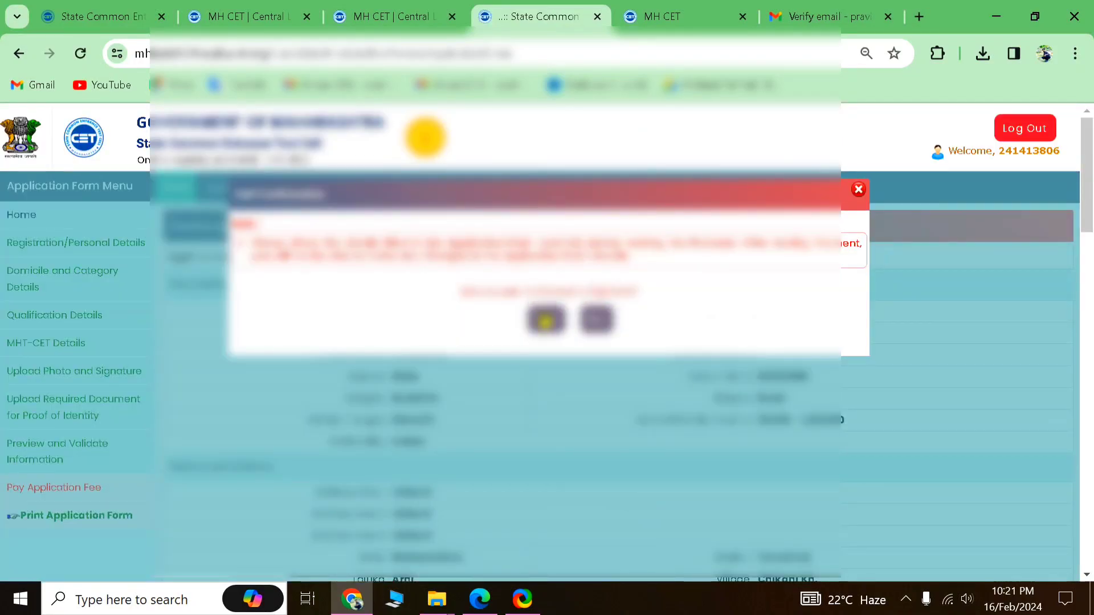
left_click(549, 329)
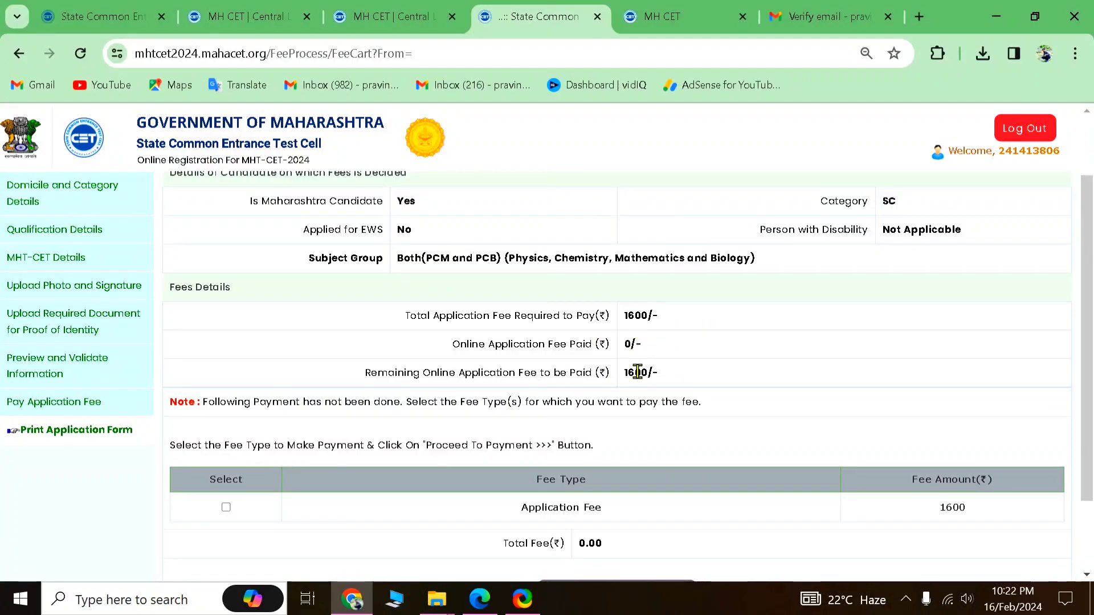
Proceed to the Application Fee payment through Razorpay with the terms and conditions accepted, and close the payment gateway window.
scroll(715, 371, "down", 2)
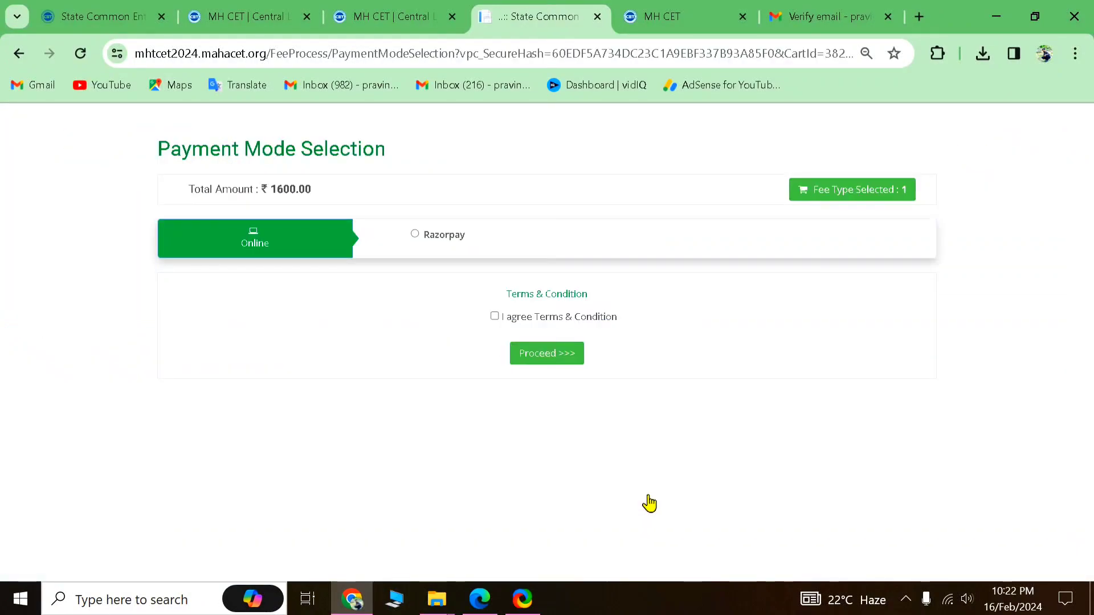
left_click(438, 235)
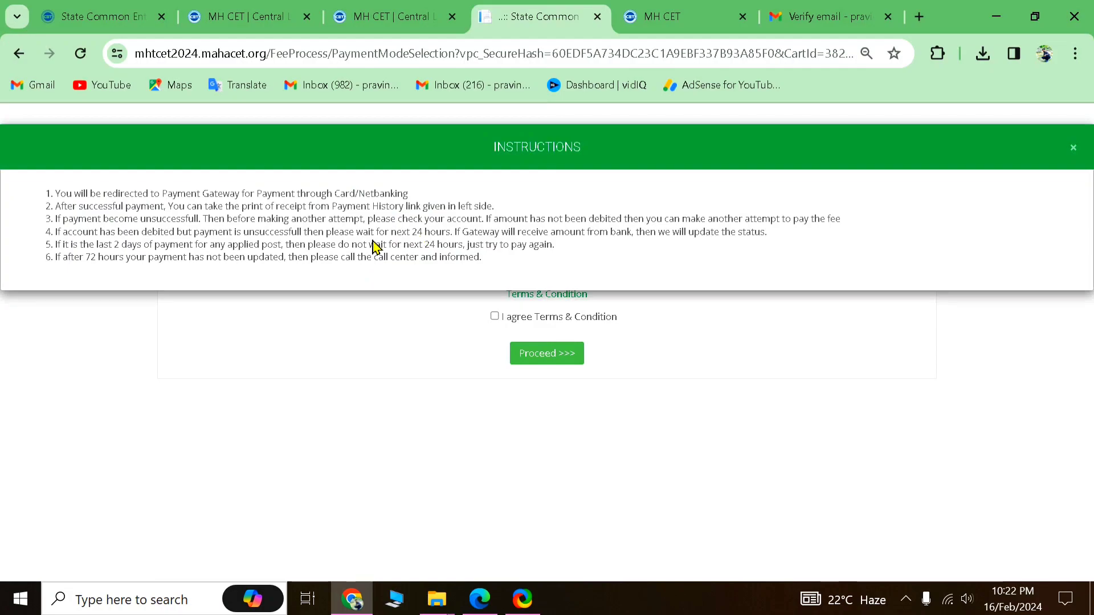
left_click(497, 319)
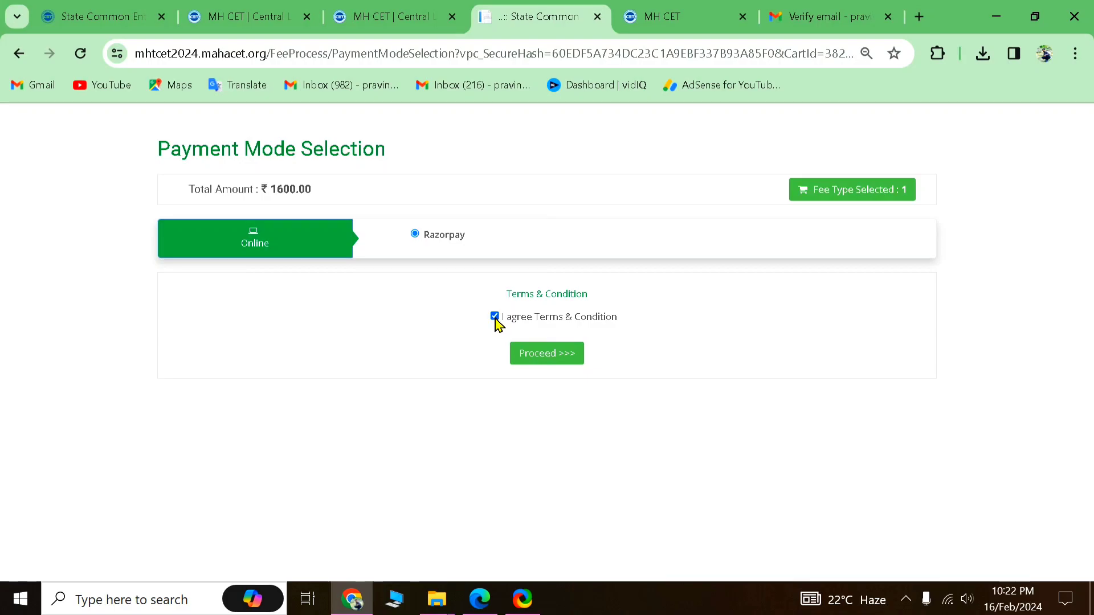
left_click(553, 359)
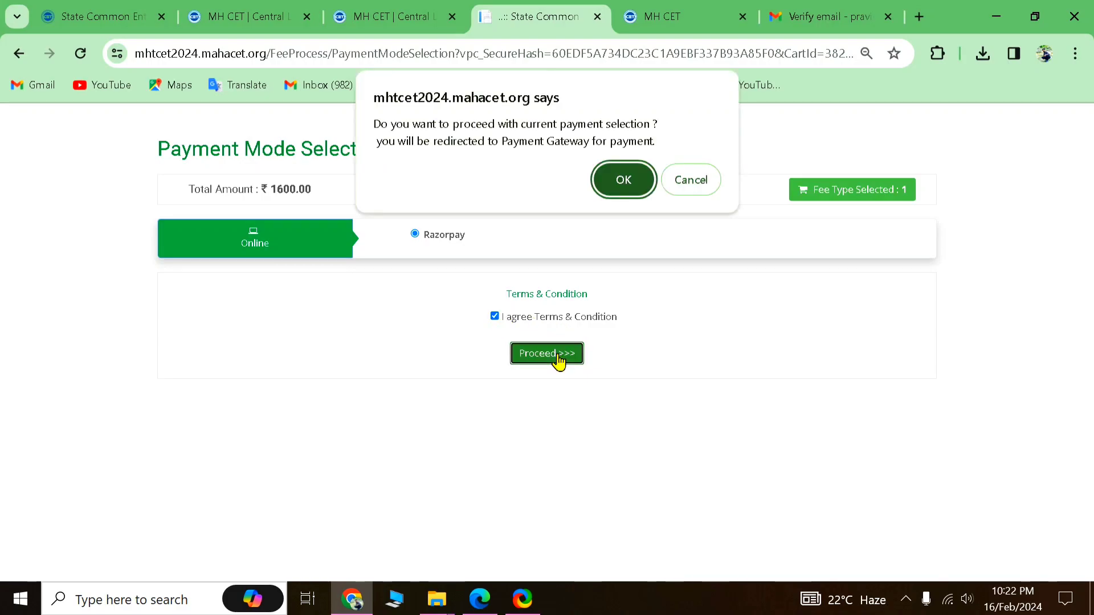
left_click(621, 180)
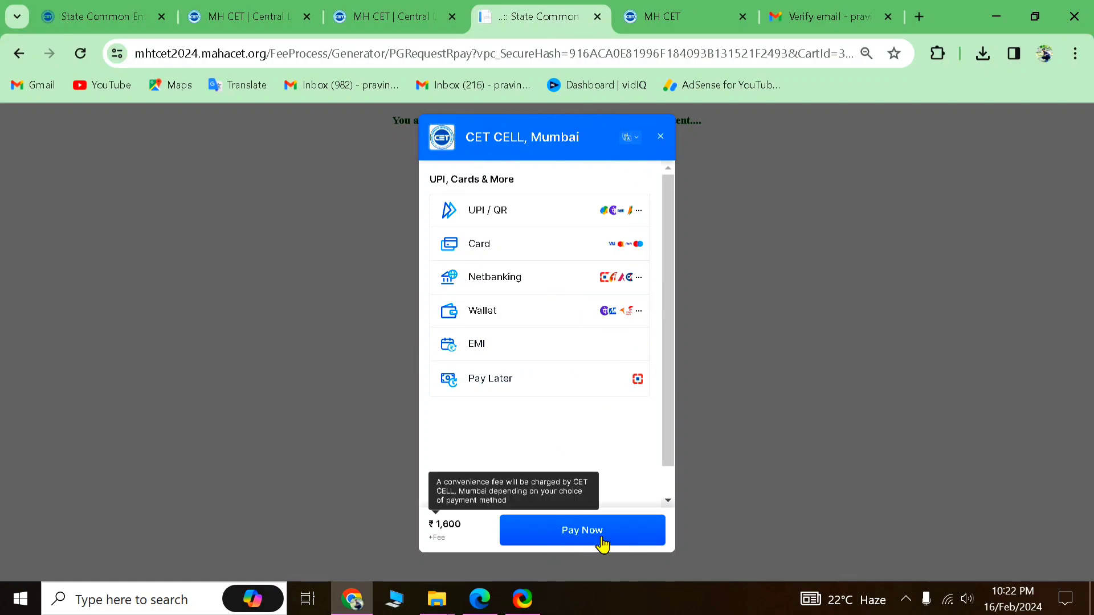
left_click(661, 143)
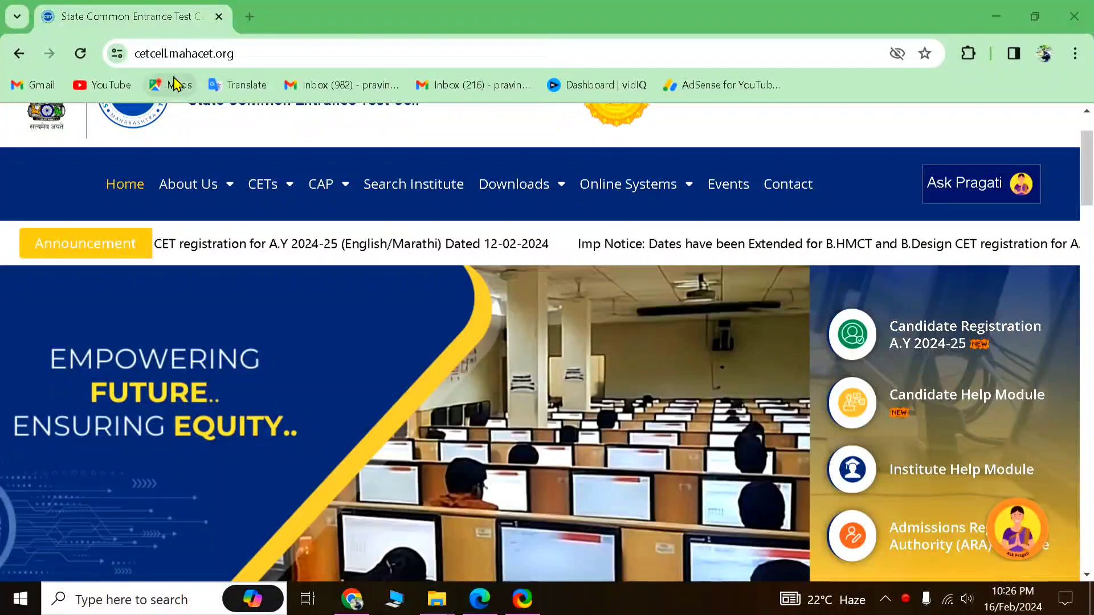
Open Candidate Registration A.Y 2024-25 from the CET Cell site and look over the launchpad services.
left_click(938, 339)
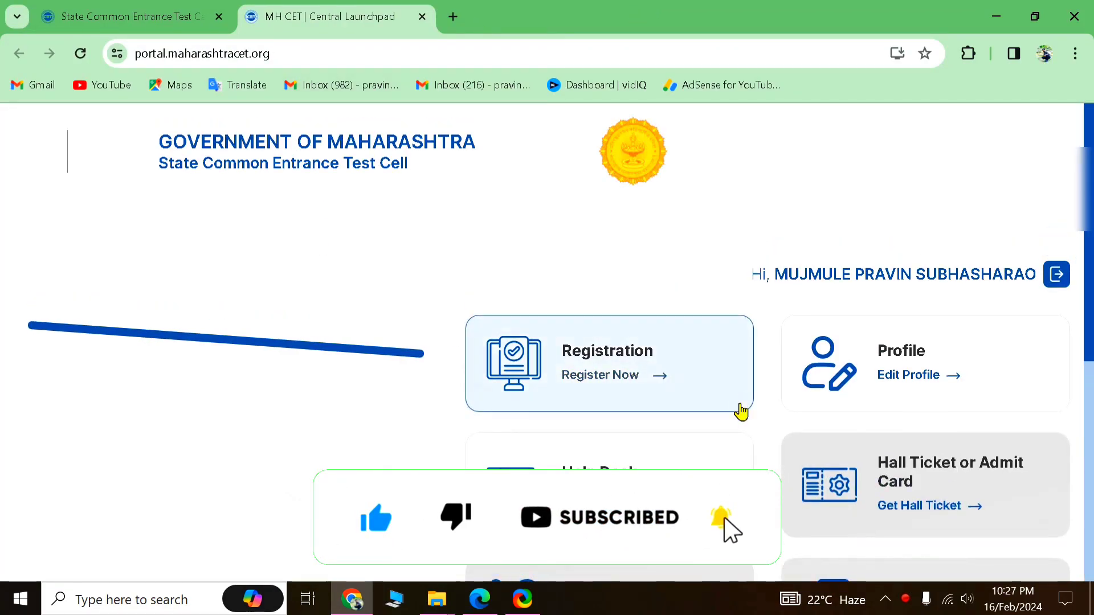
scroll(741, 400, "down", 2)
scroll(610, 256, "up", 1)
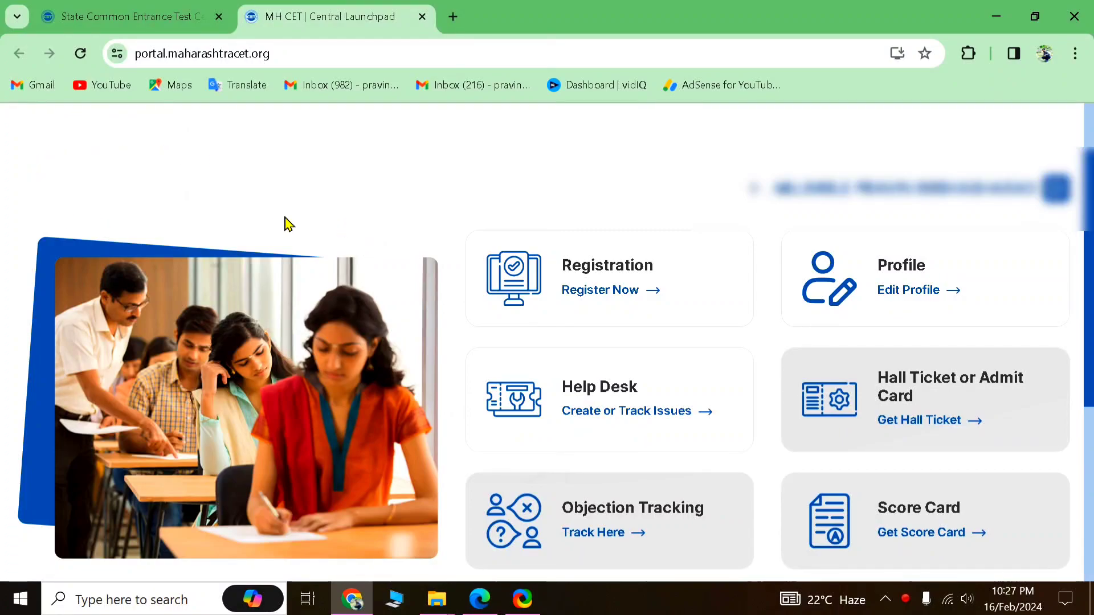
left_click(906, 600)
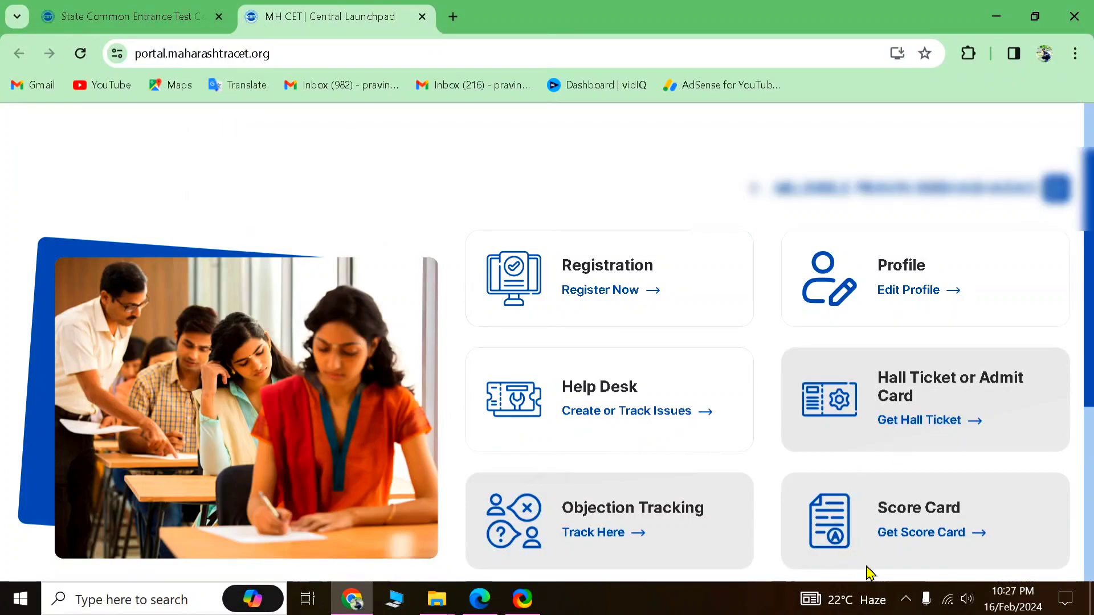